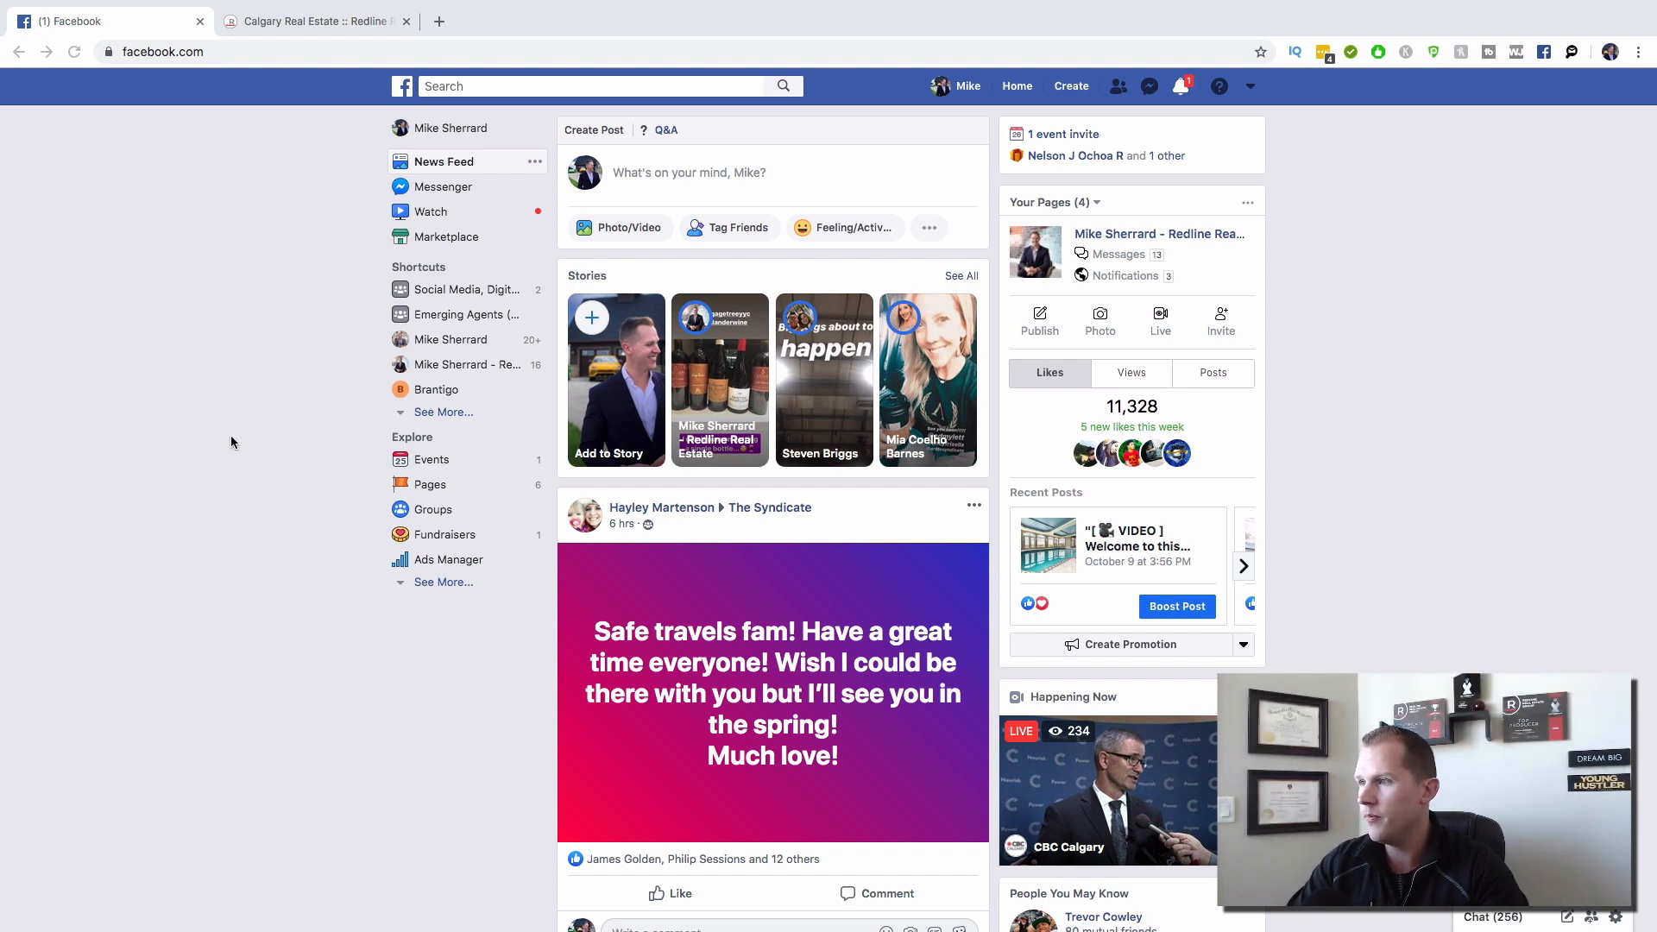
Step: Go to Facebook Marketplace's Calgary browse page with its Top Picks listings
left_click(327, 257)
left_click(430, 238)
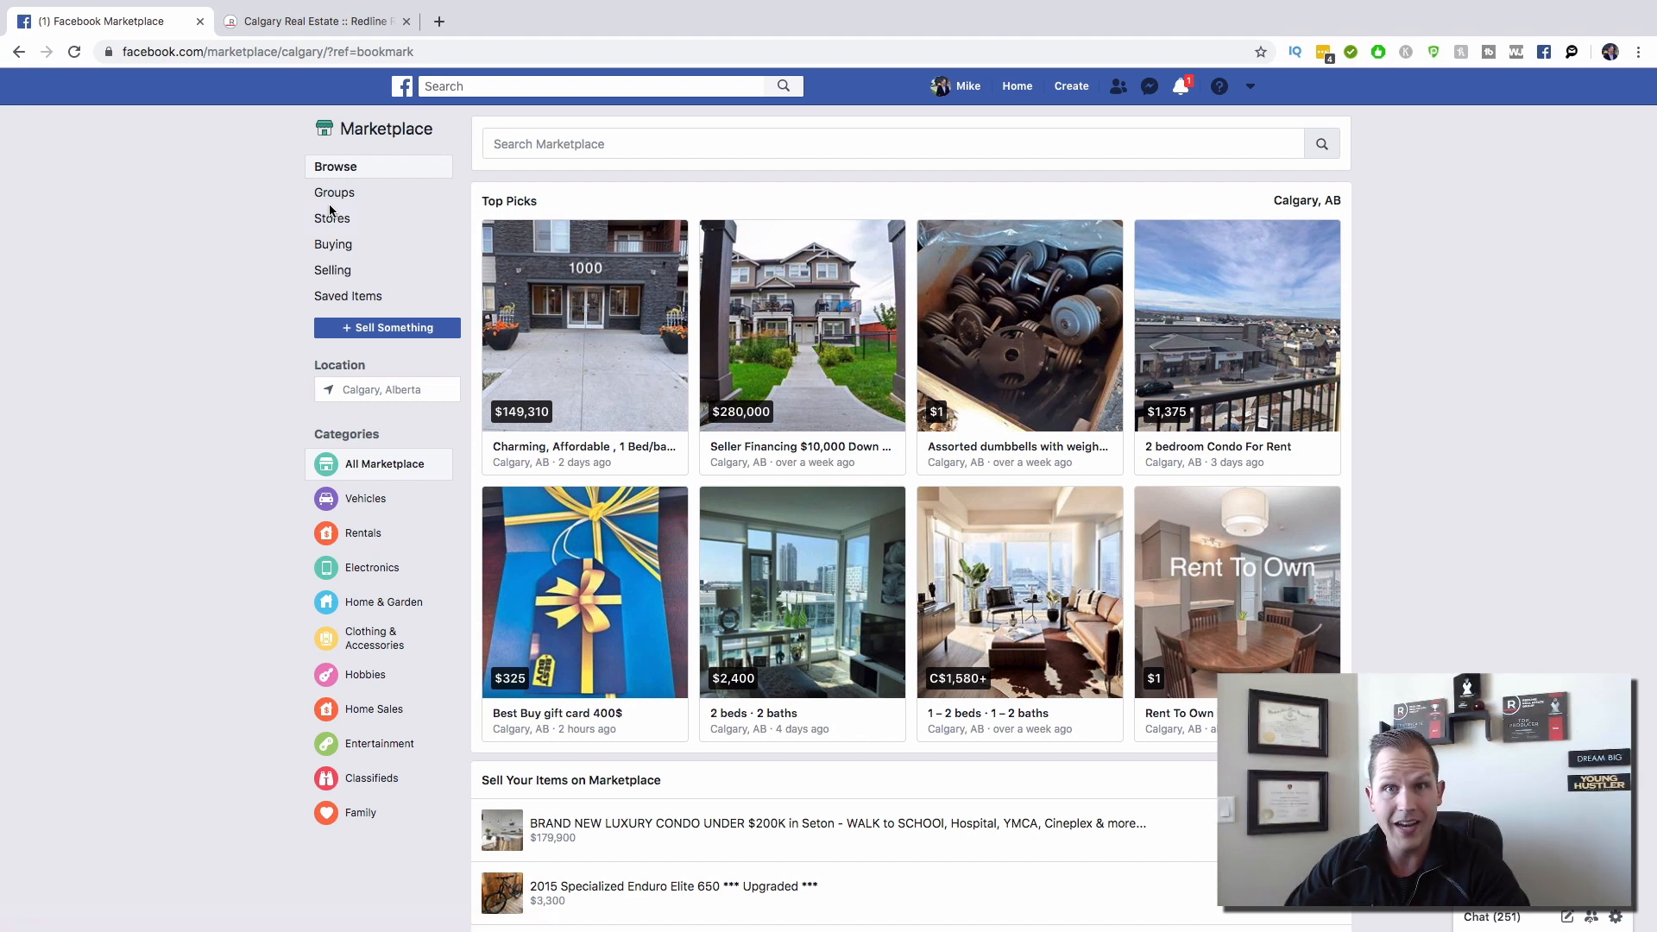
Step: Open the Selling page and browse your active listings
left_click(343, 275)
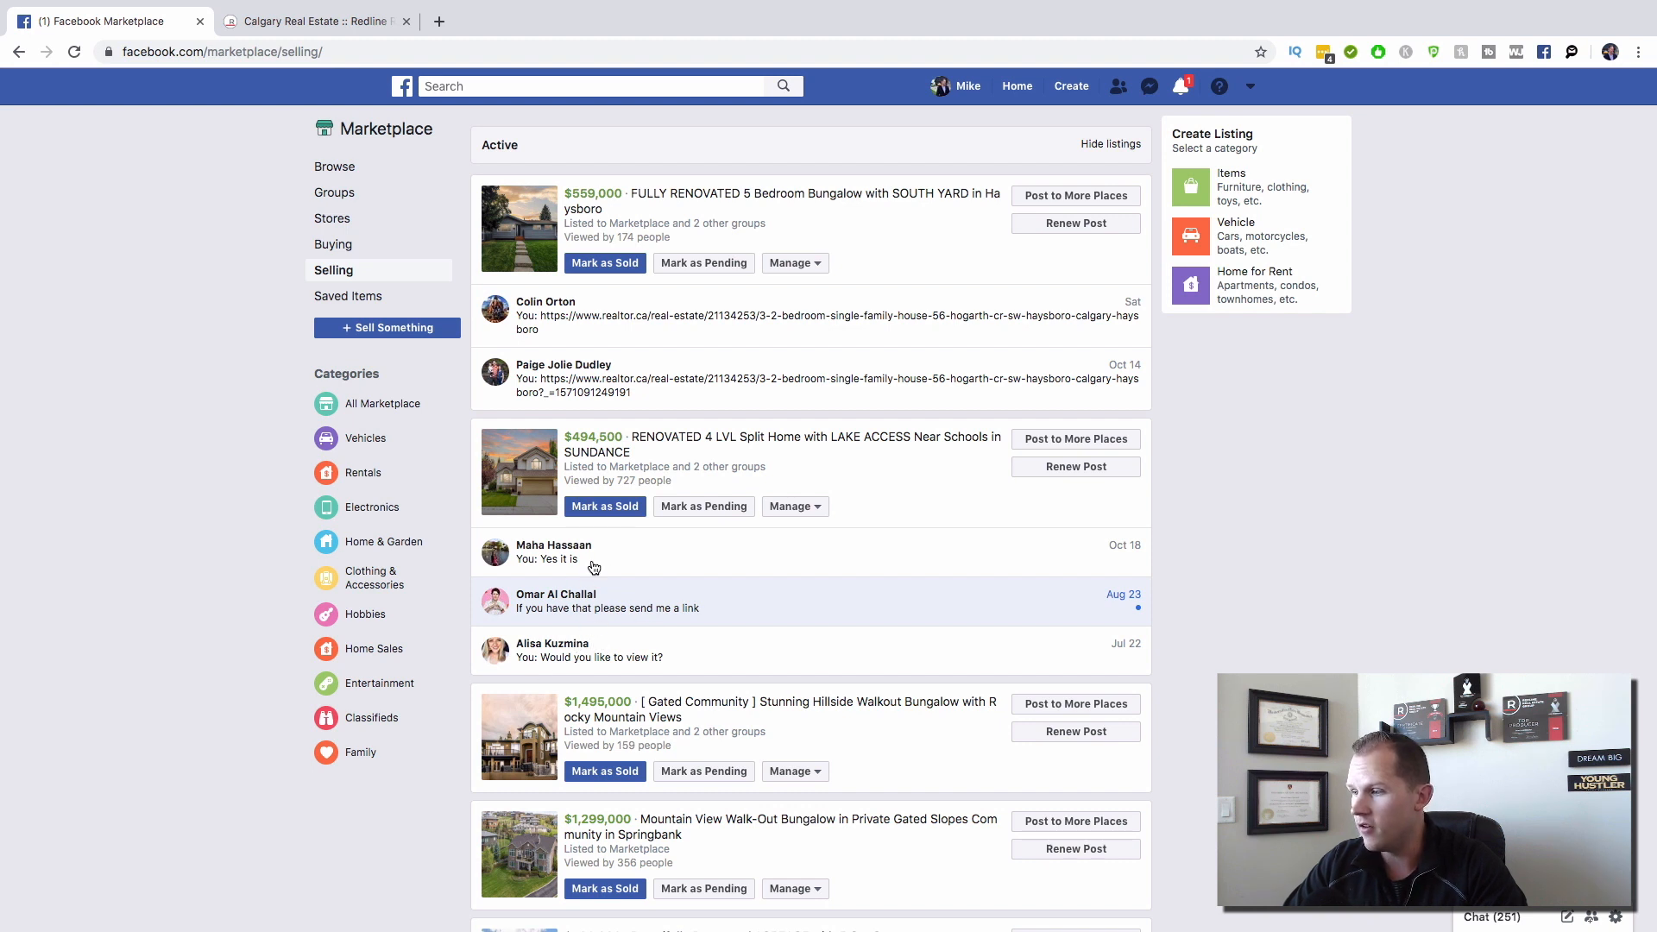
scroll(594, 567, "down", 5)
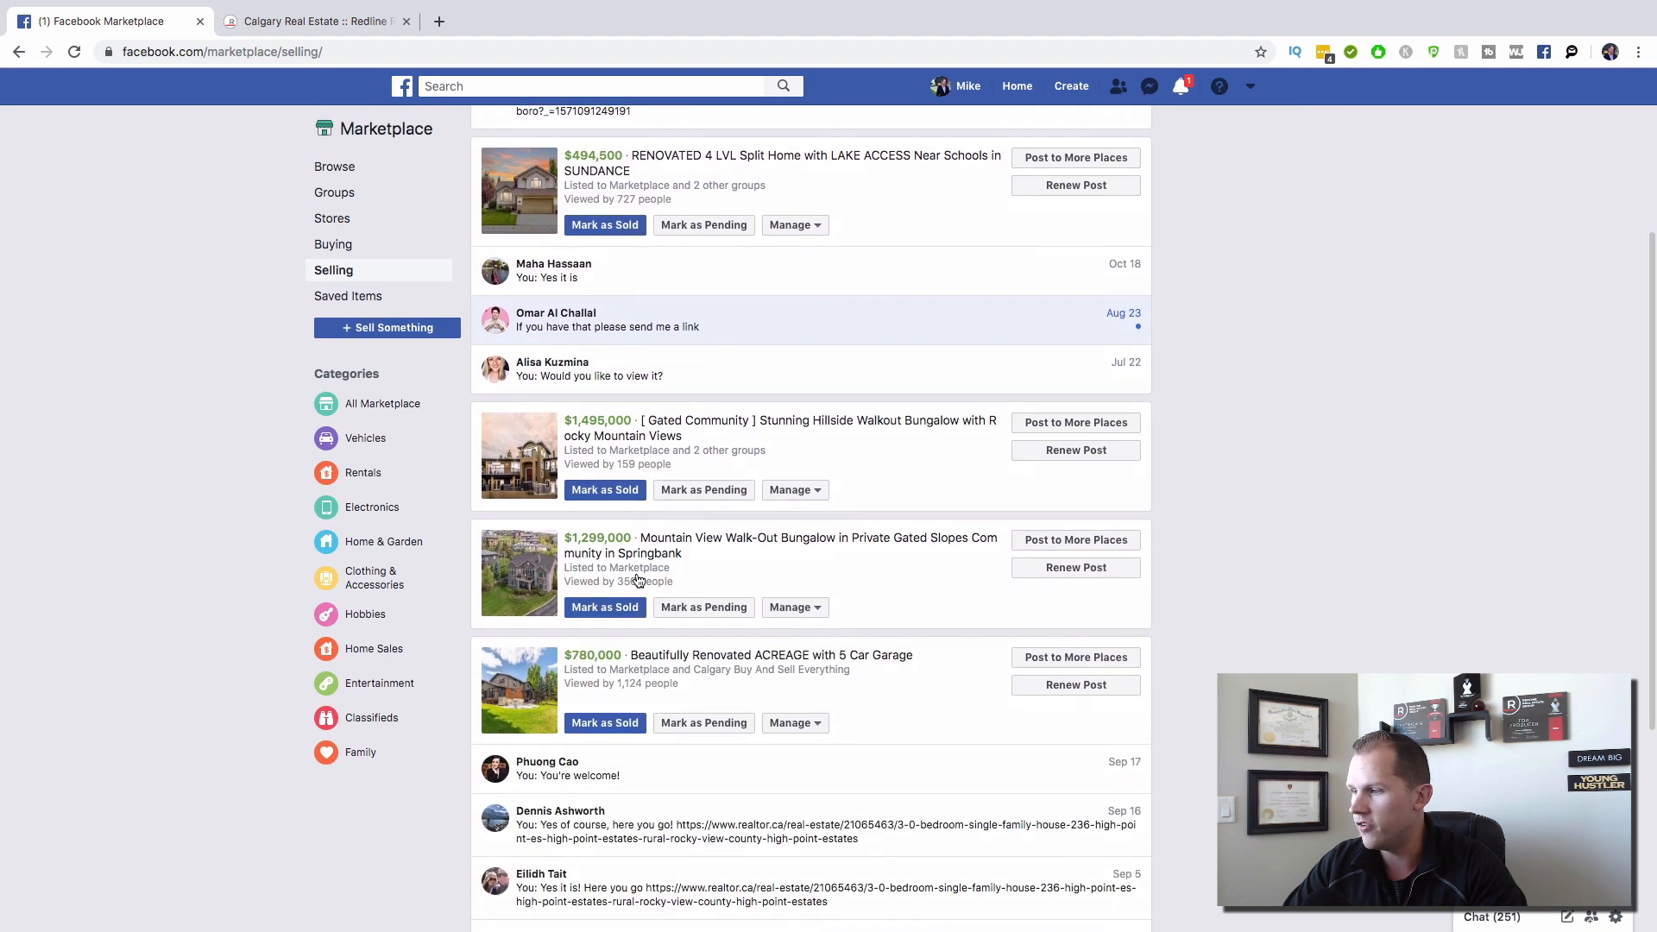
scroll(638, 578, "down", 1)
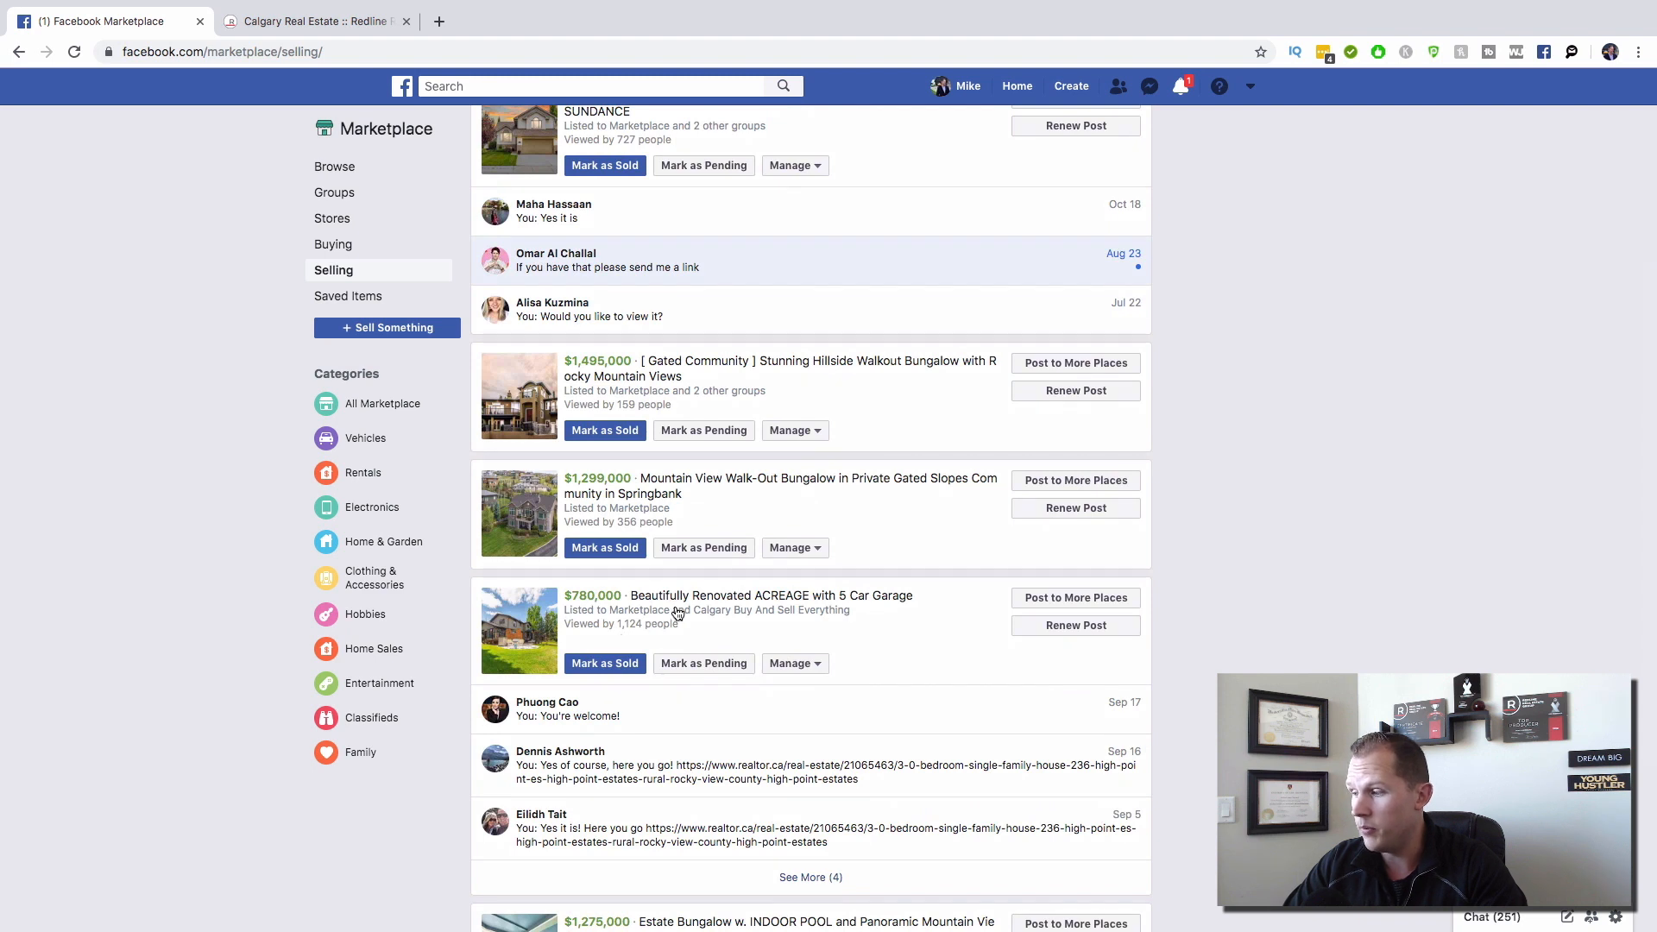
scroll(677, 613, "down", 1)
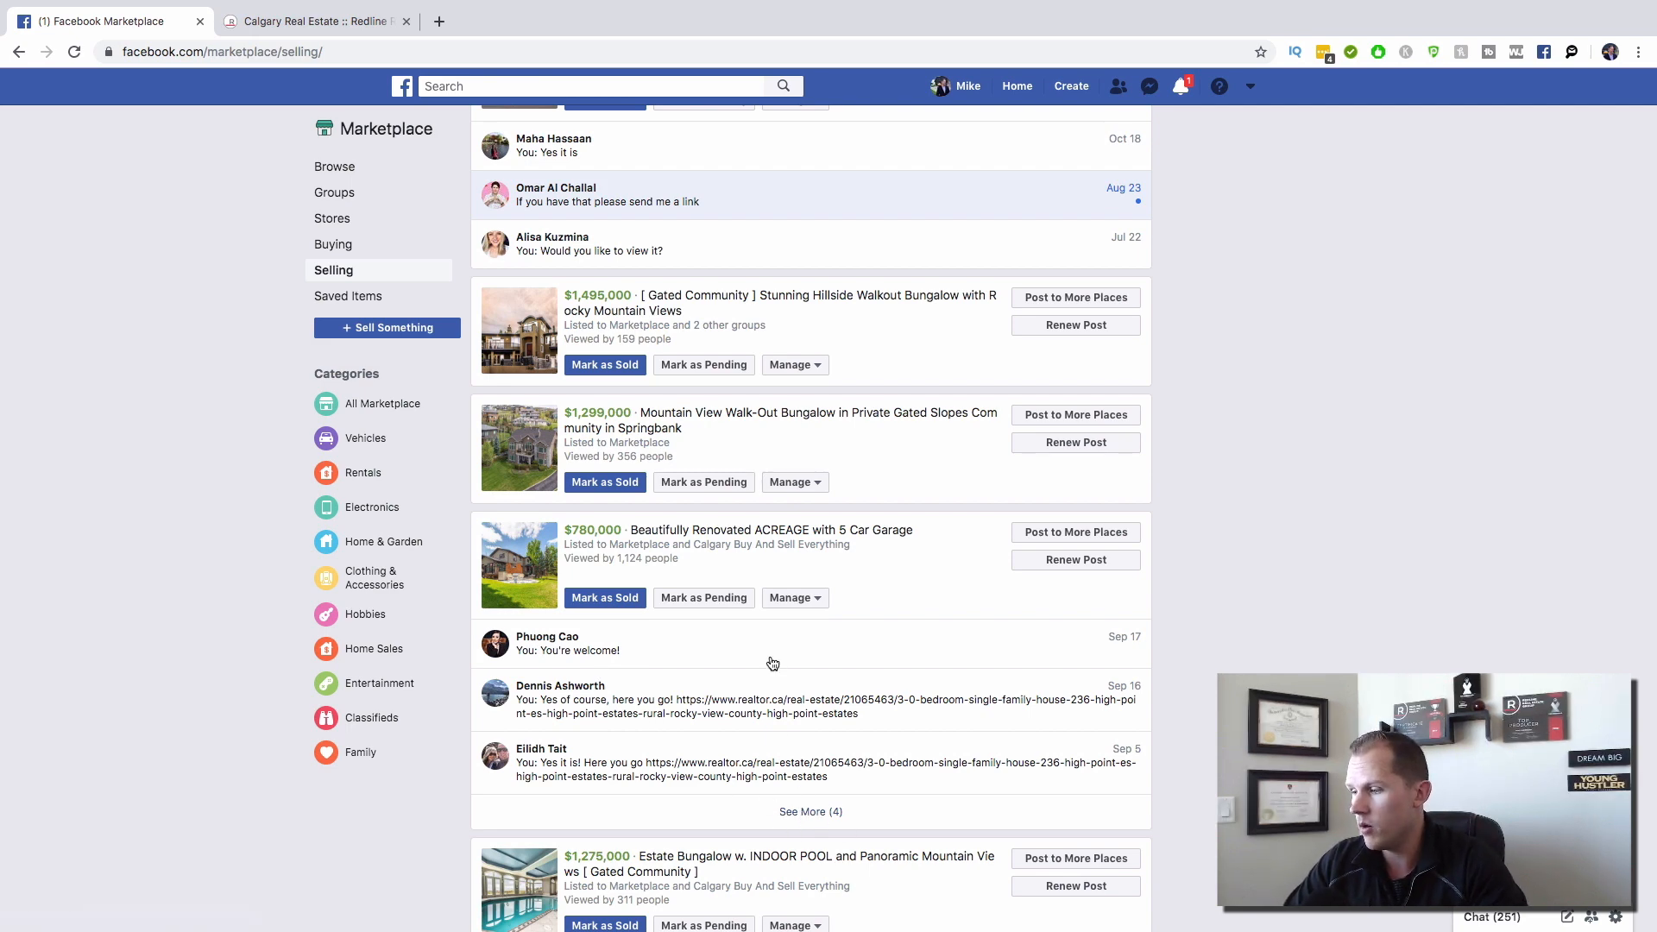
scroll(769, 665, "down", 3)
scroll(624, 438, "up", 2)
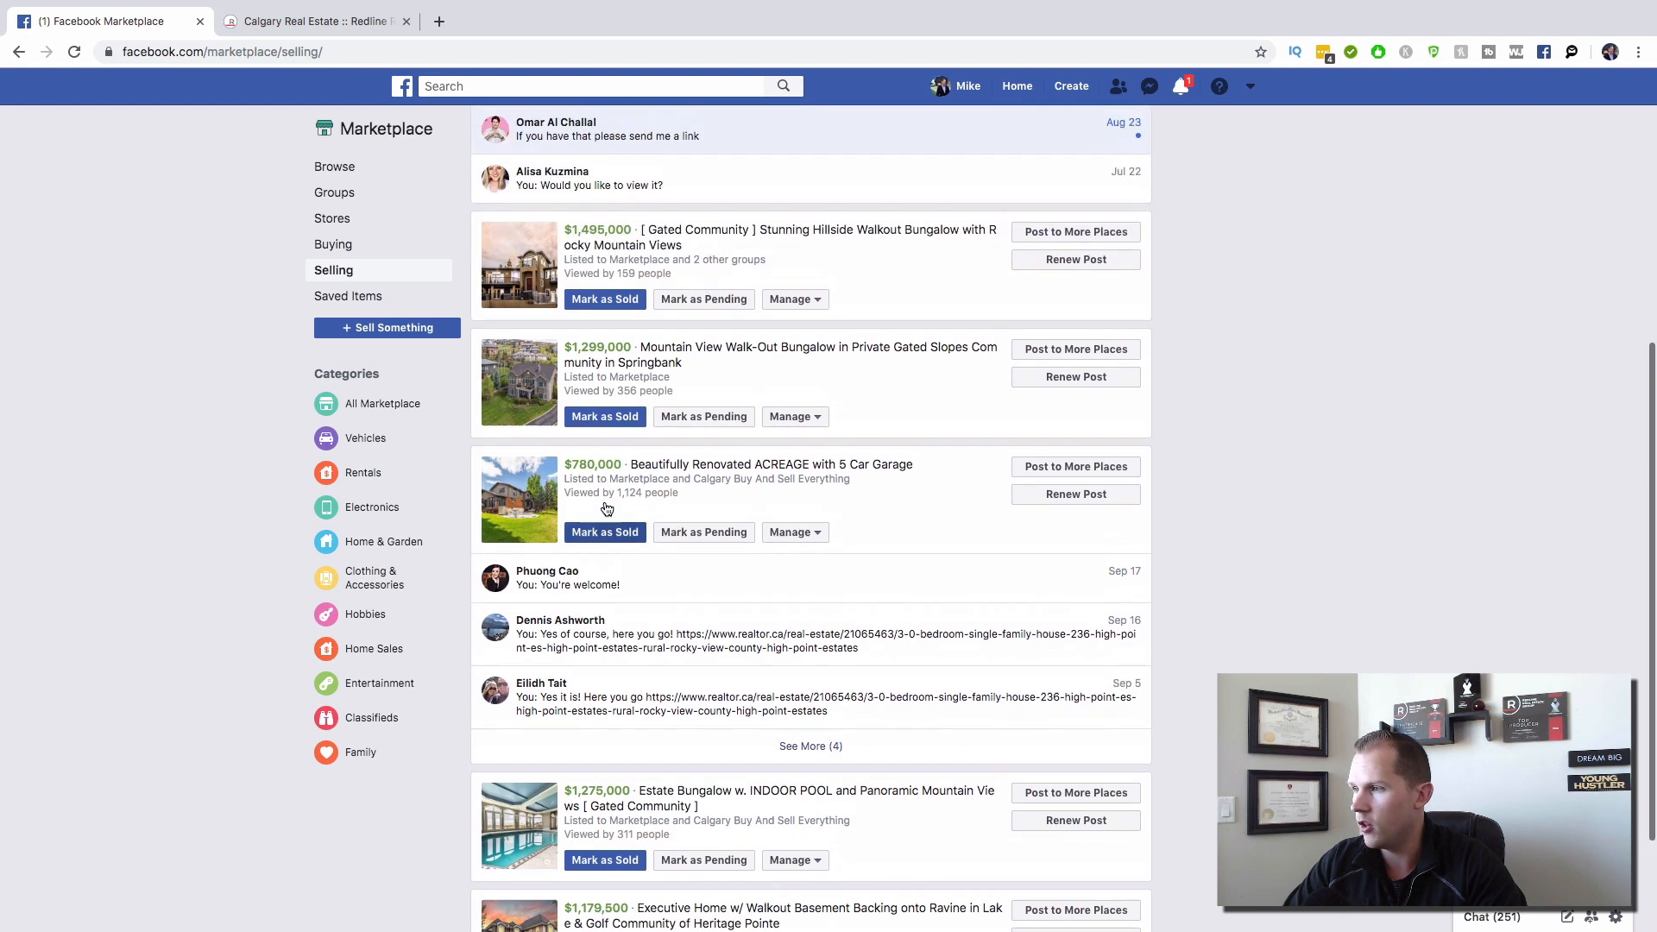
scroll(607, 508, "up", 1)
scroll(606, 508, "down", 2)
scroll(606, 507, "down", 1)
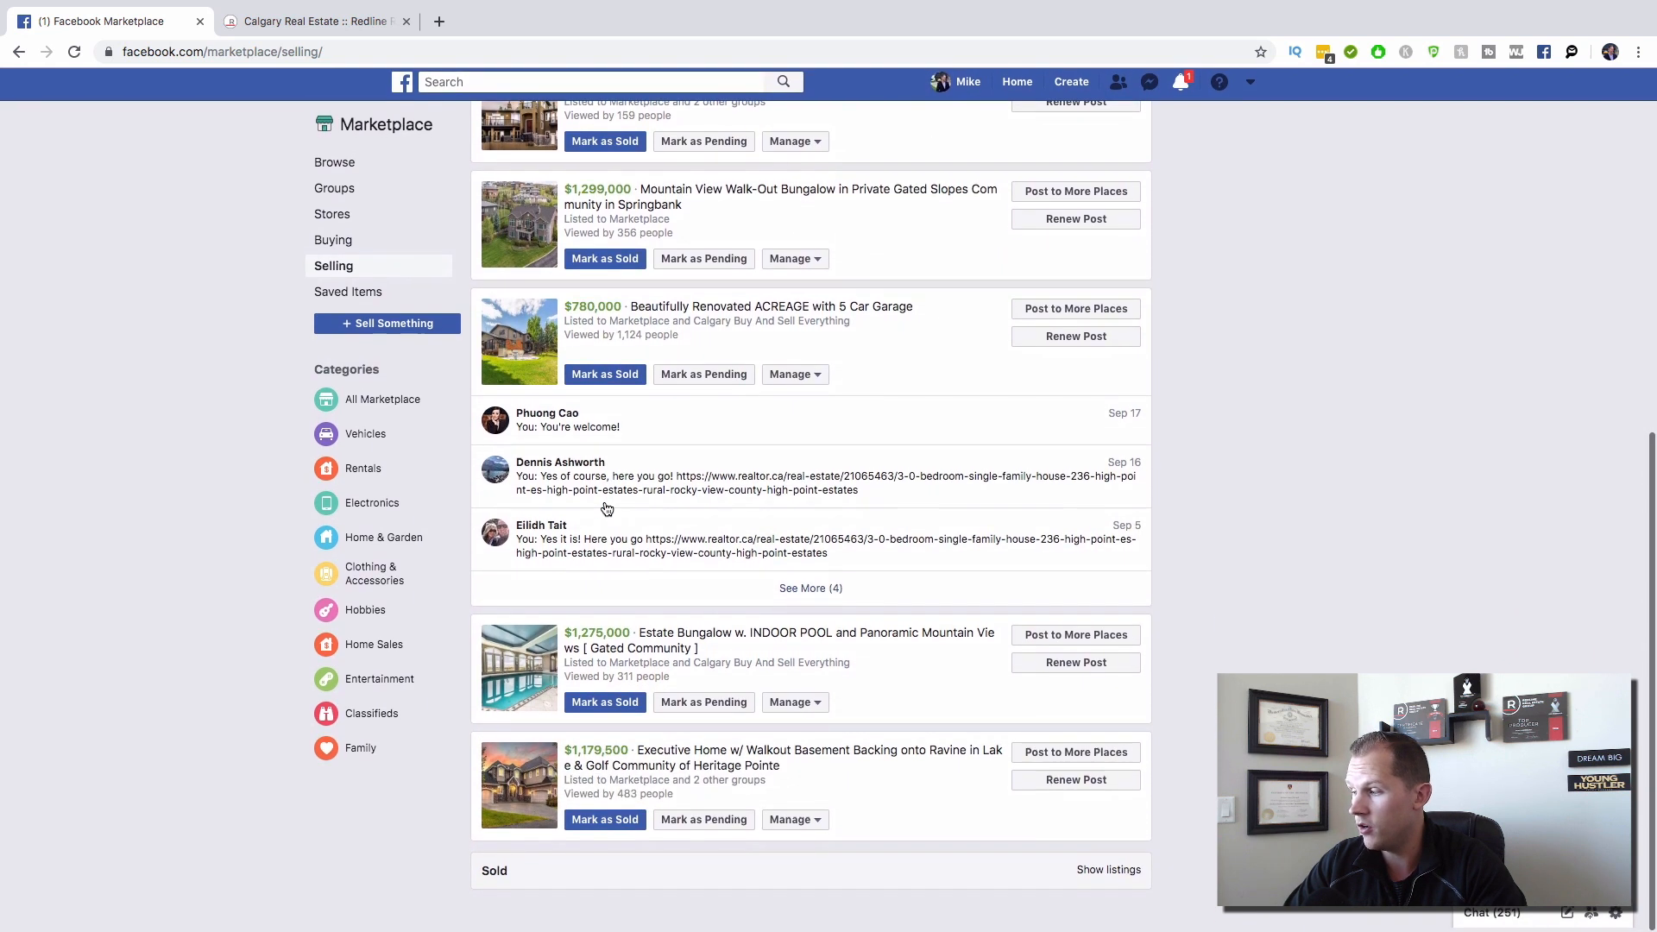
Step: Show the sold listings, return to the top, and begin a new listing
left_click(1108, 874)
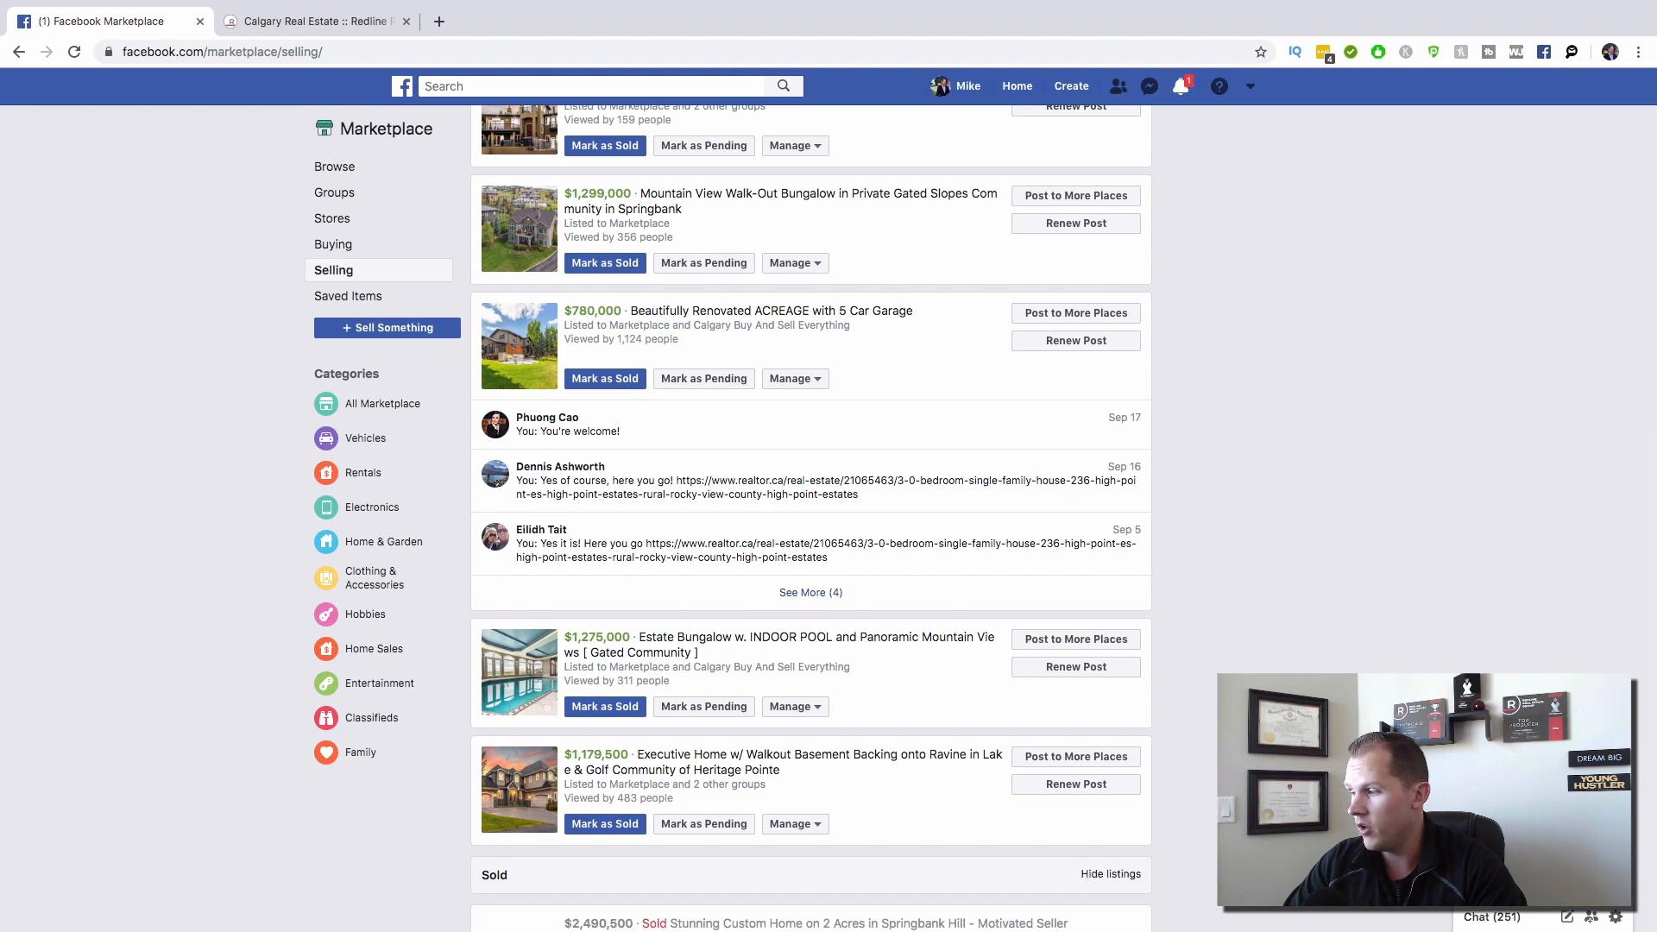
scroll(1108, 874, "down", 5)
scroll(811, 518, "down", 10)
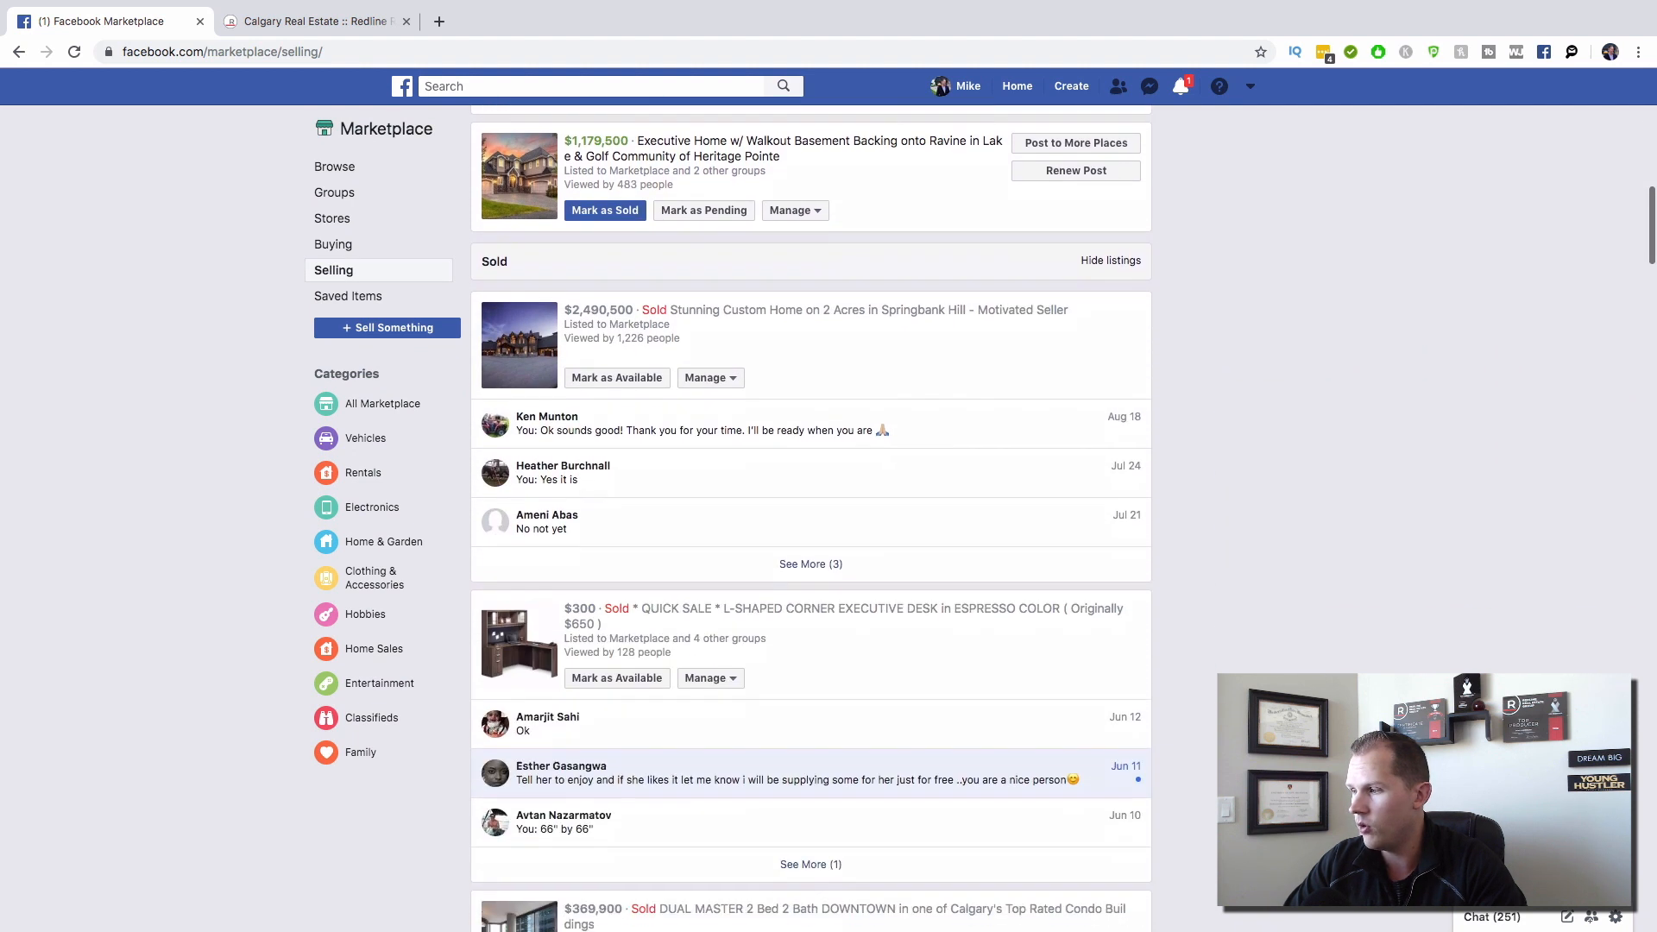
scroll(811, 518, "down", 14)
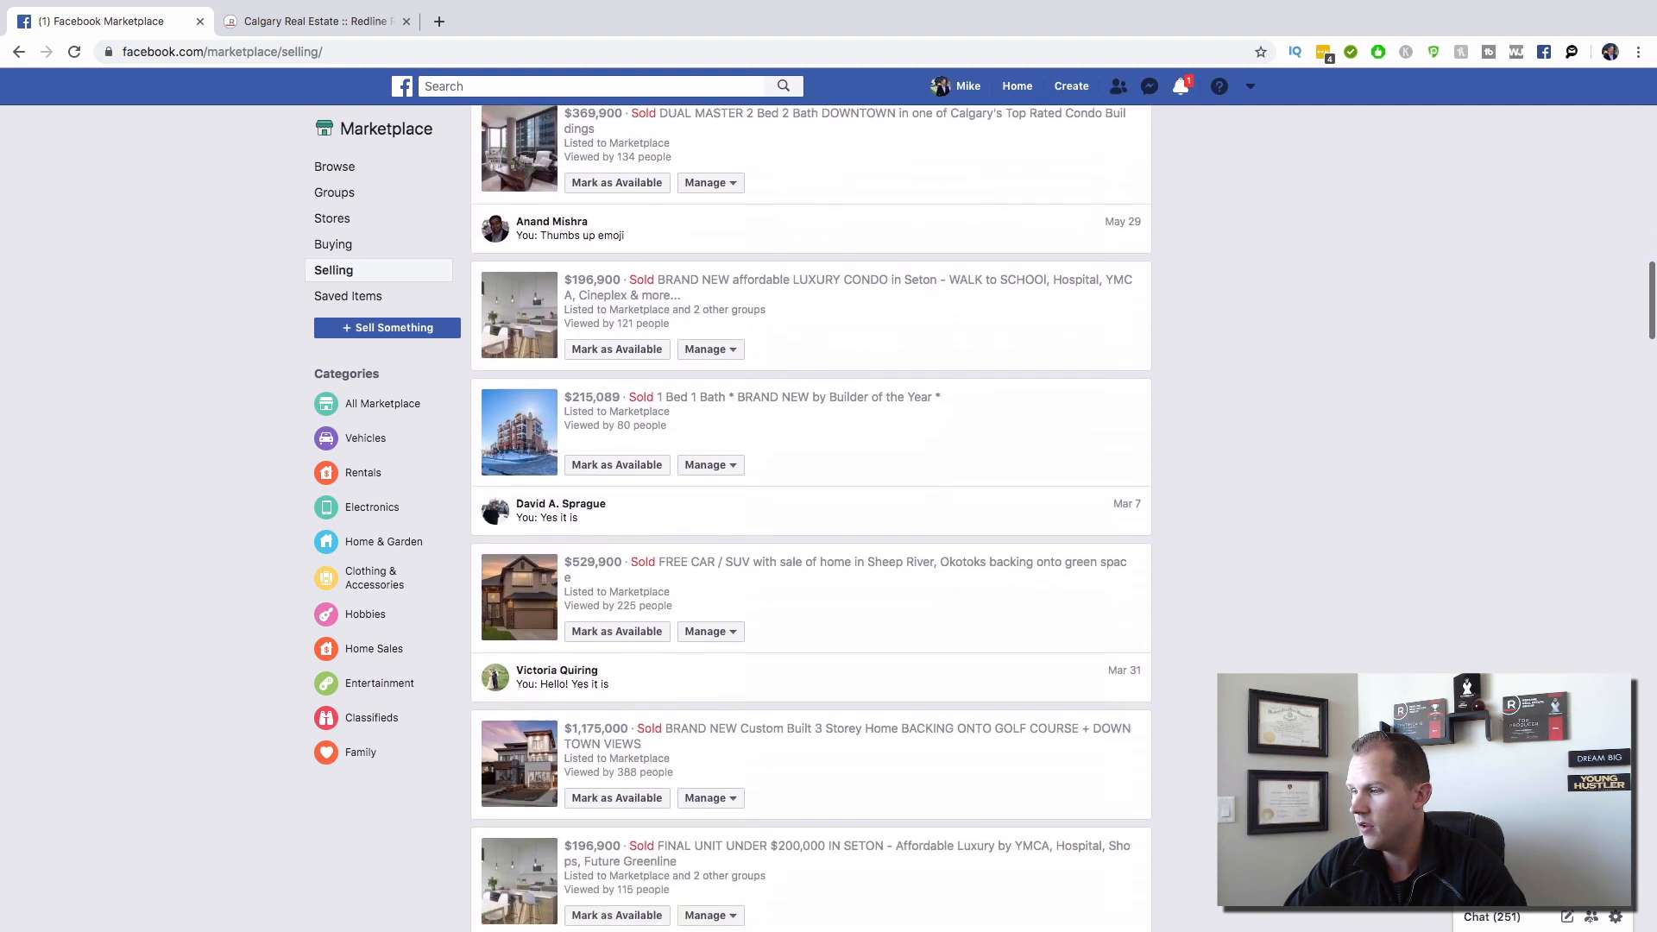
scroll(811, 518, "down", 10)
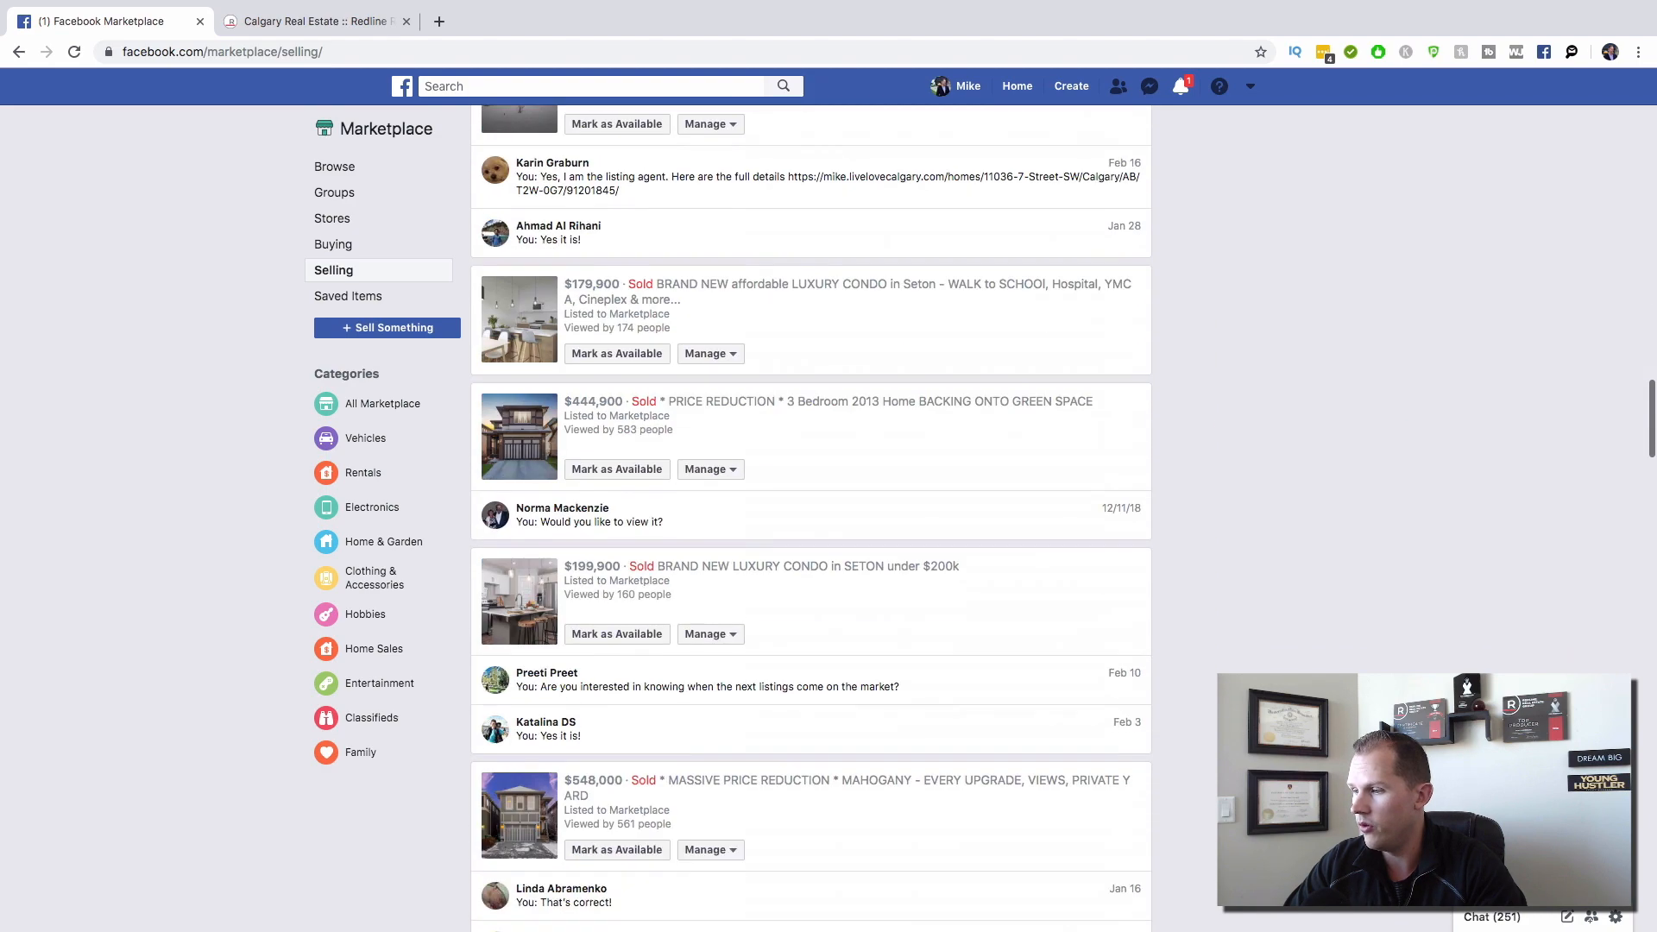
key("Home")
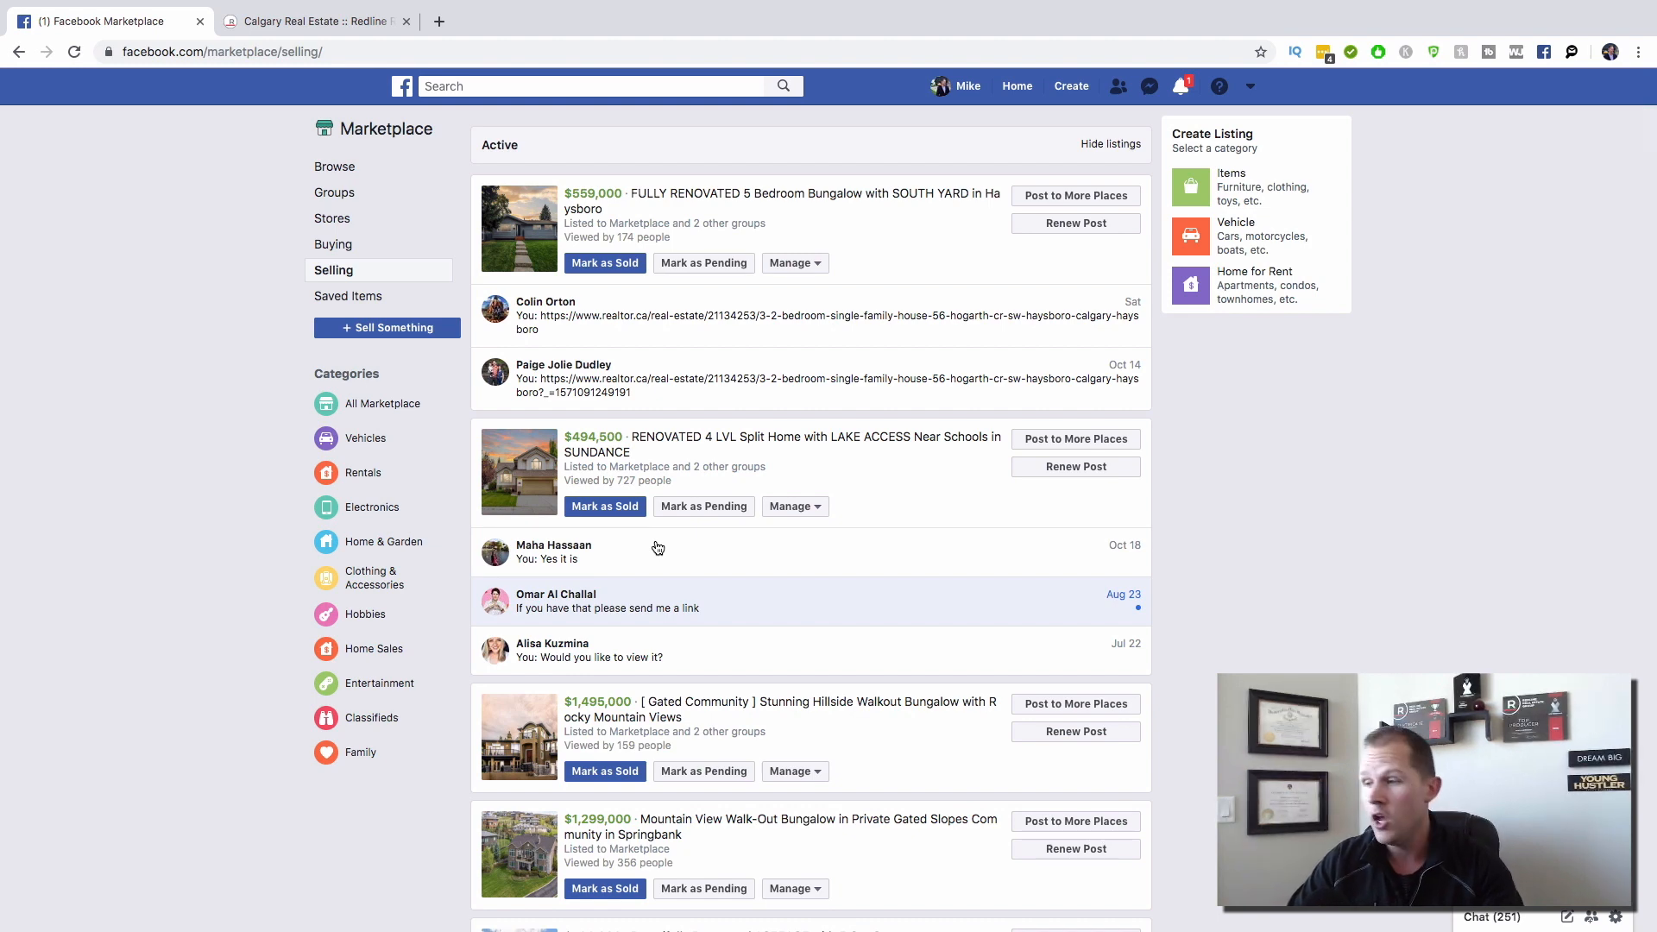
left_click(399, 332)
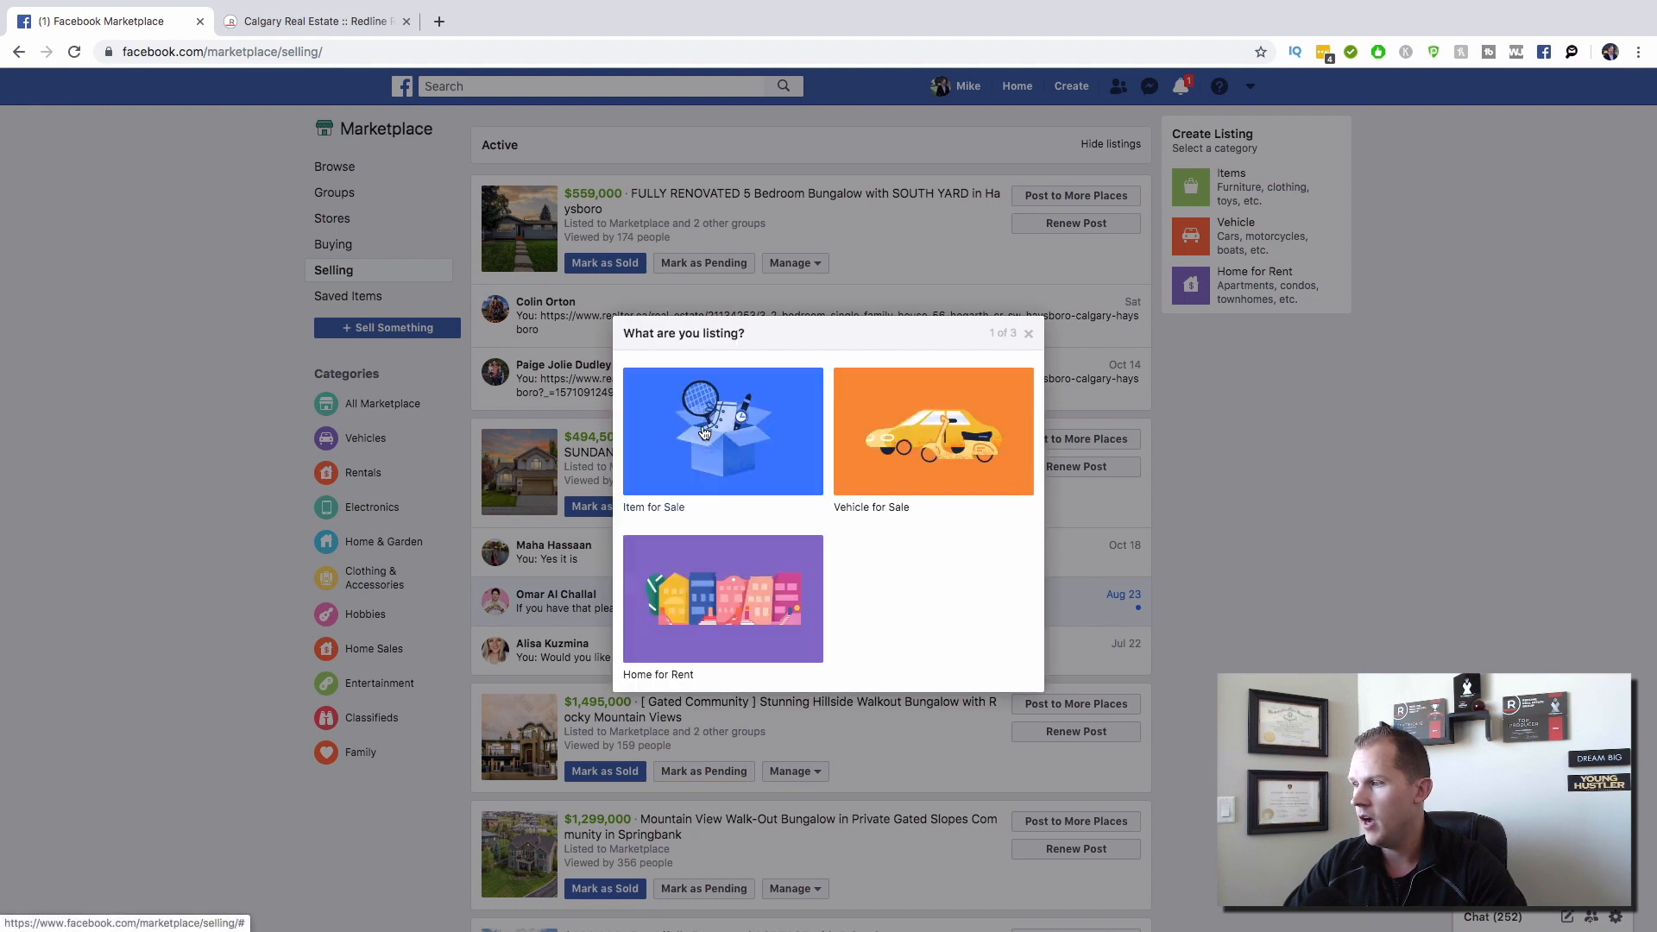
Step: Start an Item for Sale listing in the Home Sales category
left_click(703, 430)
left_click(704, 380)
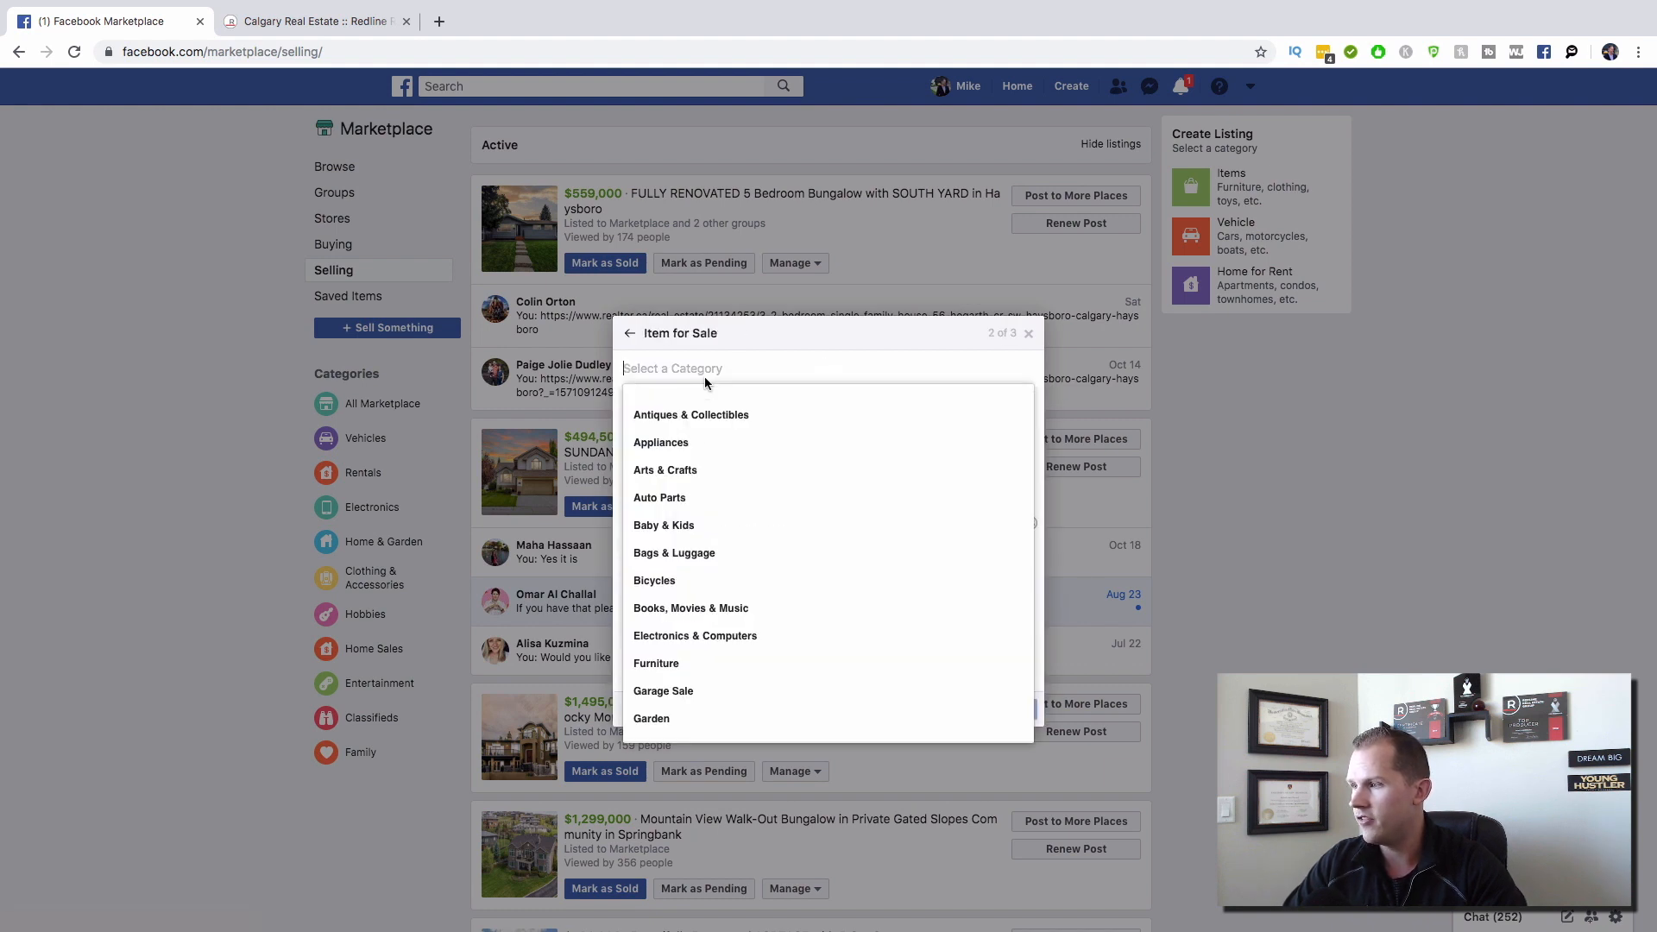
scroll(722, 501, "down", 5)
scroll(722, 506, "up", 4)
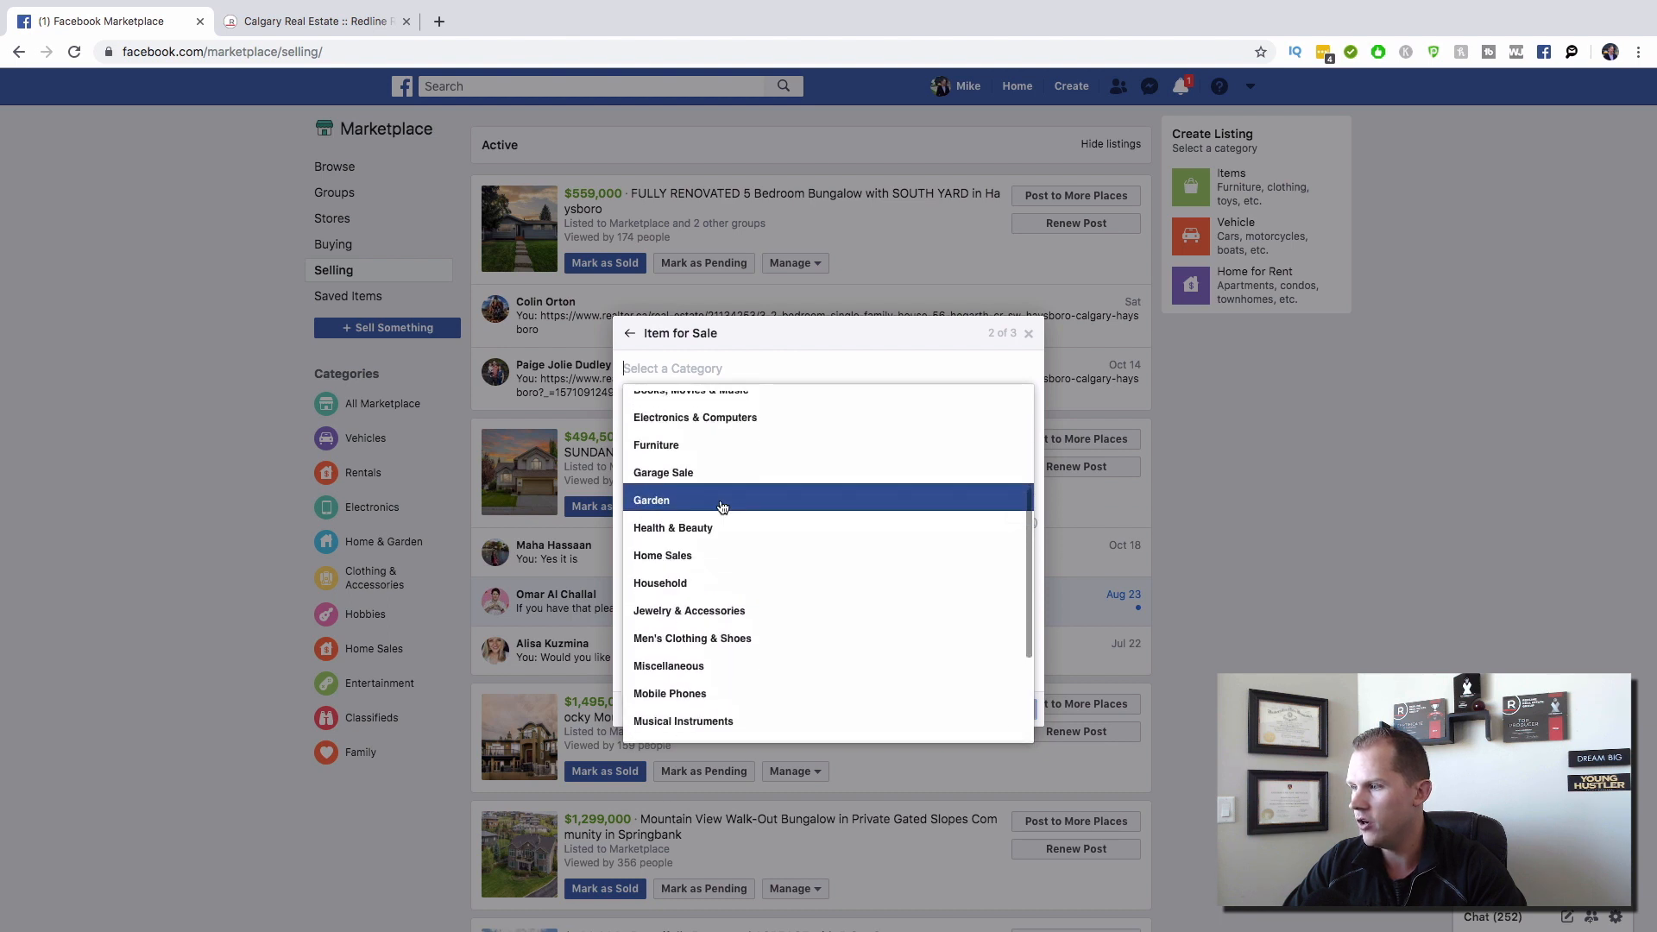
left_click(706, 534)
left_click(683, 416)
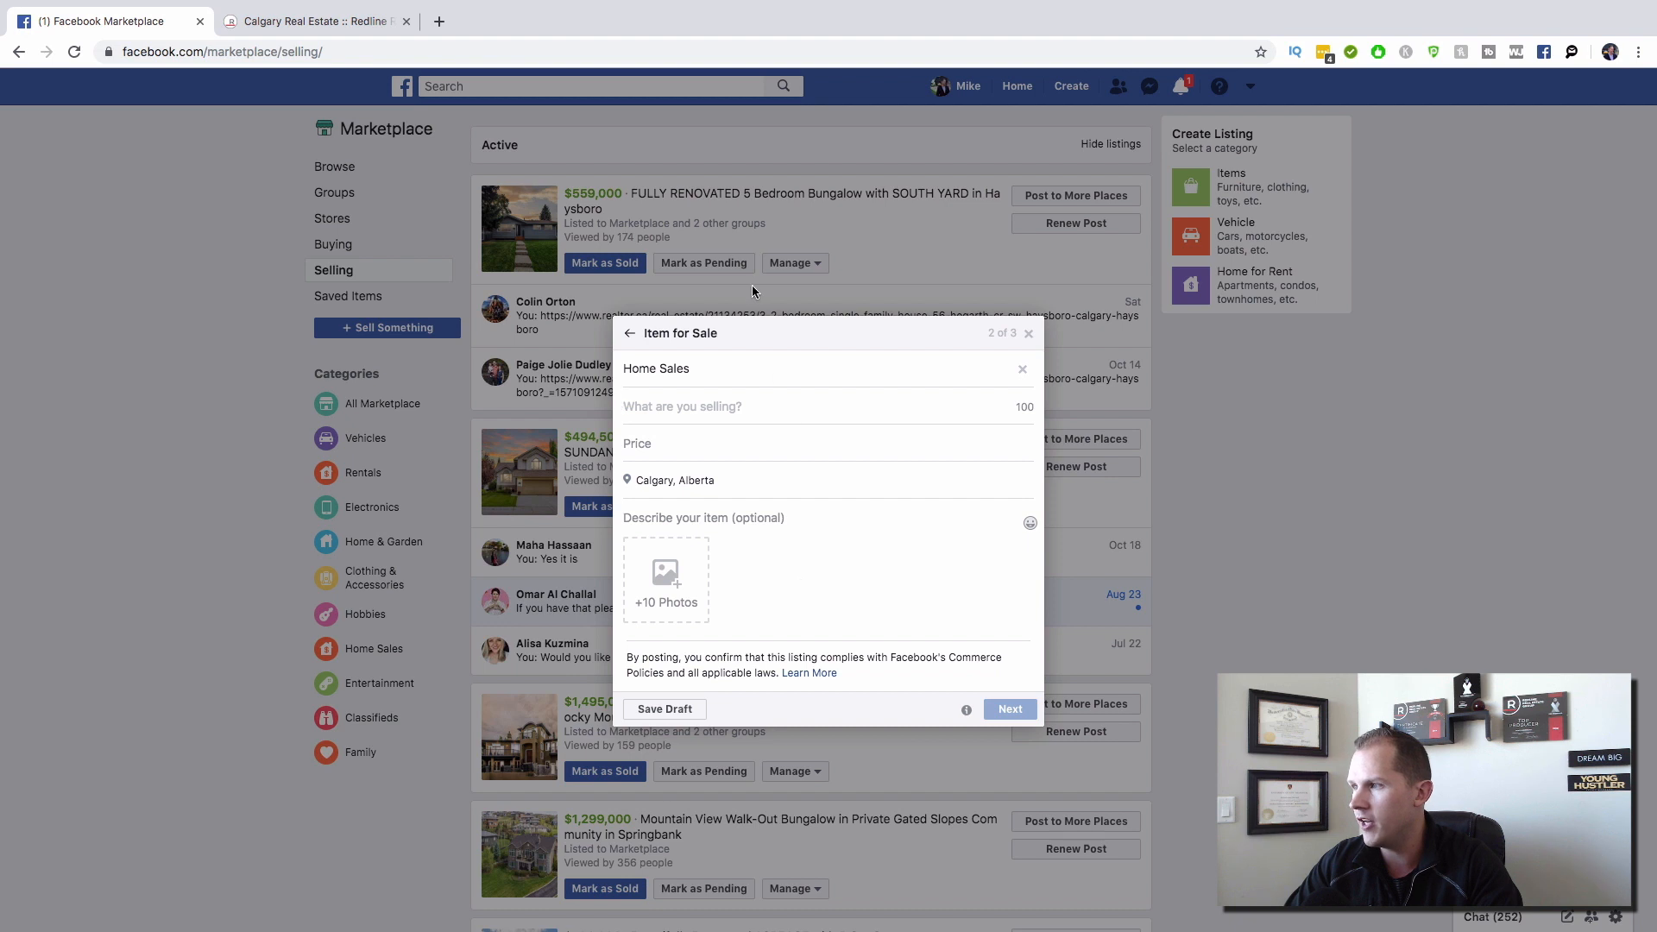
Step: Title the listing 'FULLY RENOVATED 5 Bedroom Bungalow with SOUTH YARD in Haysboro' and enter price 600
type("FULLY R")
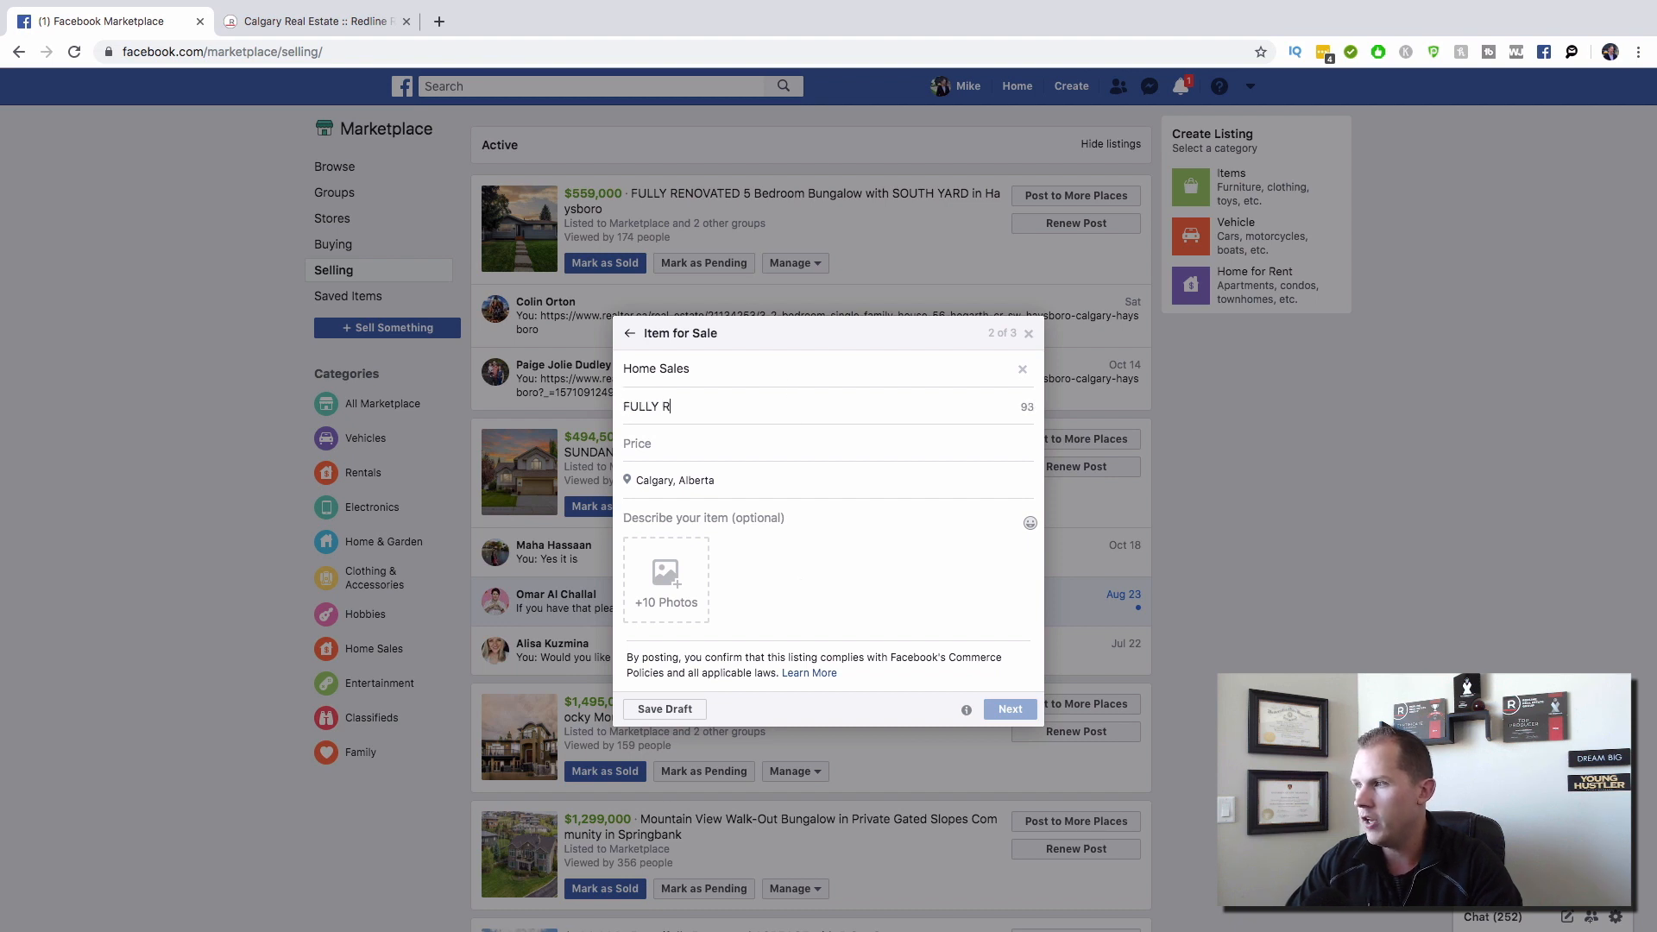
type("ENOVATED ")
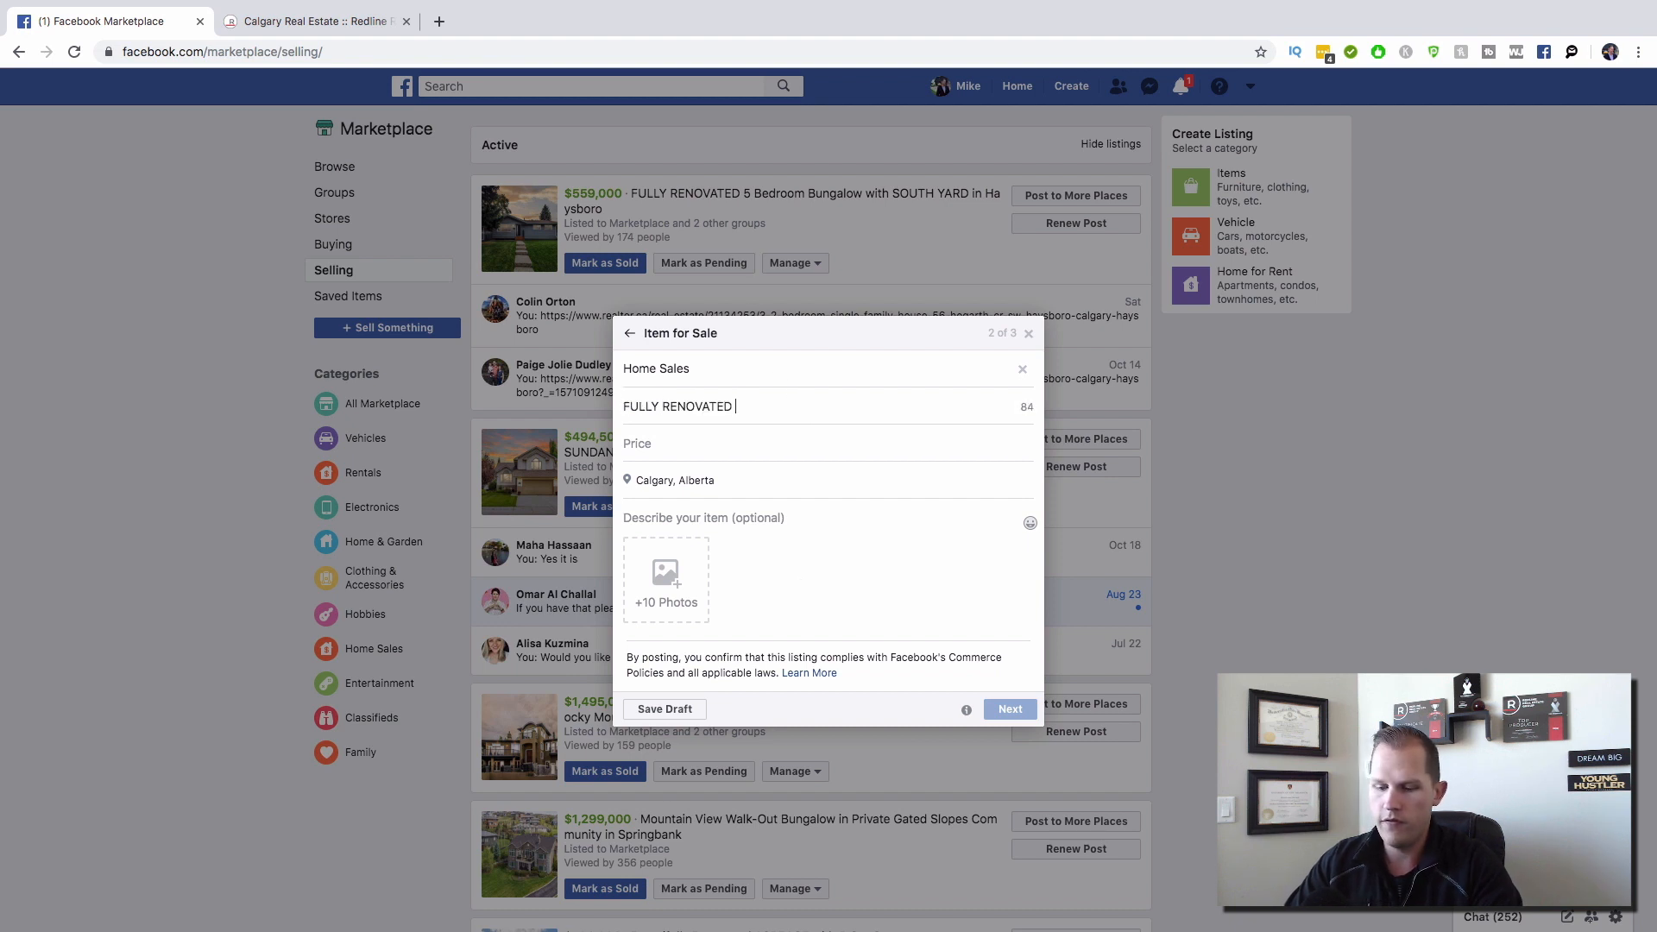
type("5 Bedroom")
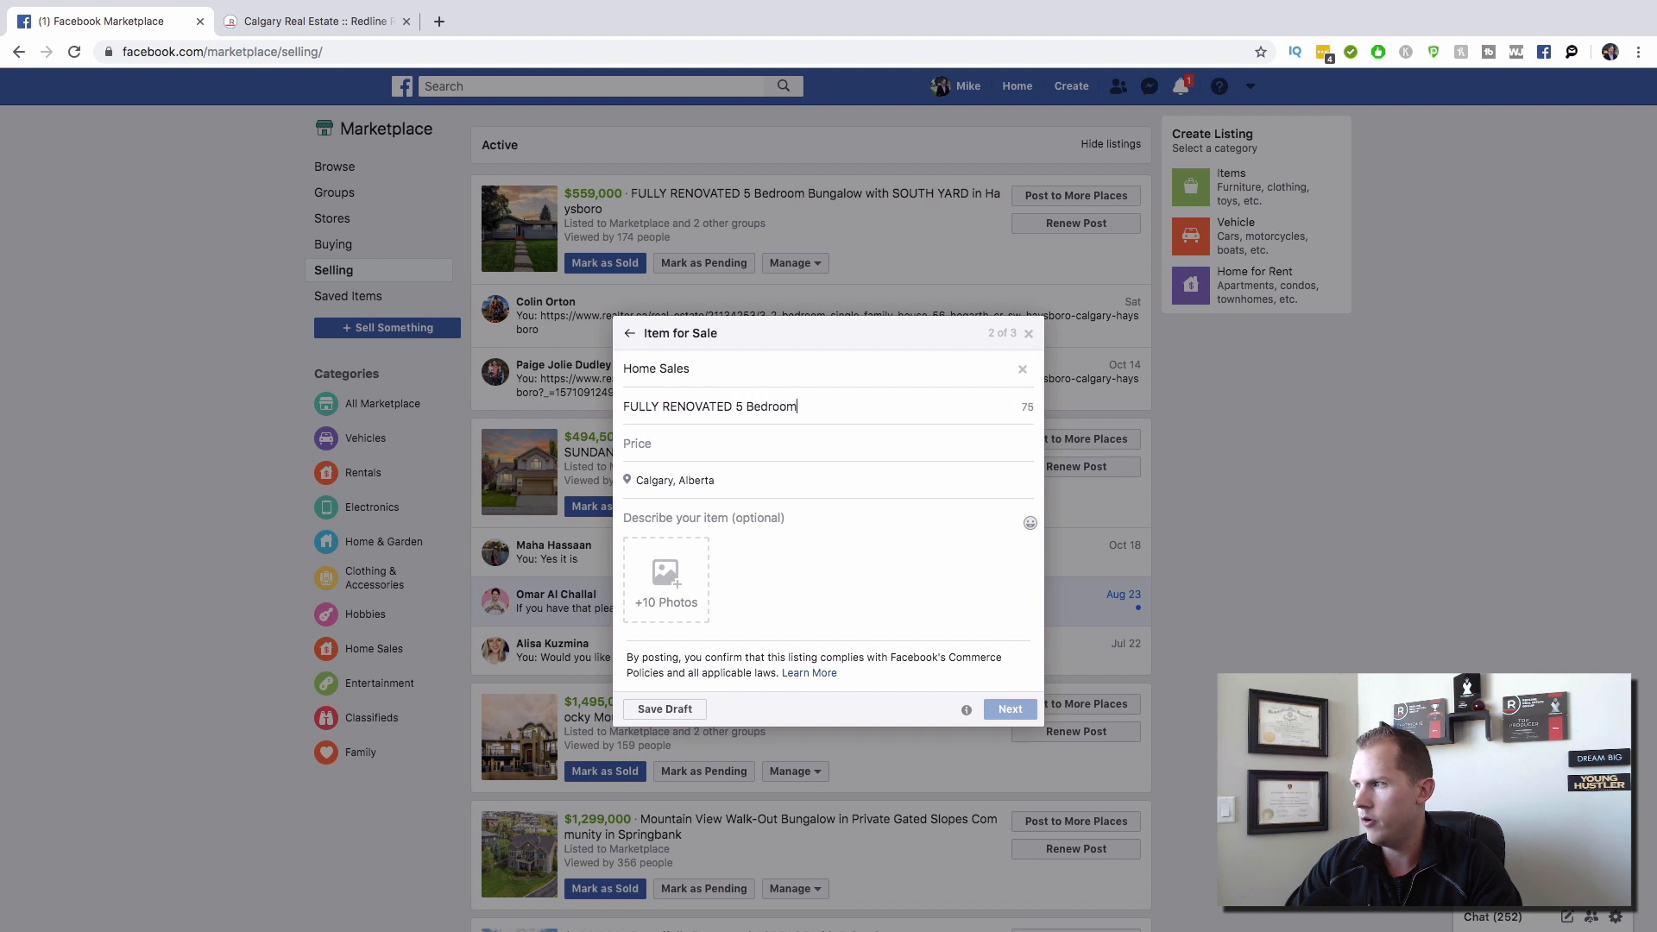
type(" Bungalow with ")
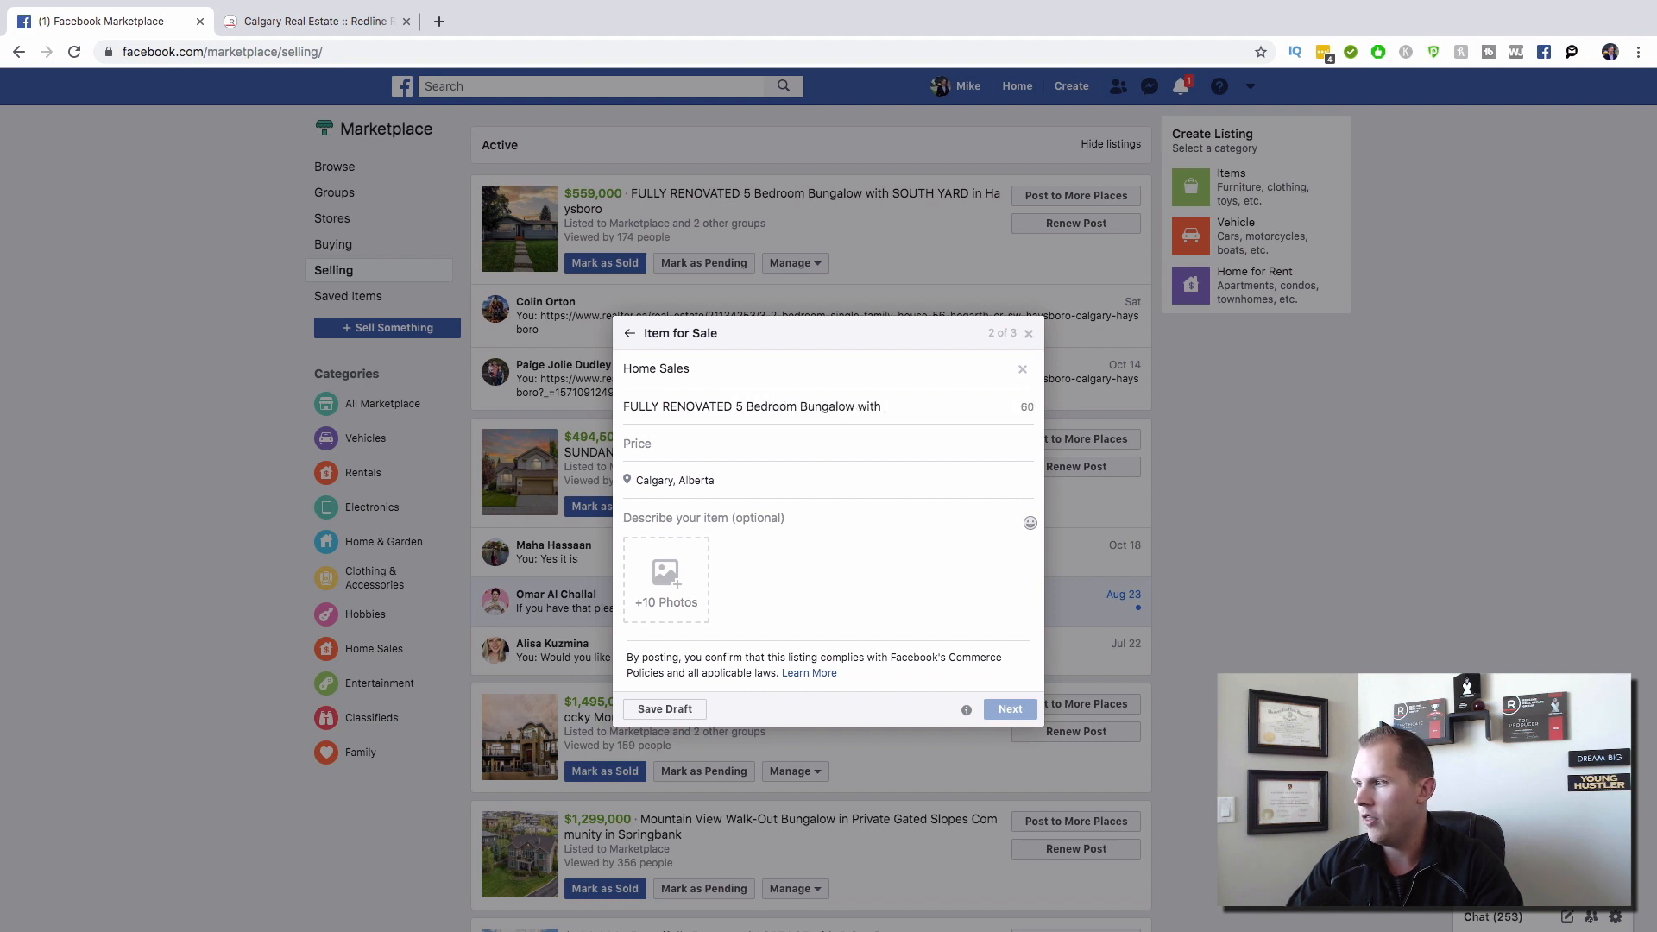
type("SOUTH YARD")
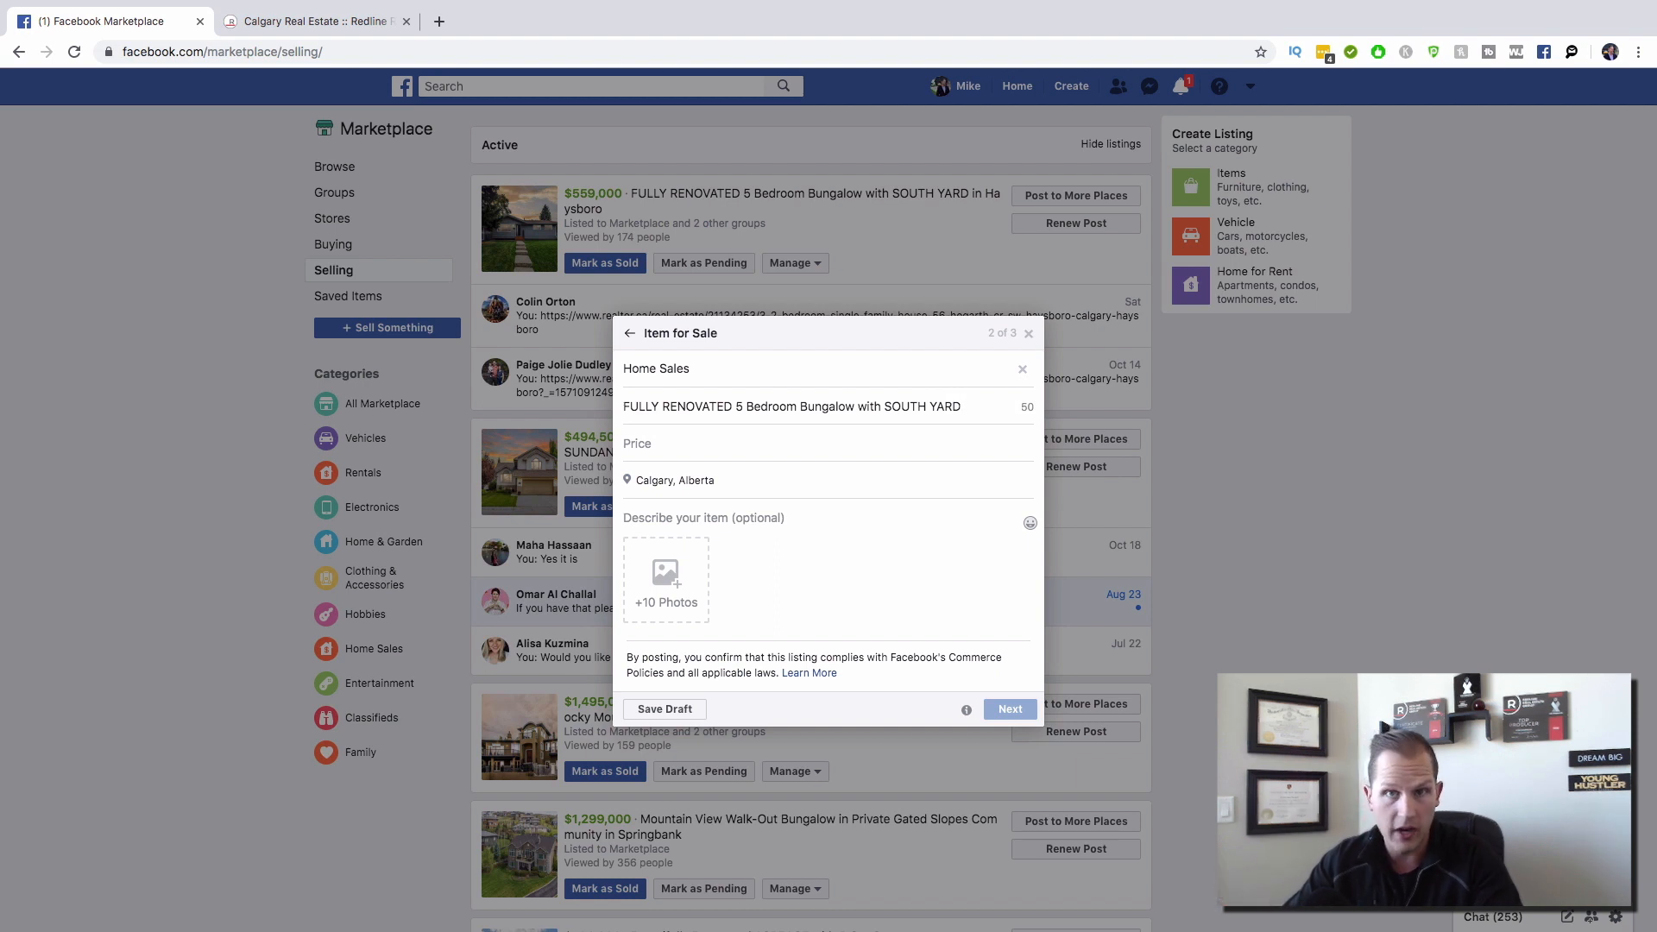
type("in Haysboro")
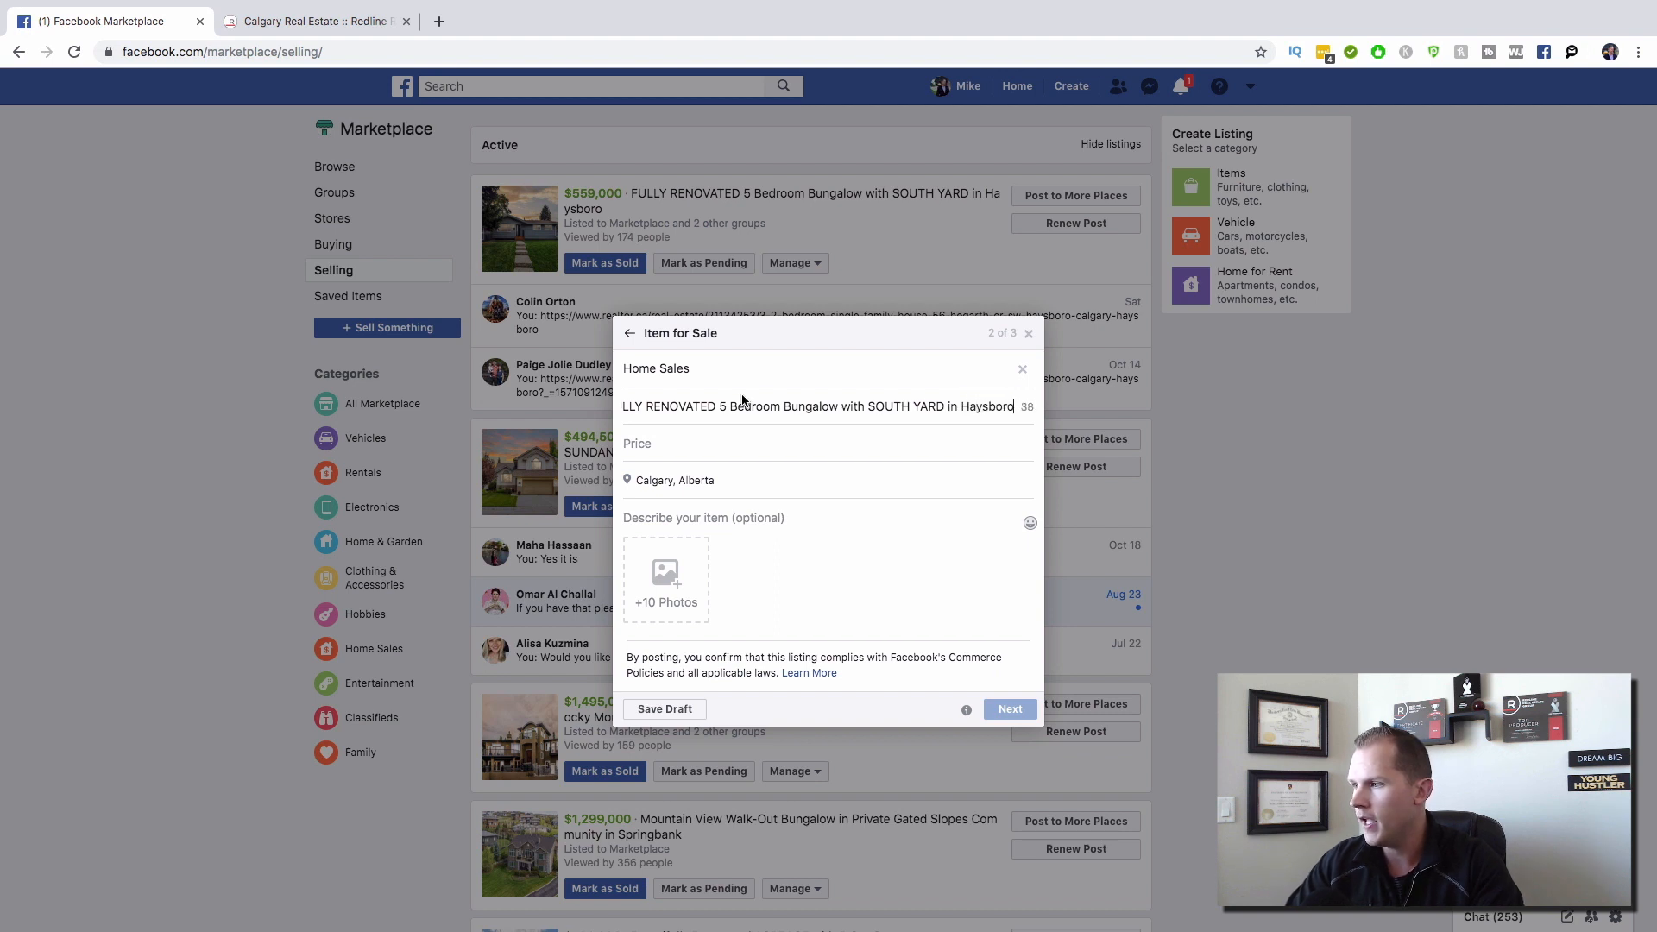
left_click(706, 440)
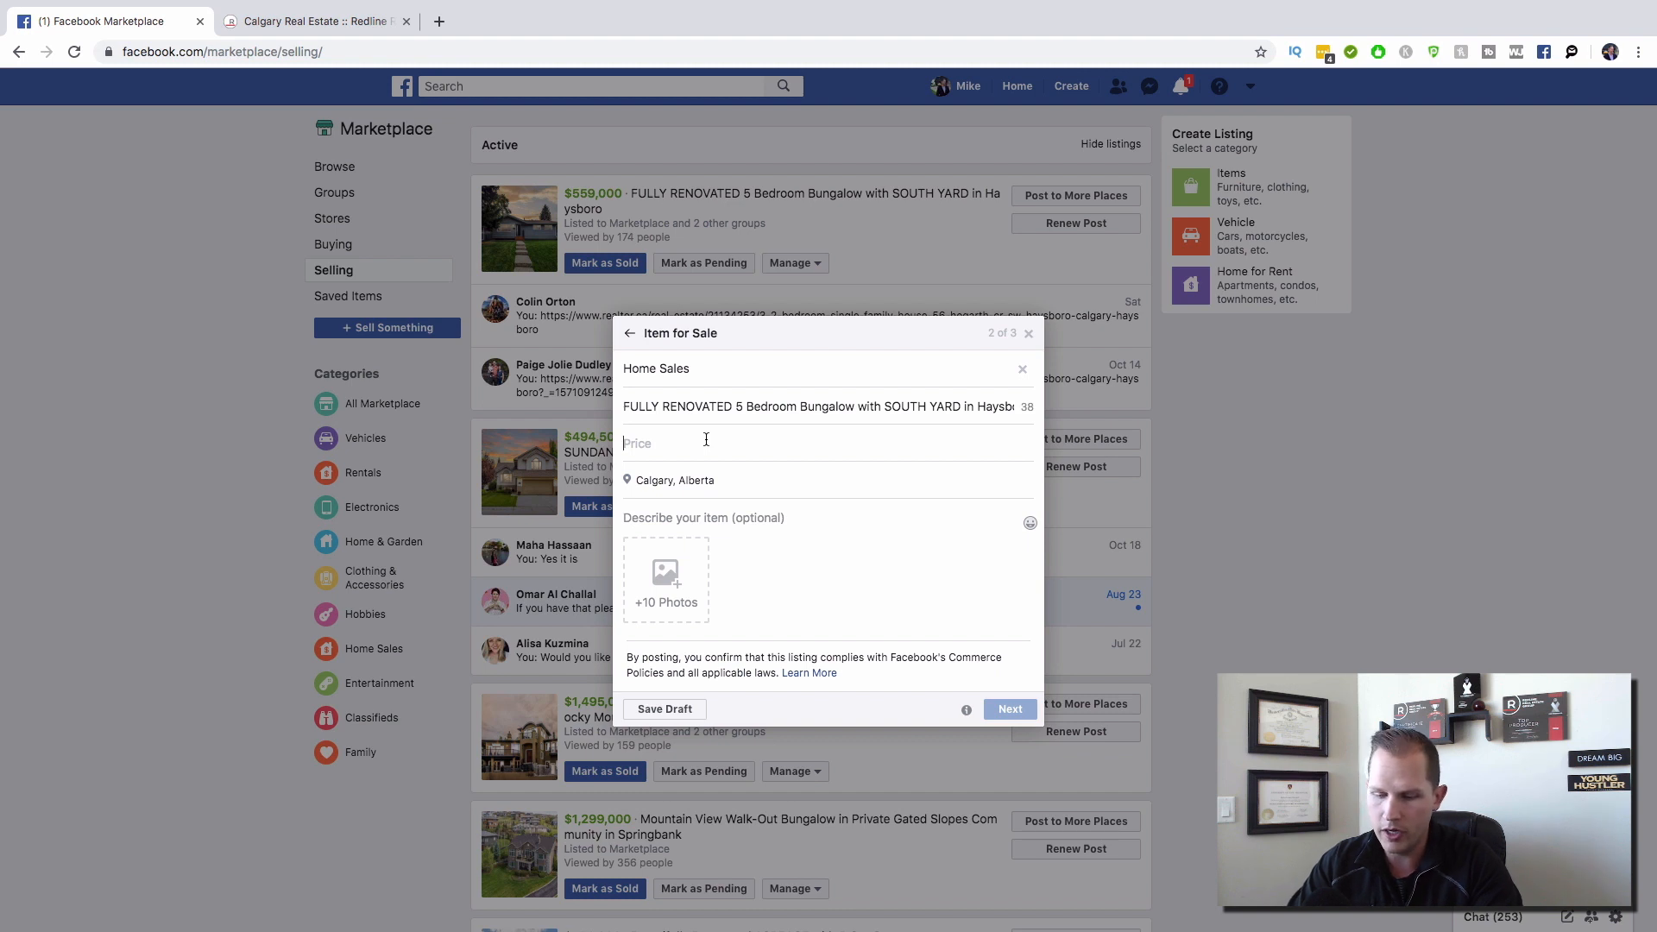
type("600")
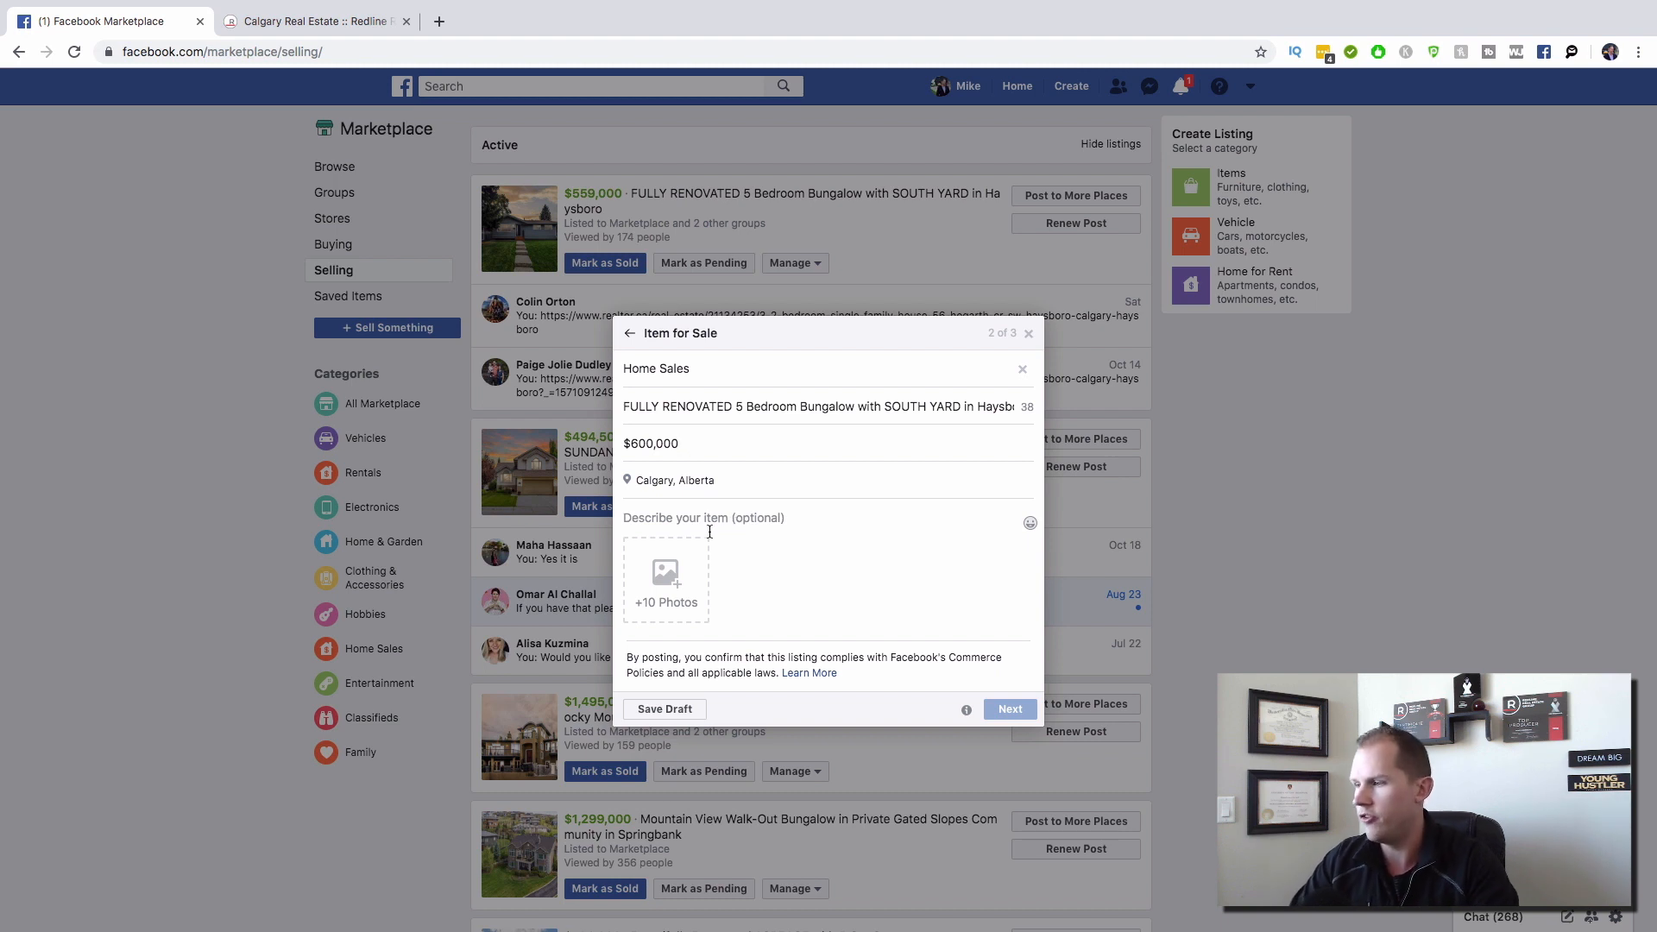
left_click(674, 577)
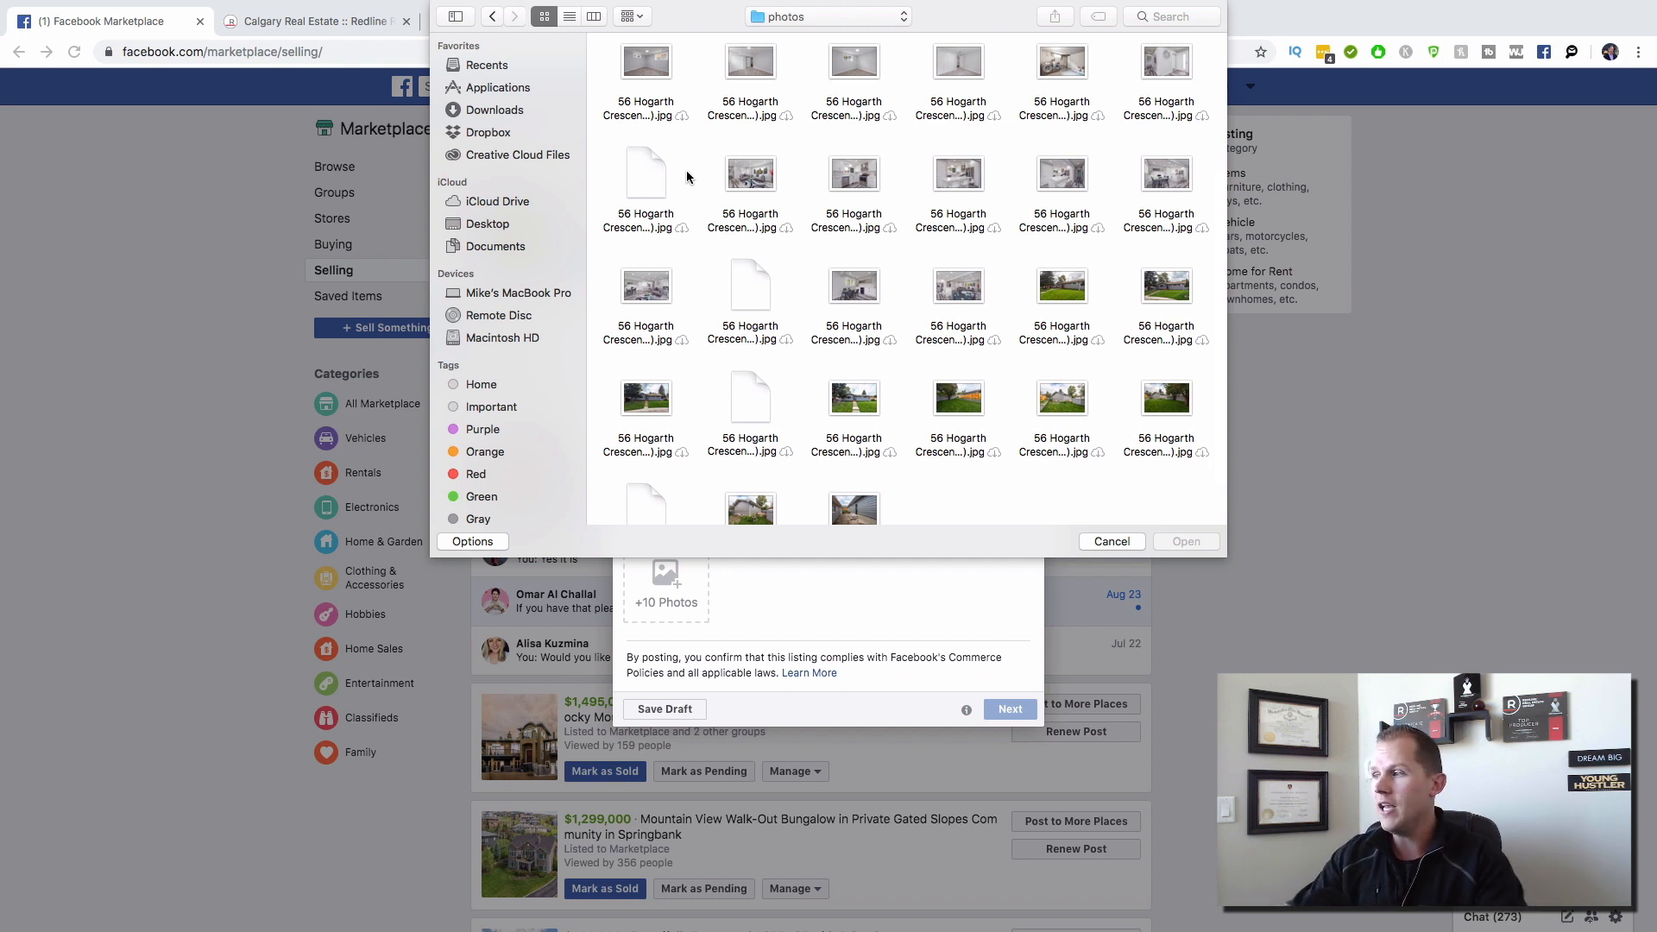
Step: Attach the front-yard house JPEG as the listing's first photo
scroll(848, 263, "down", 2)
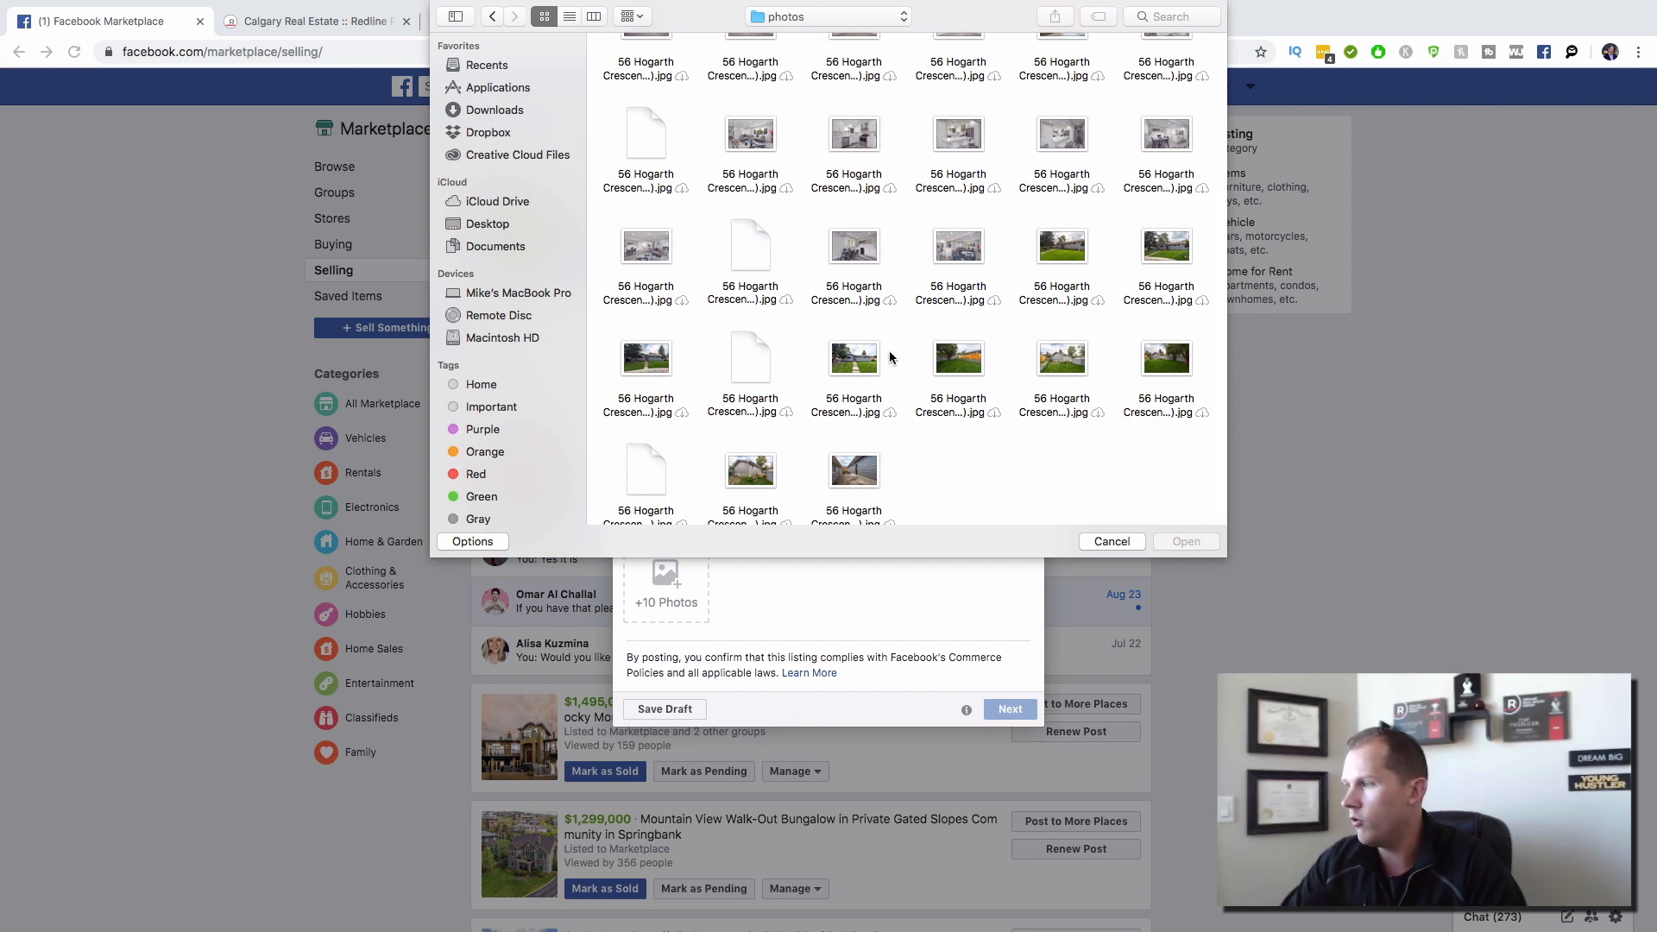
left_click(860, 364)
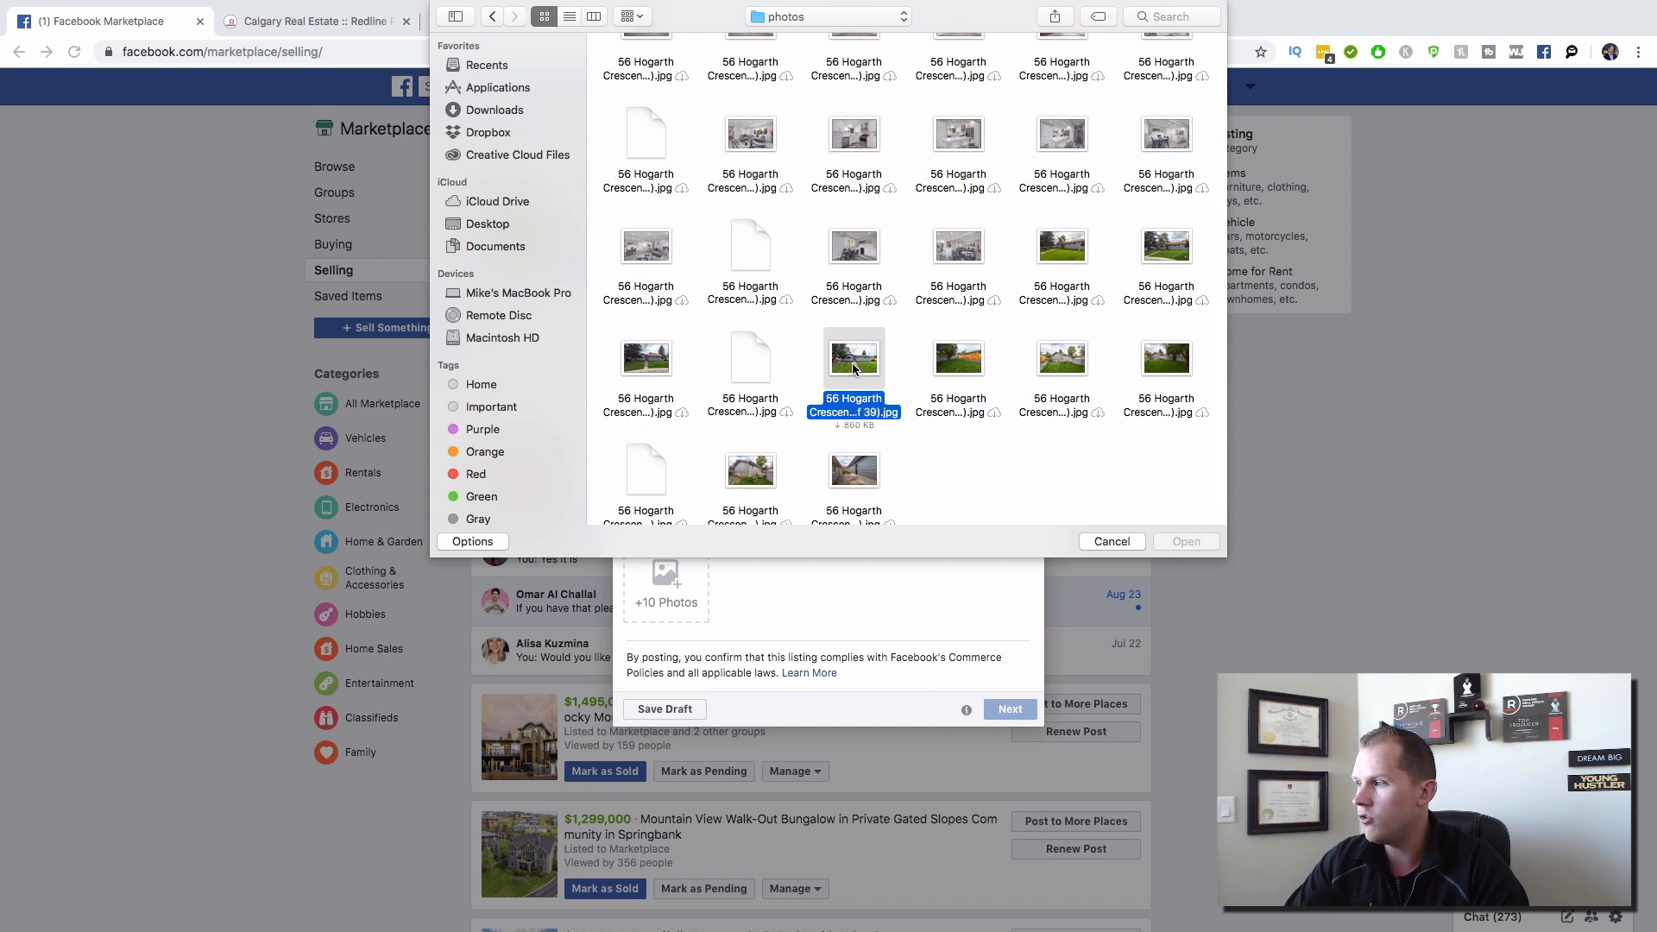
double_click(852, 369)
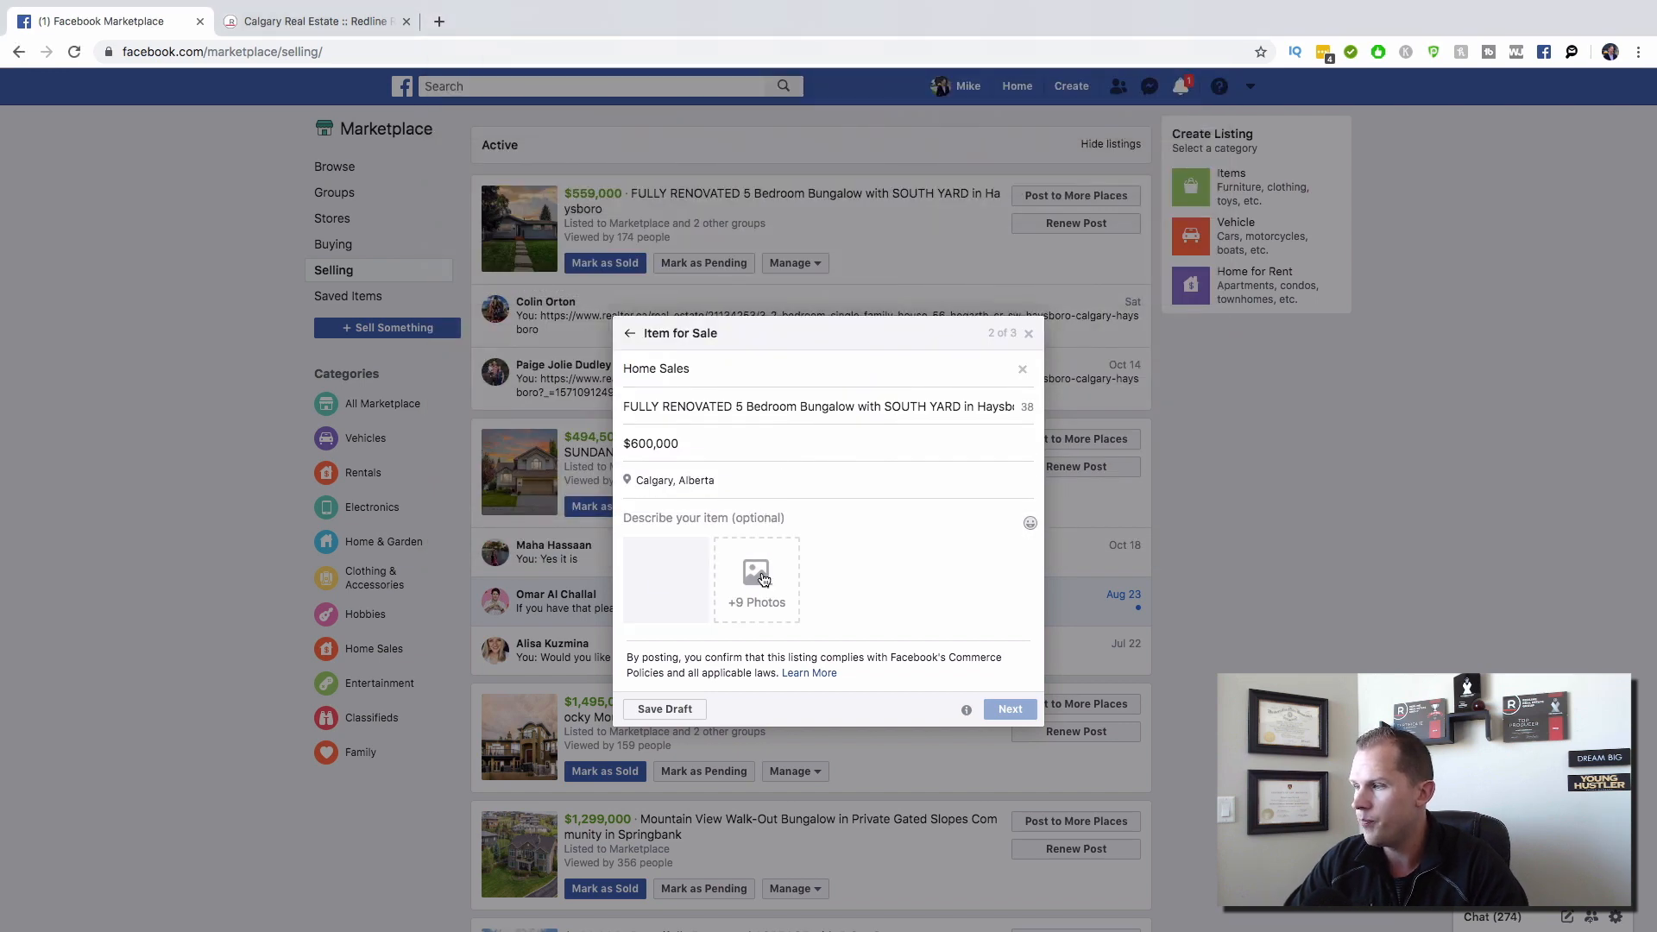
left_click(763, 579)
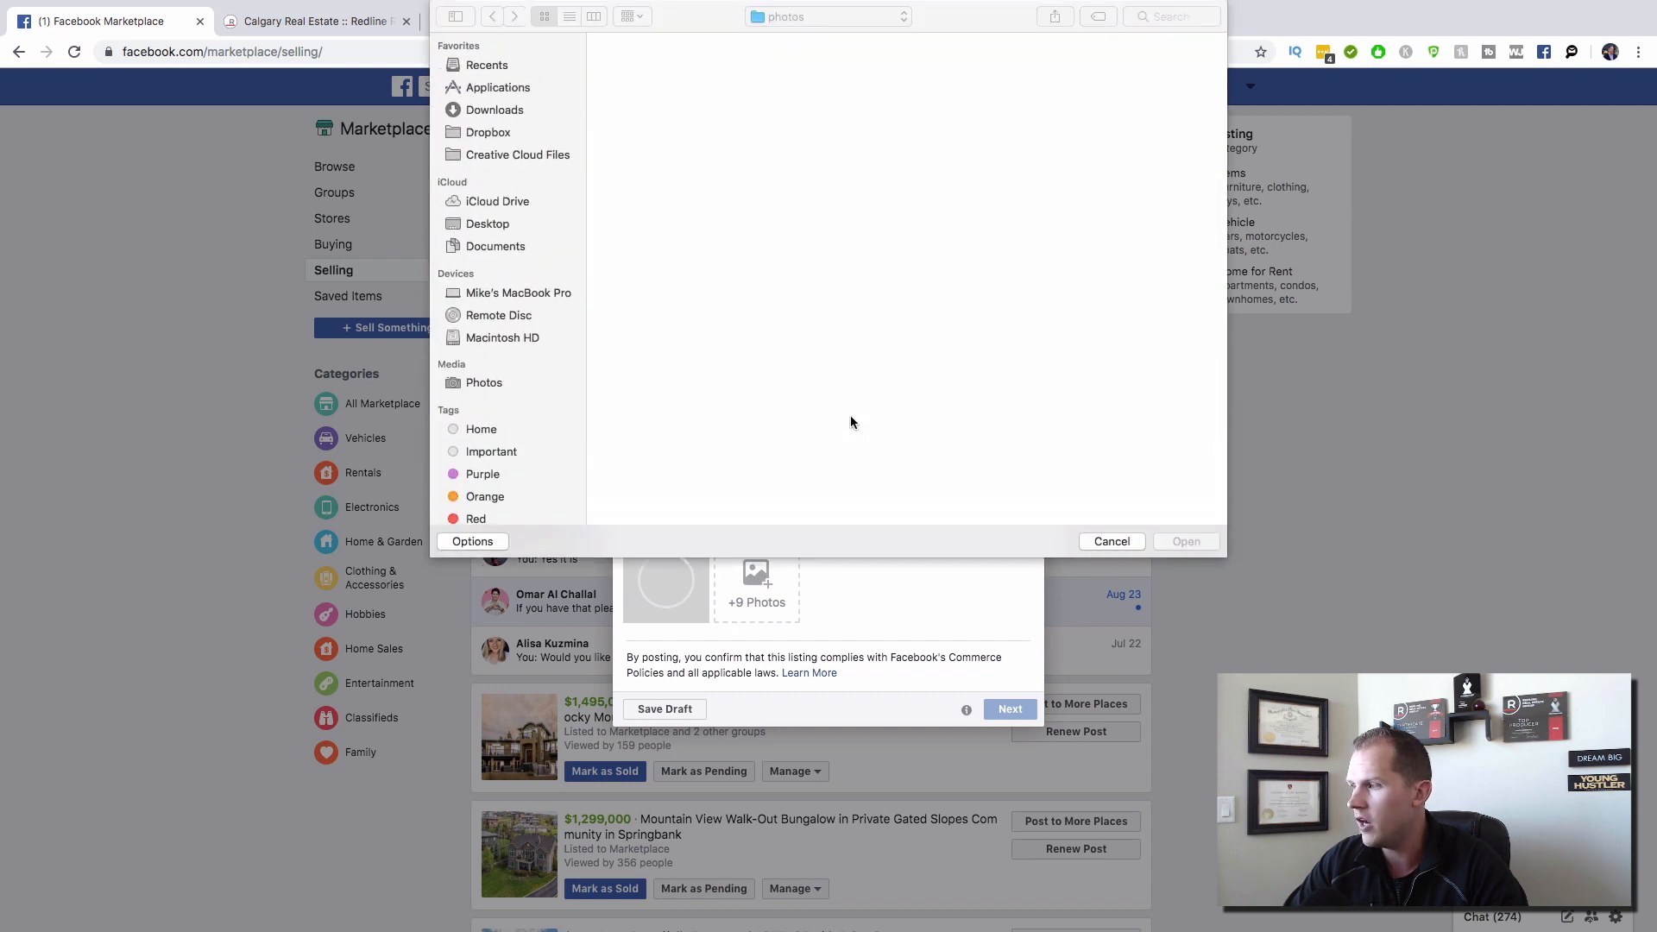
Step: Attach the backyard lawn photo to the listing
scroll(903, 390, "down", 5)
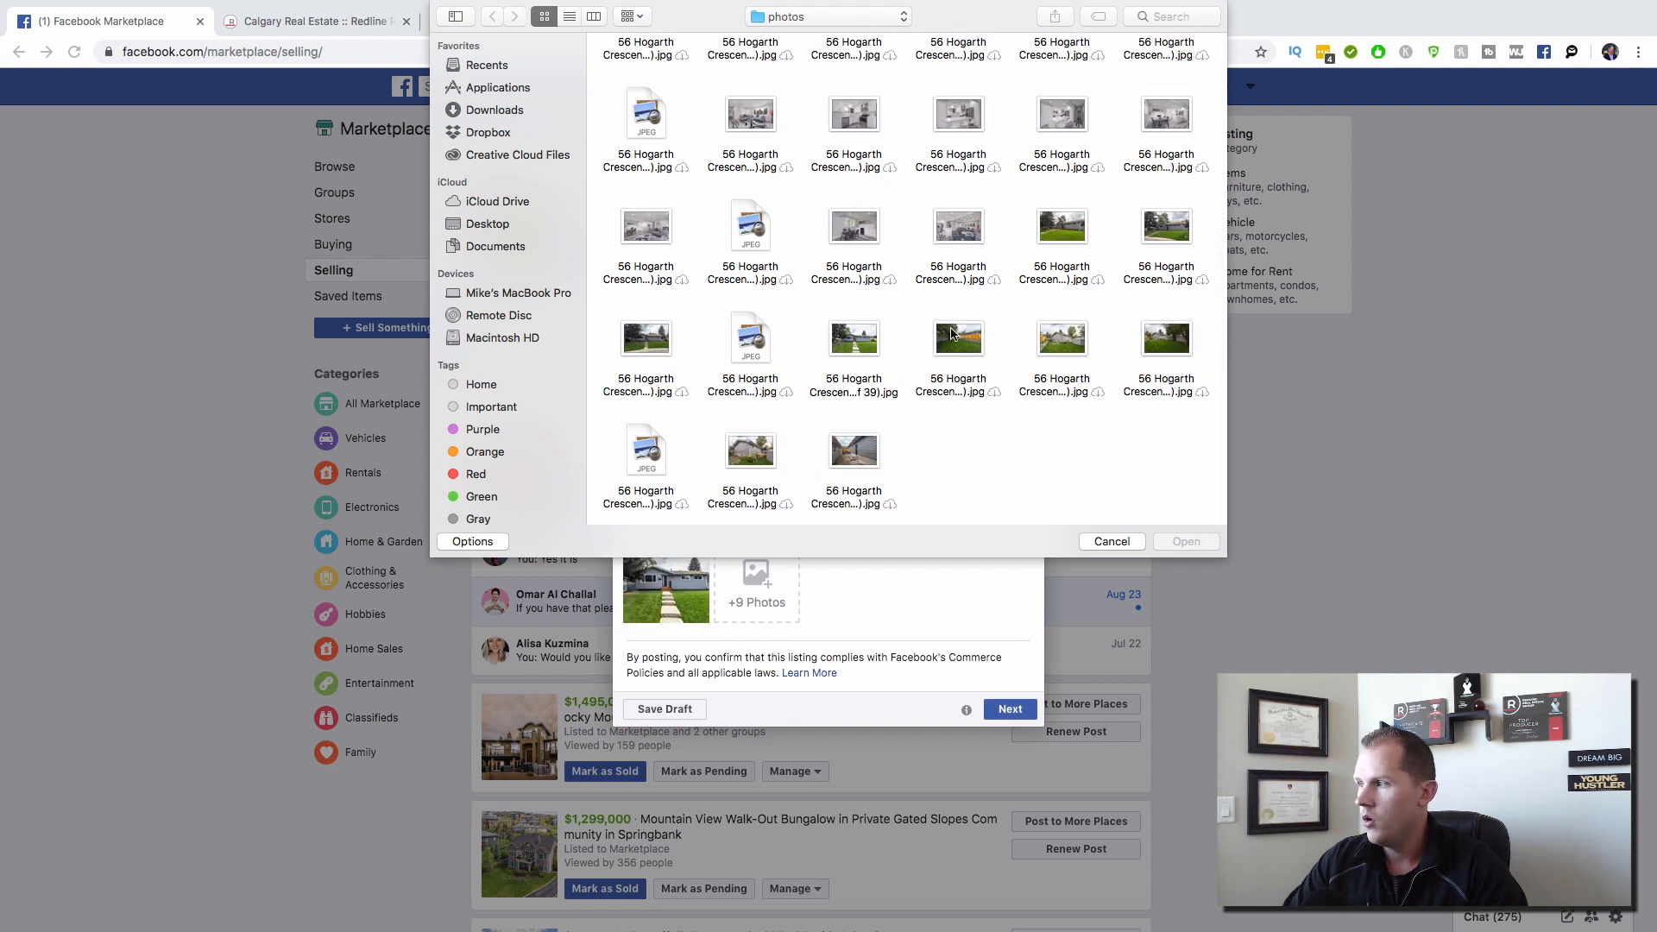
left_click(952, 335)
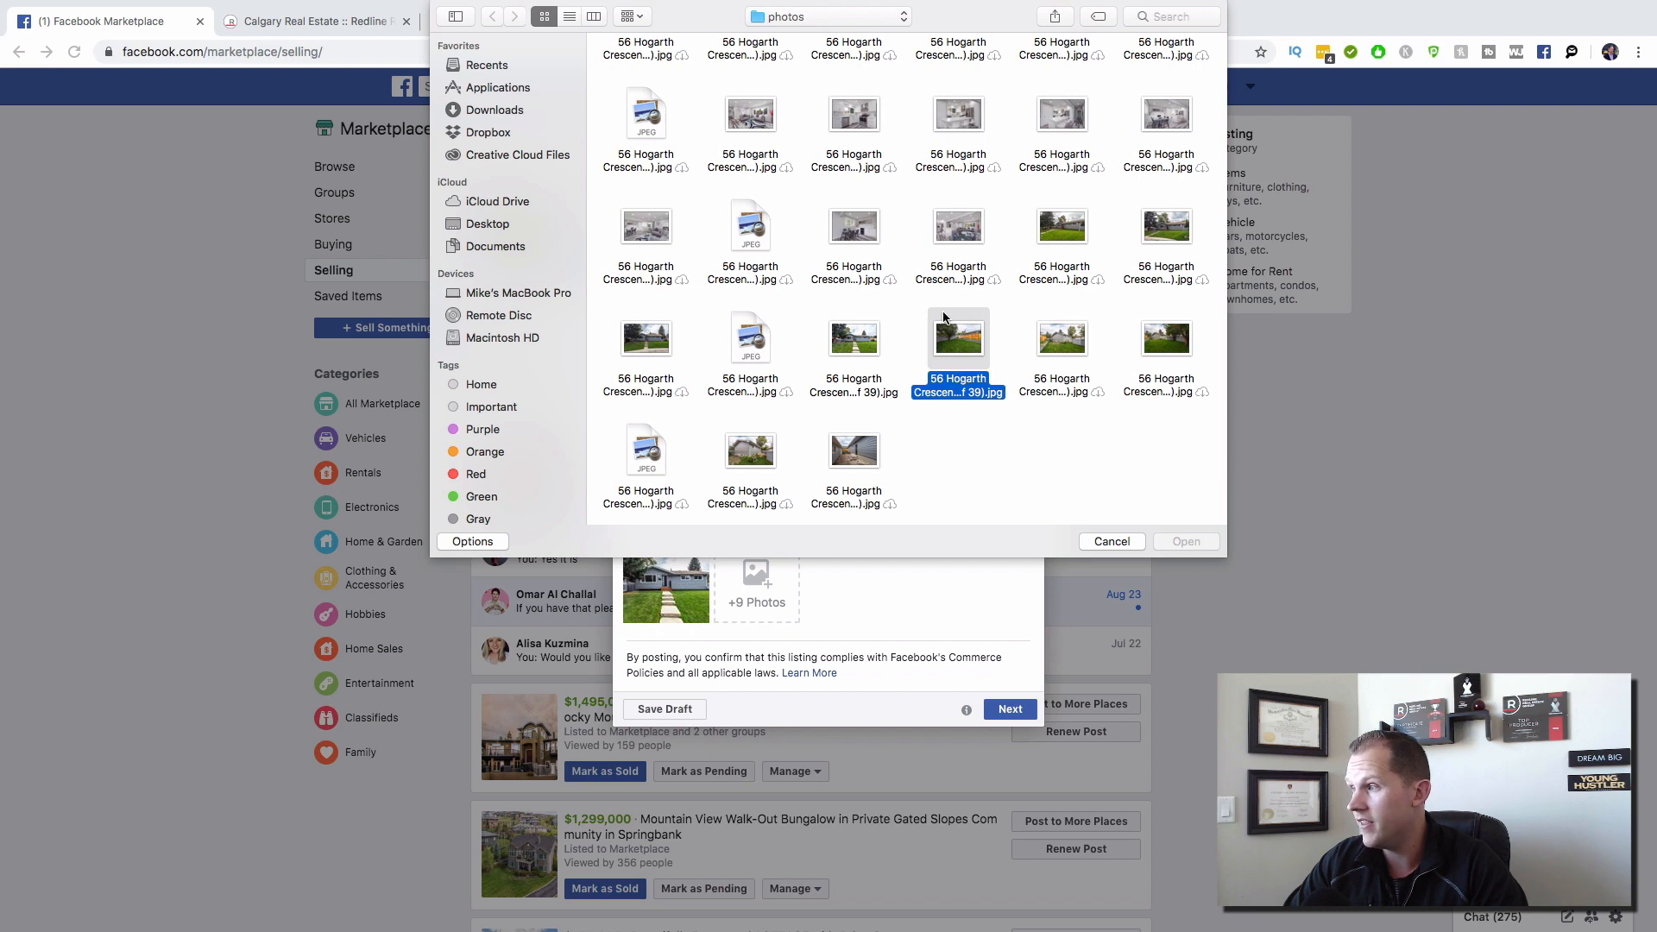
key("Return")
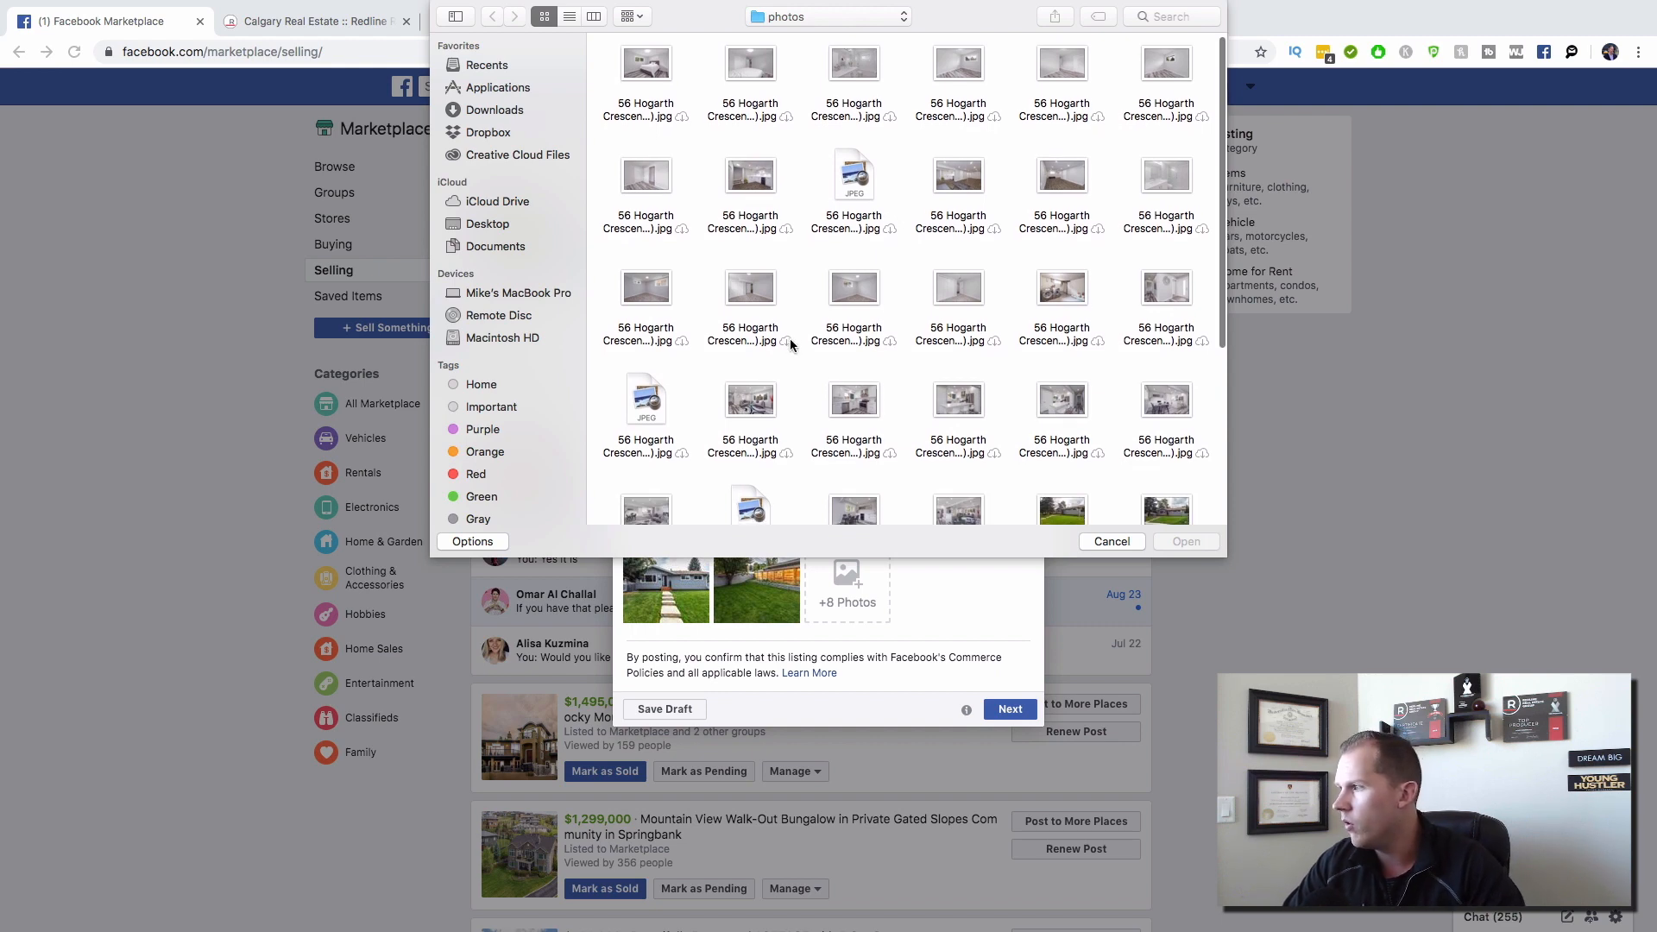
Step: Preview candidate photos and attach the interior kitchen photo as the third picture
scroll(791, 340, "down", 1)
scroll(789, 340, "down", 2)
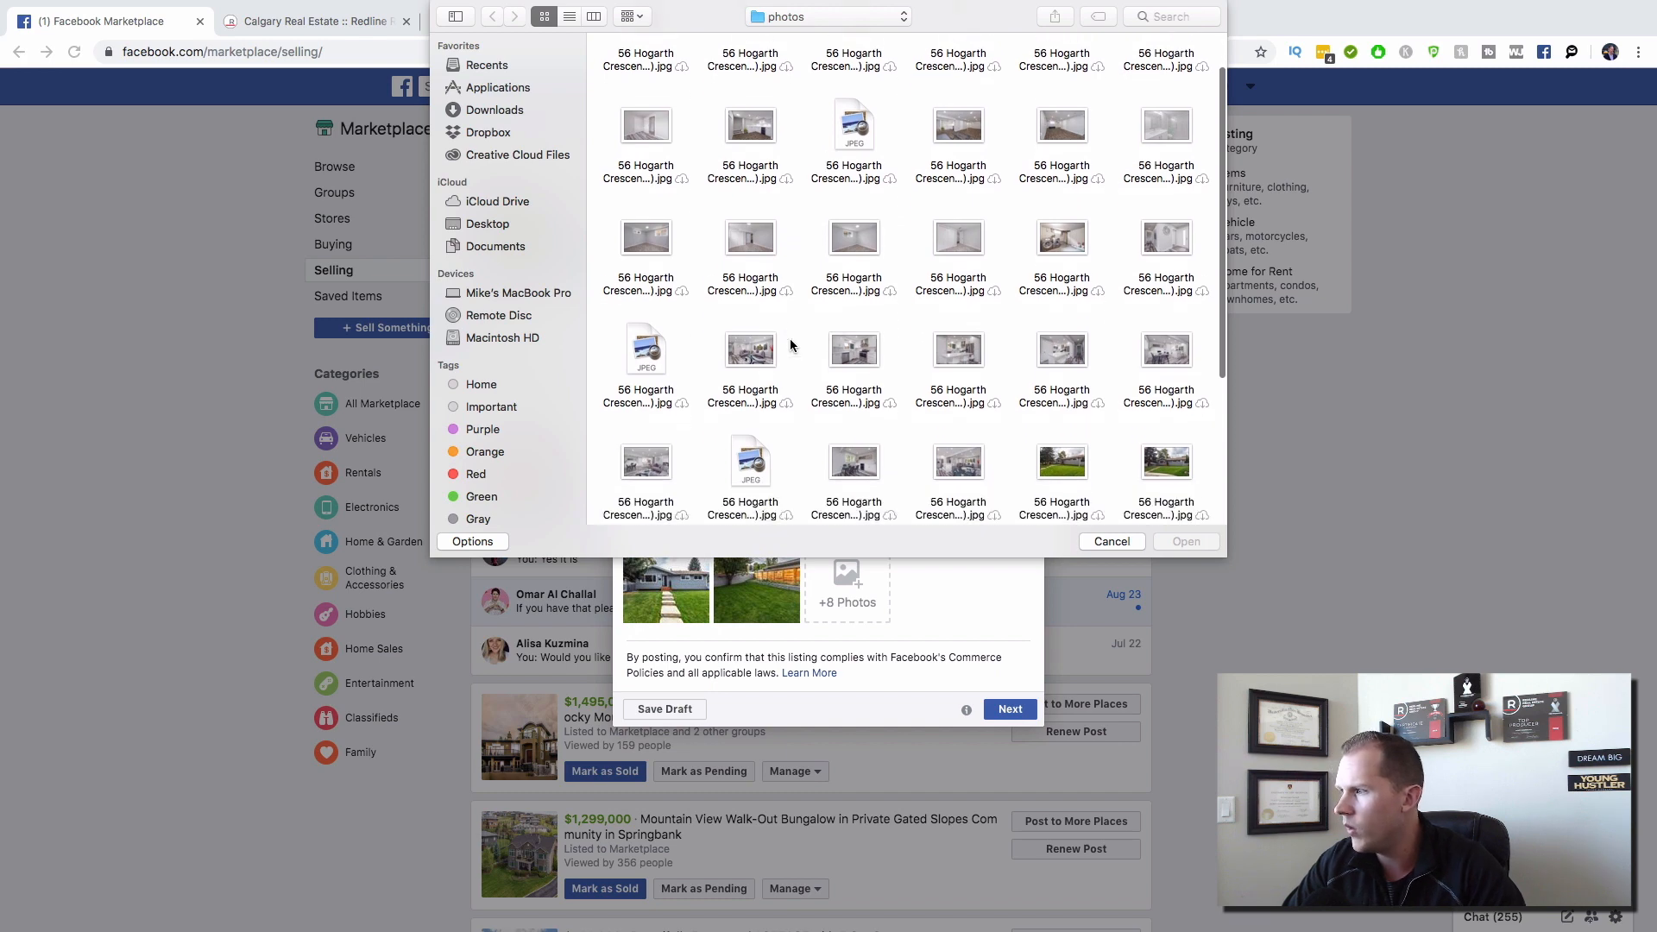
left_click(647, 432)
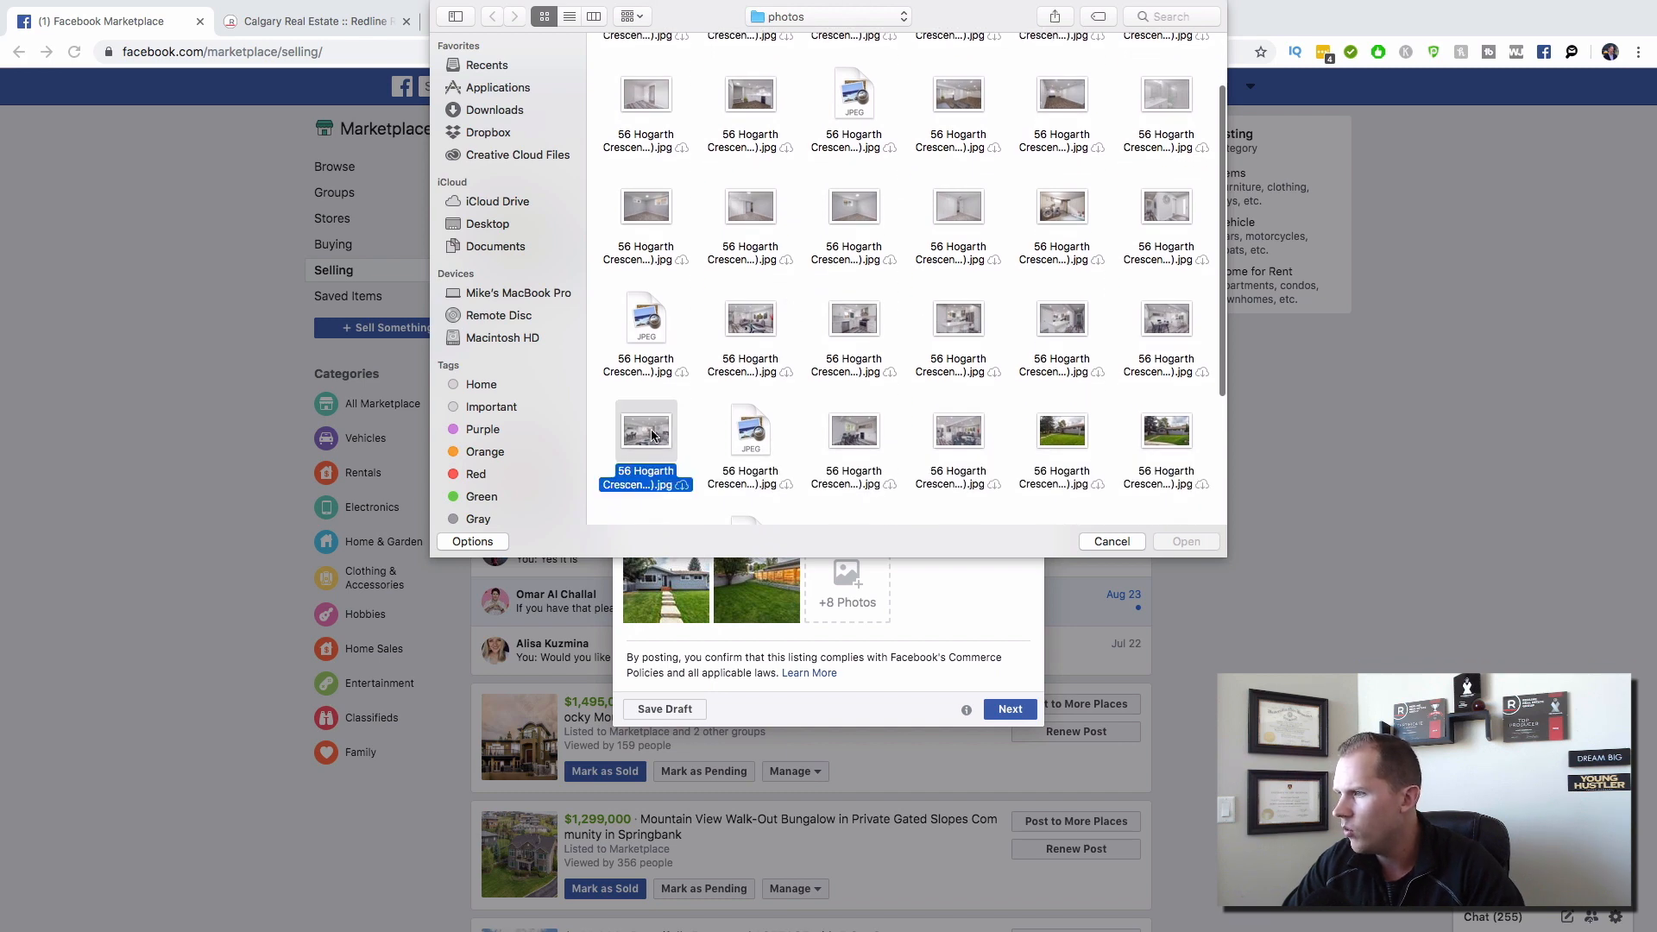
key("space")
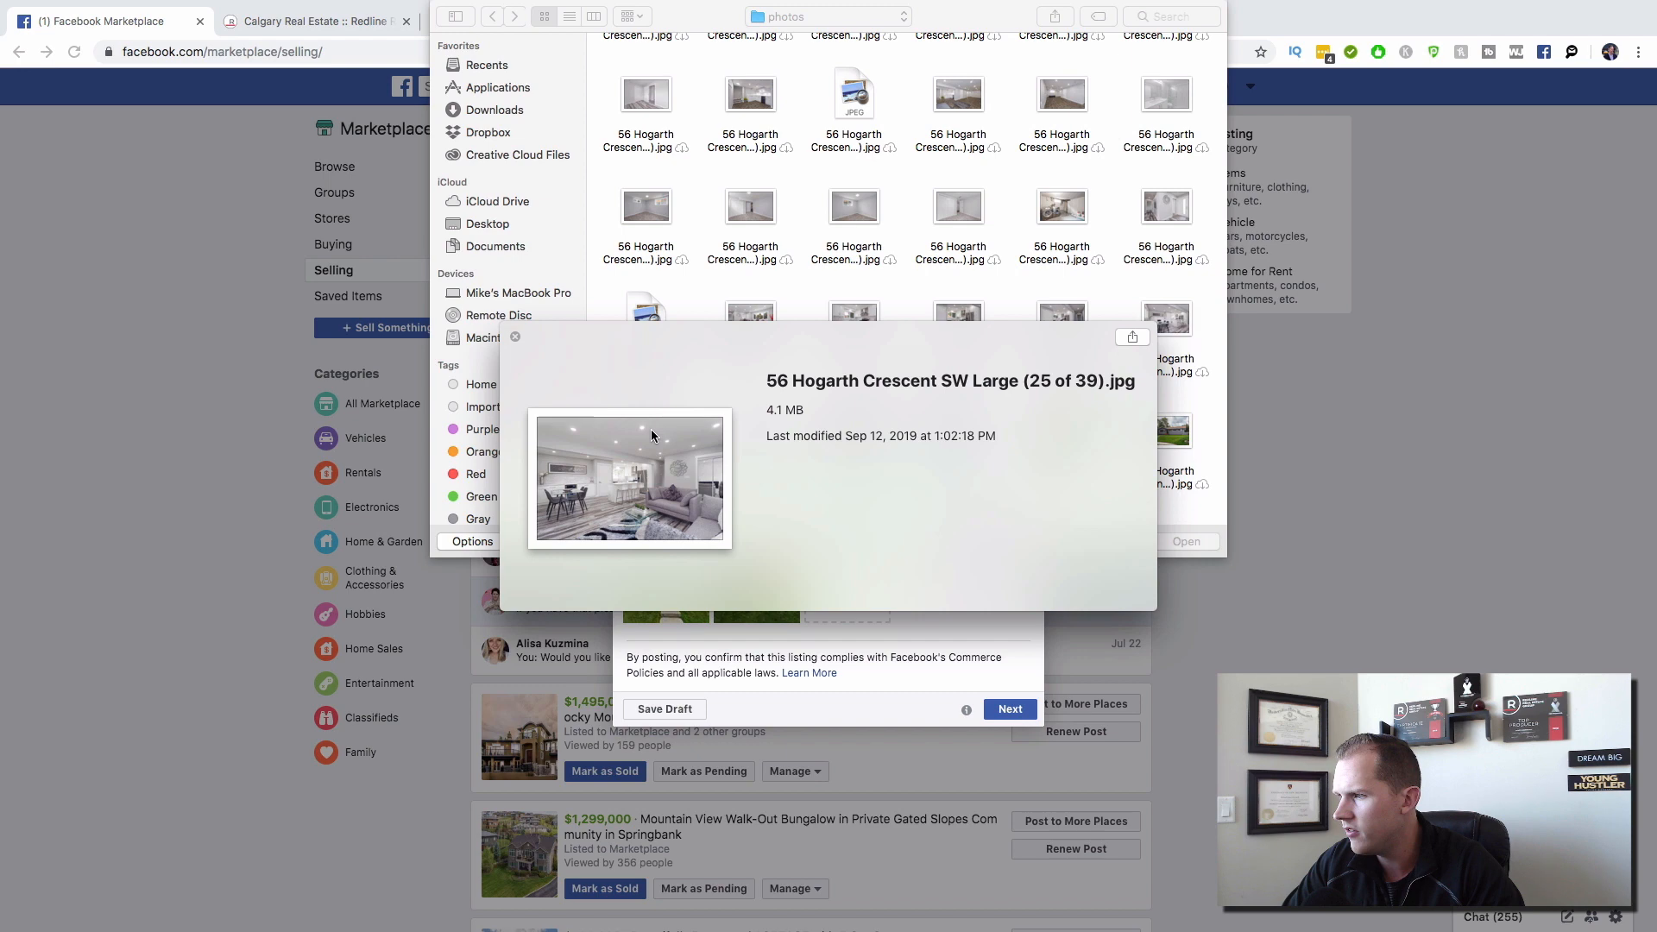
key("space")
left_click(959, 437)
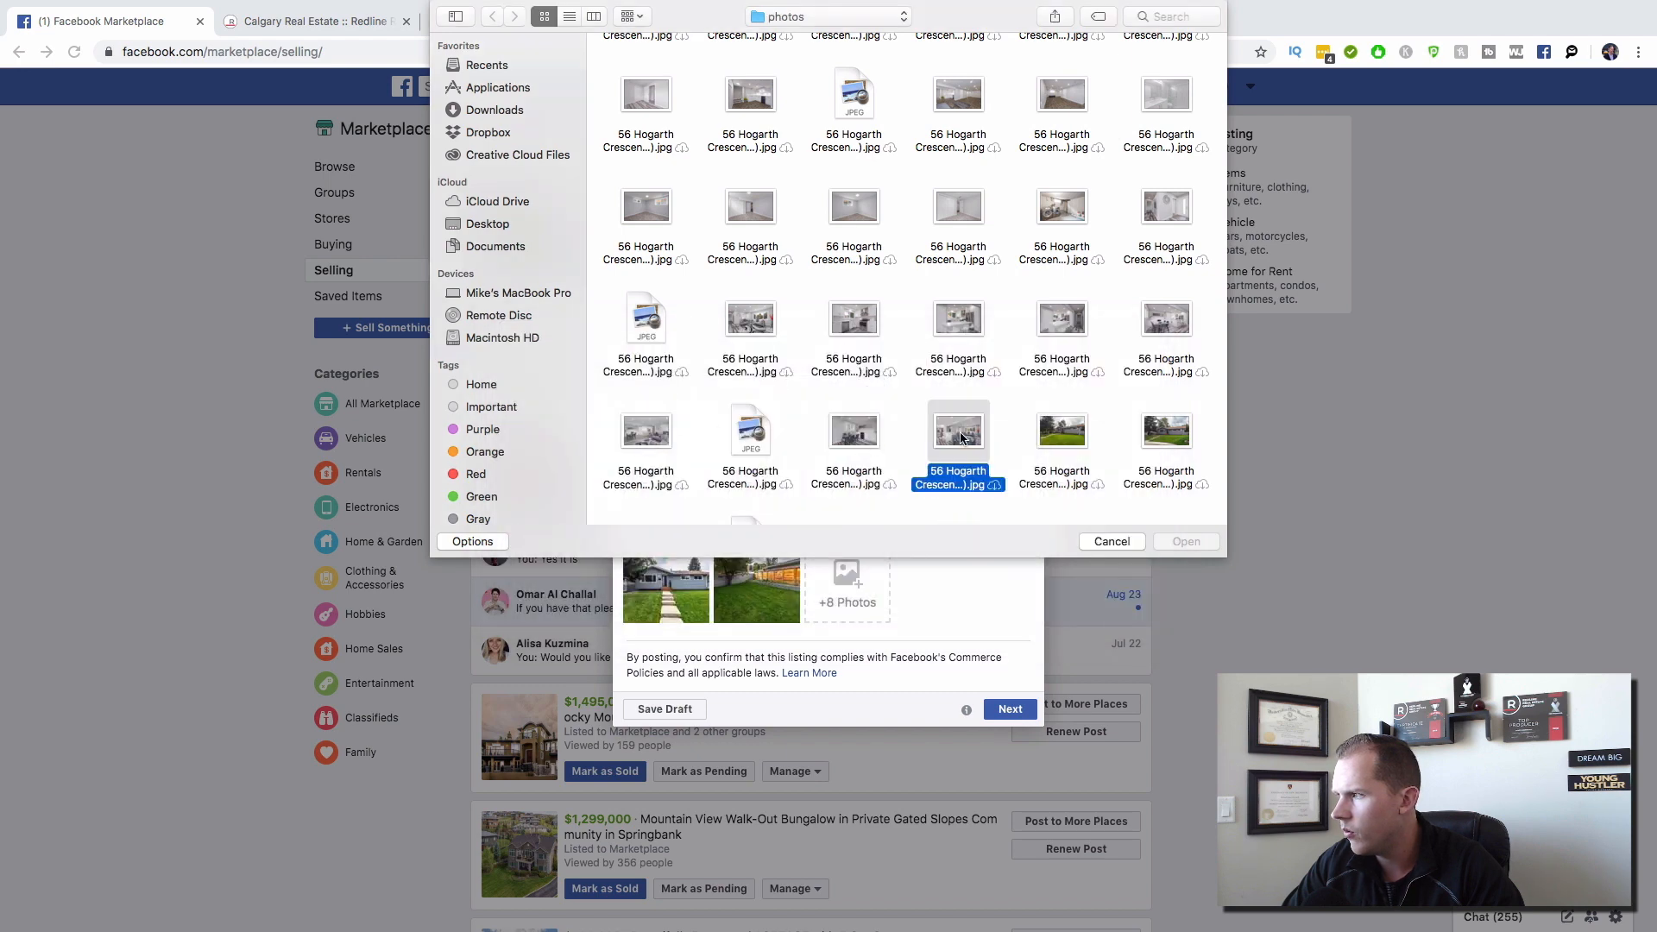
key("space")
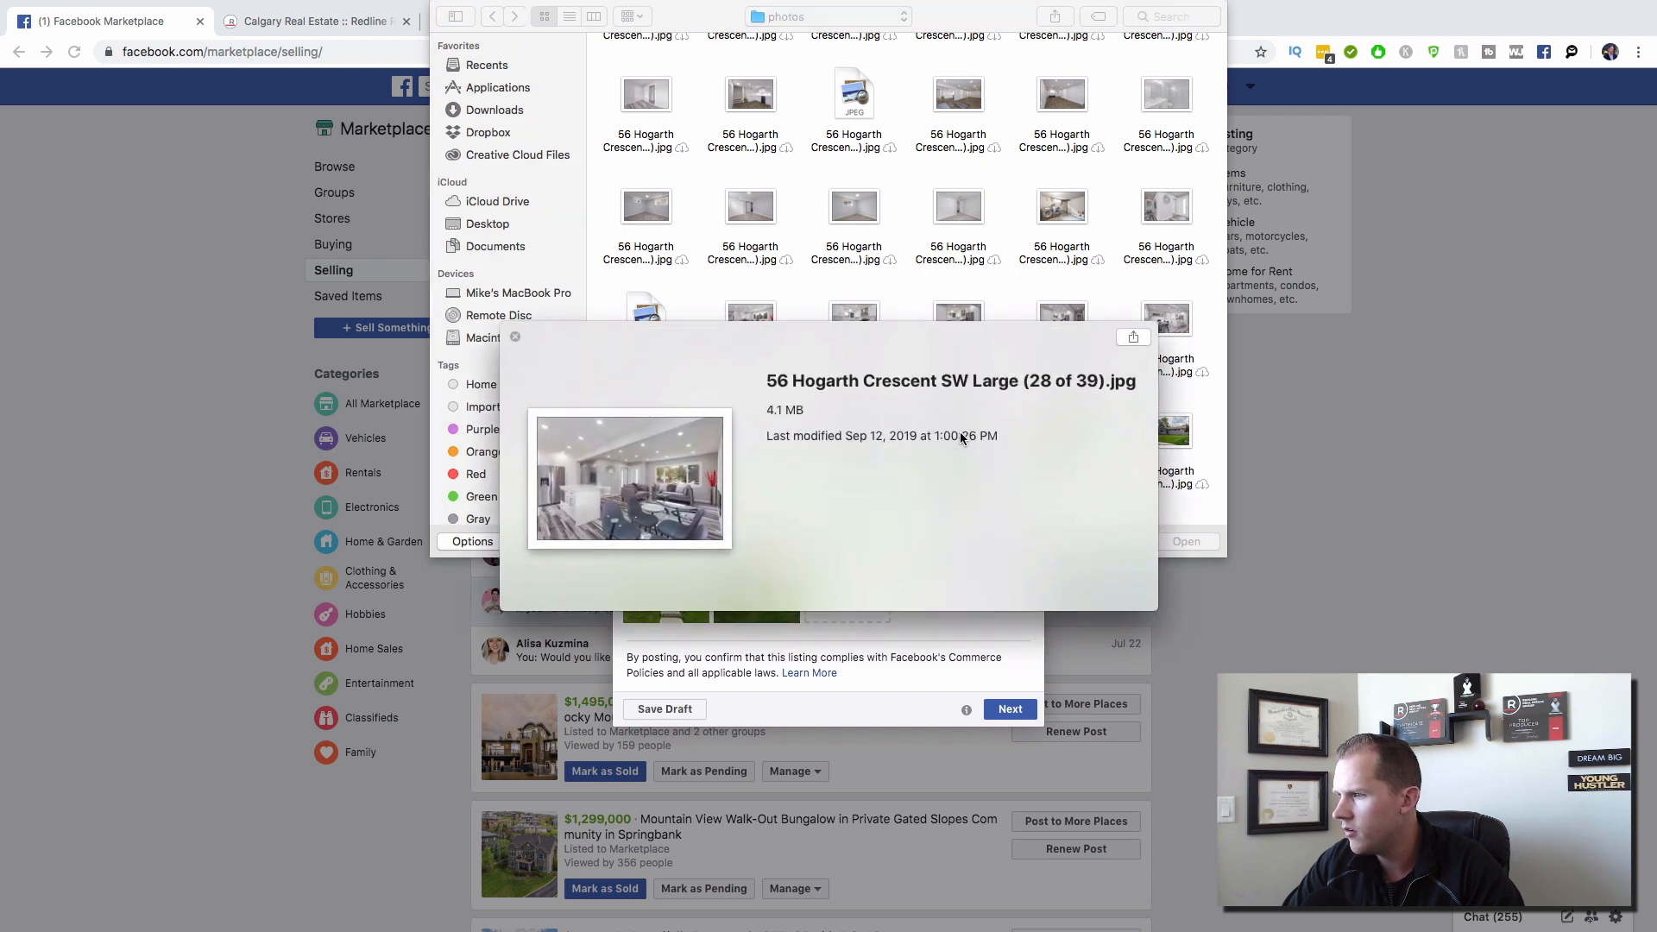
key("space")
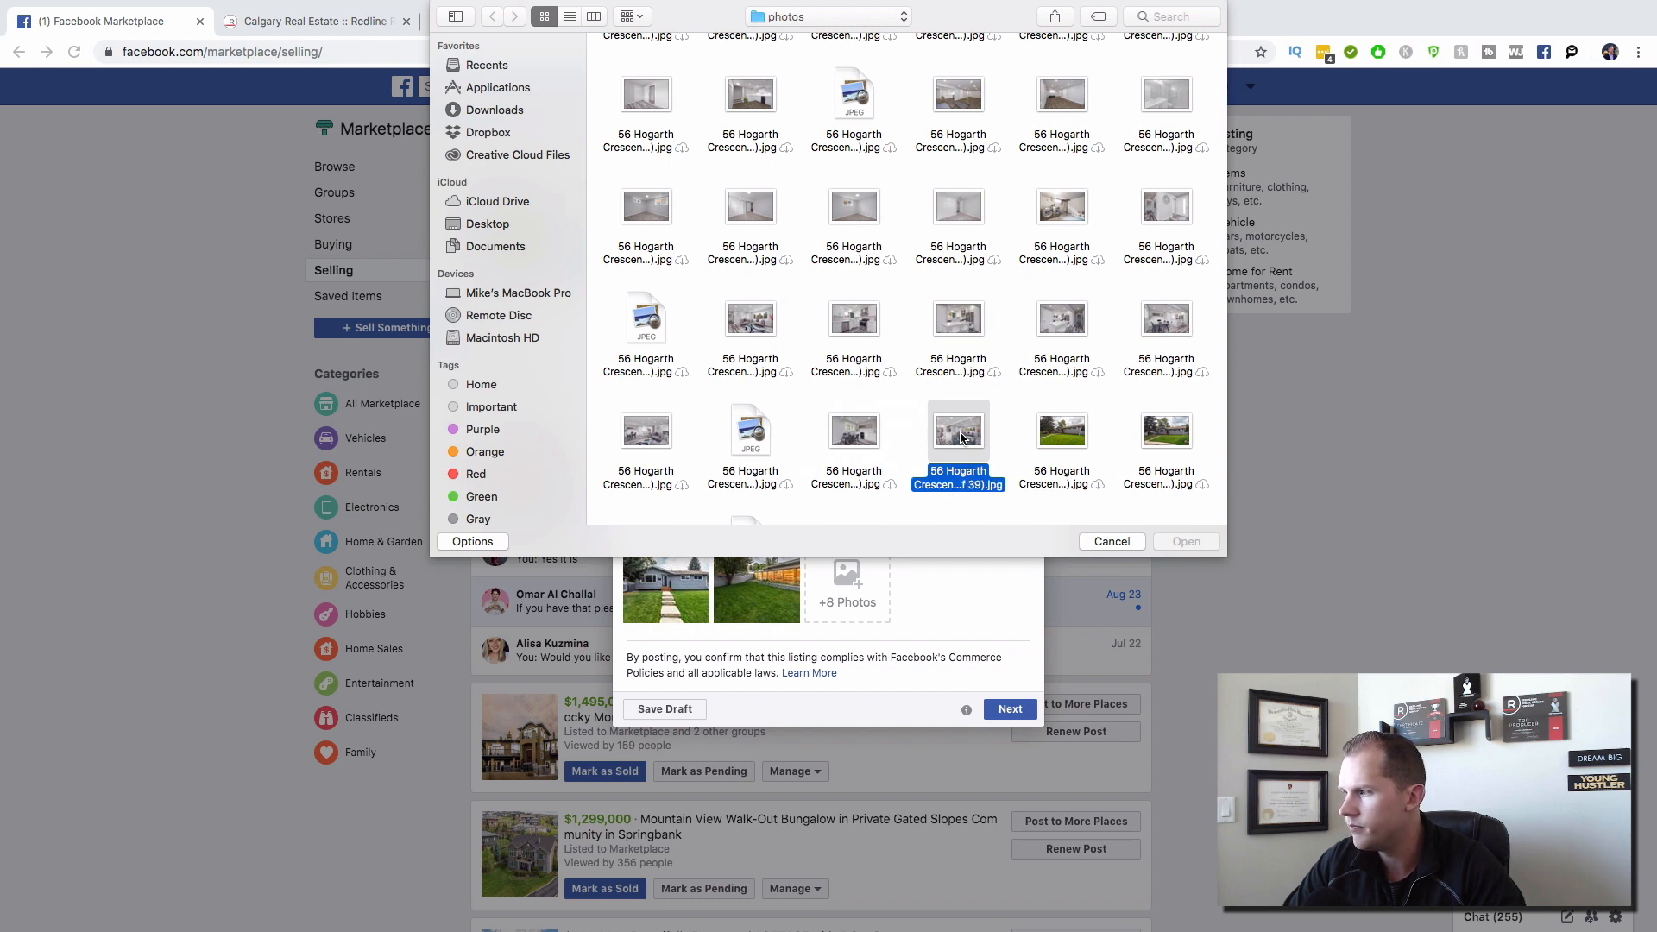
key("Return")
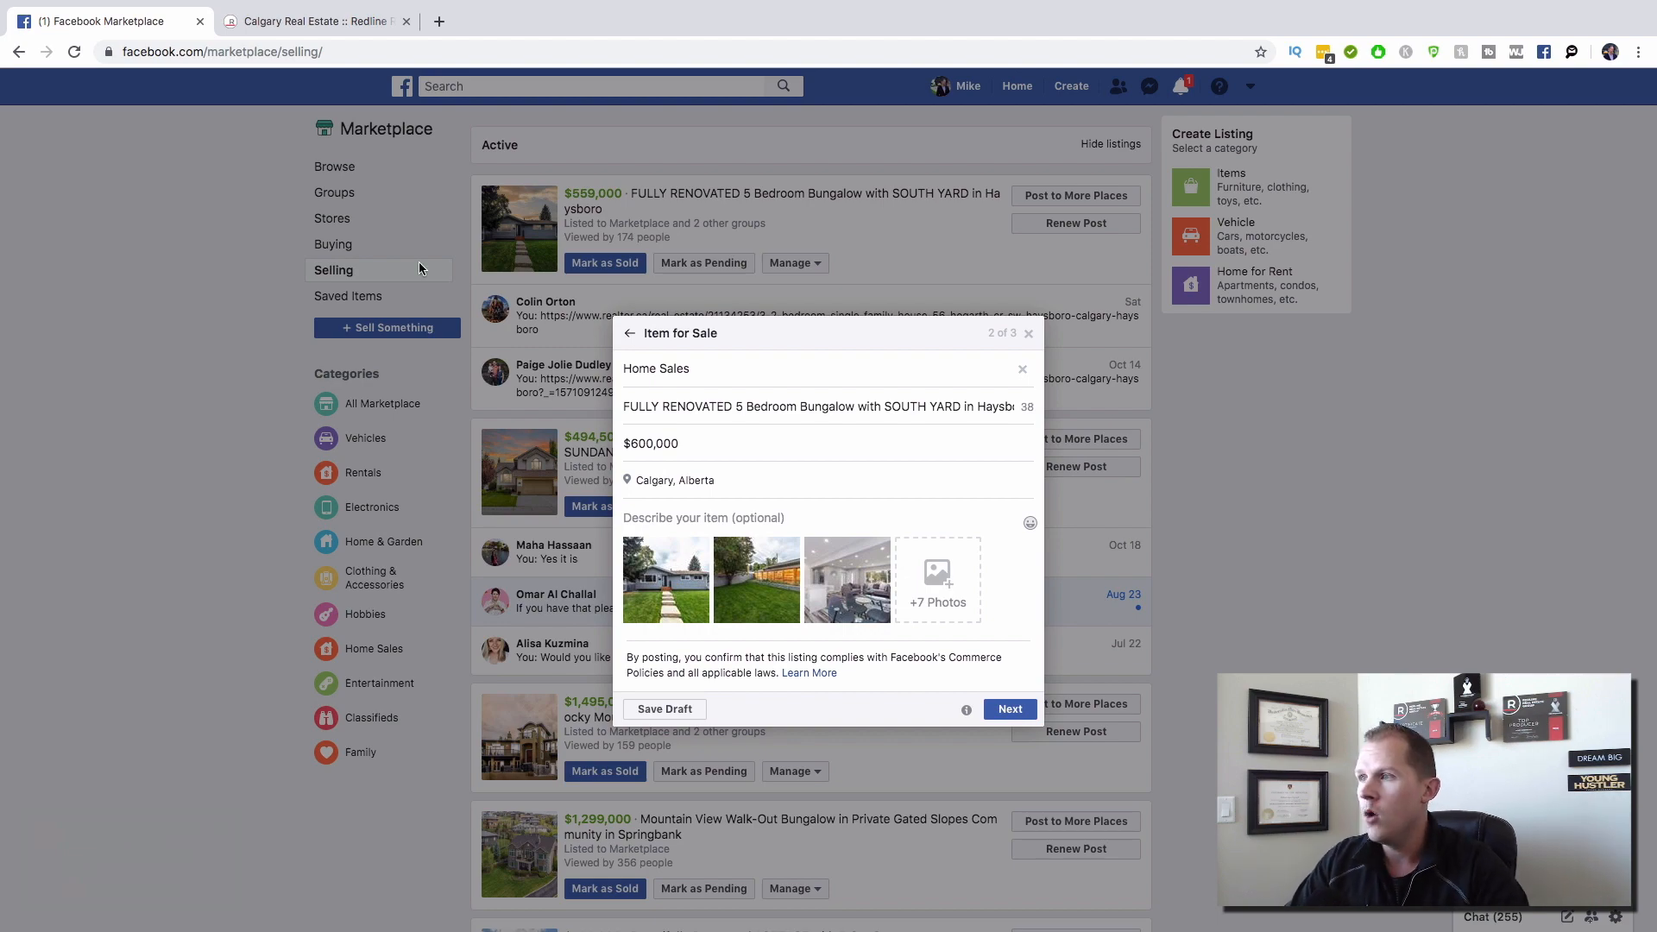
left_click(349, 21)
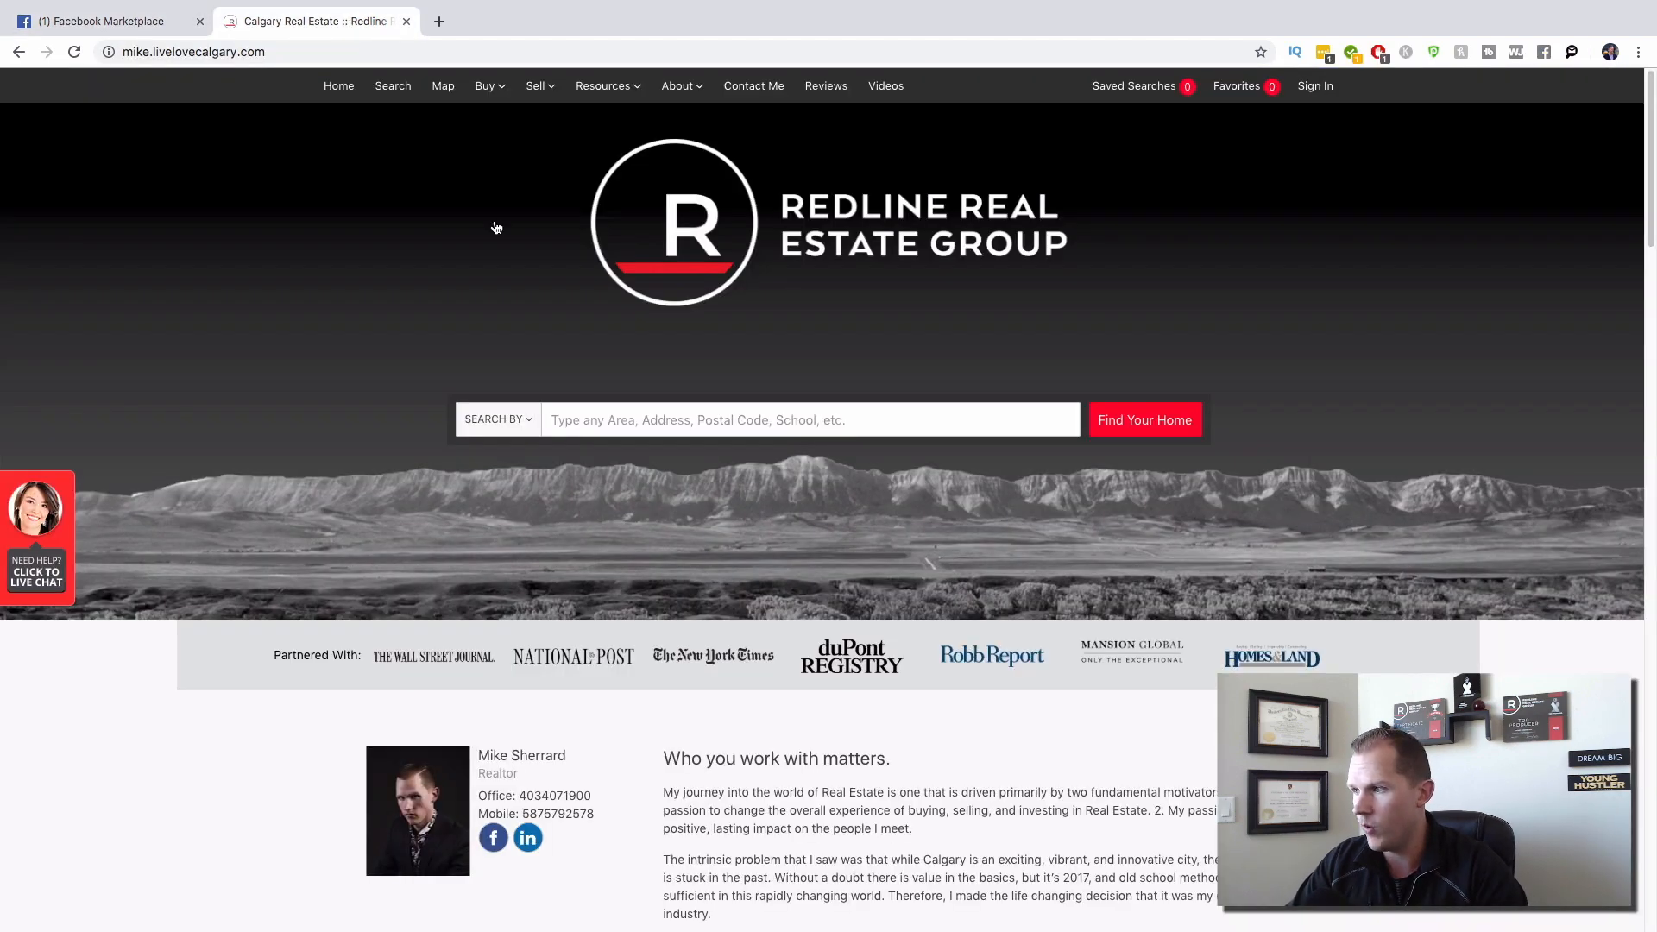
scroll(493, 223, "down", 13)
scroll(496, 227, "down", 15)
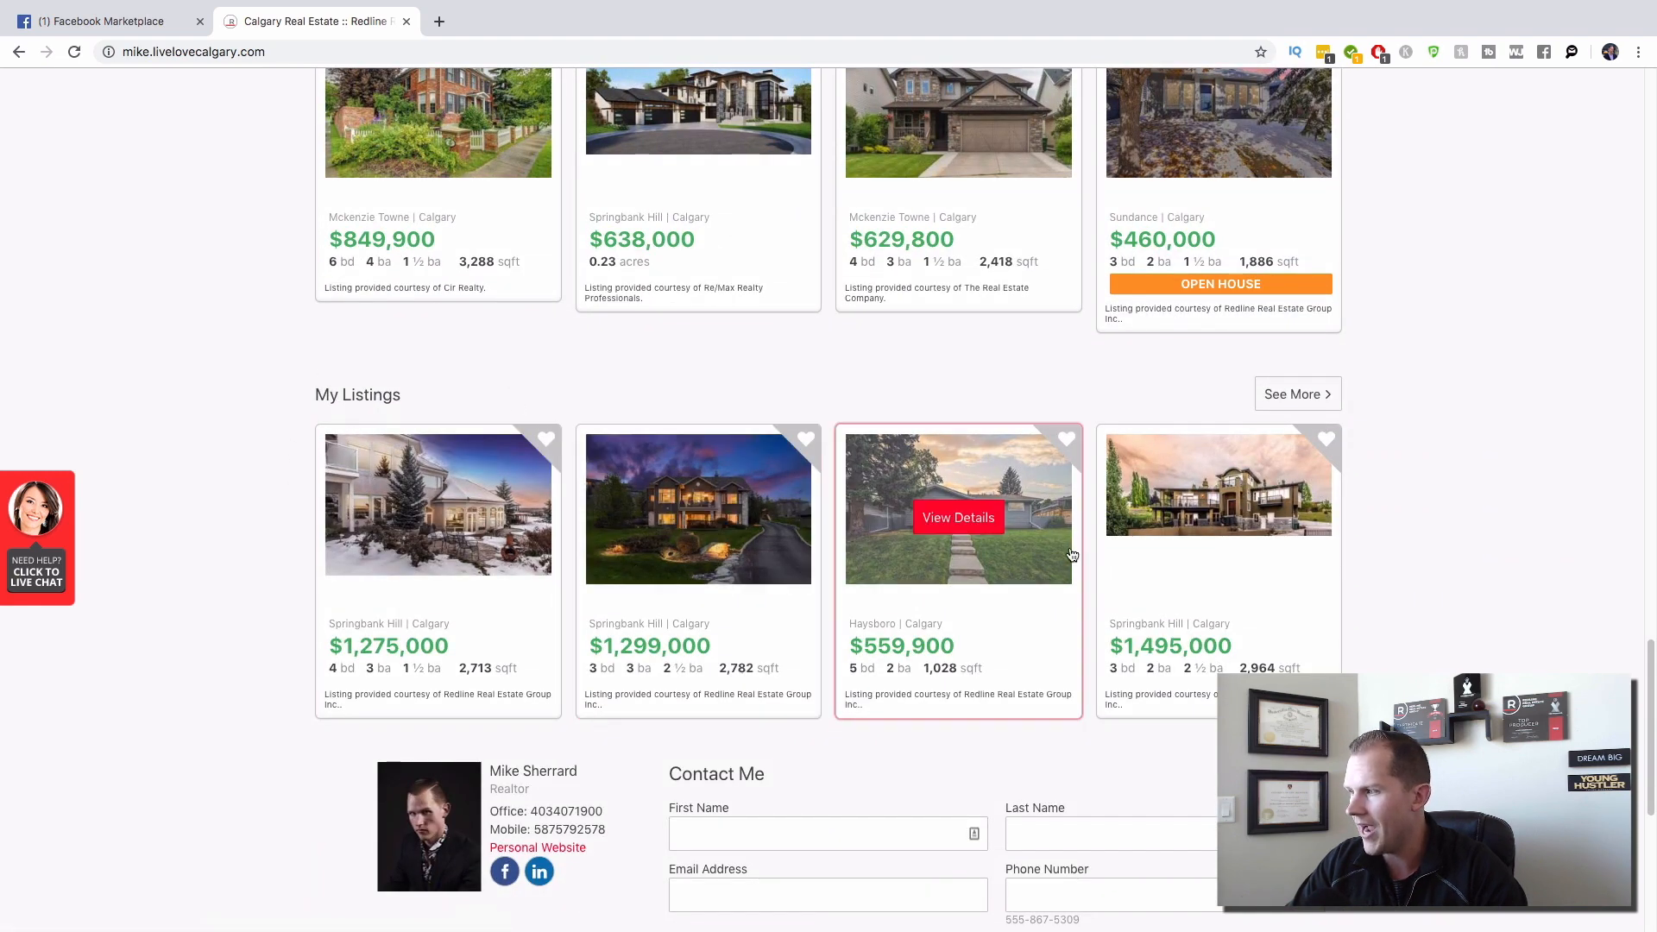
left_click(974, 561)
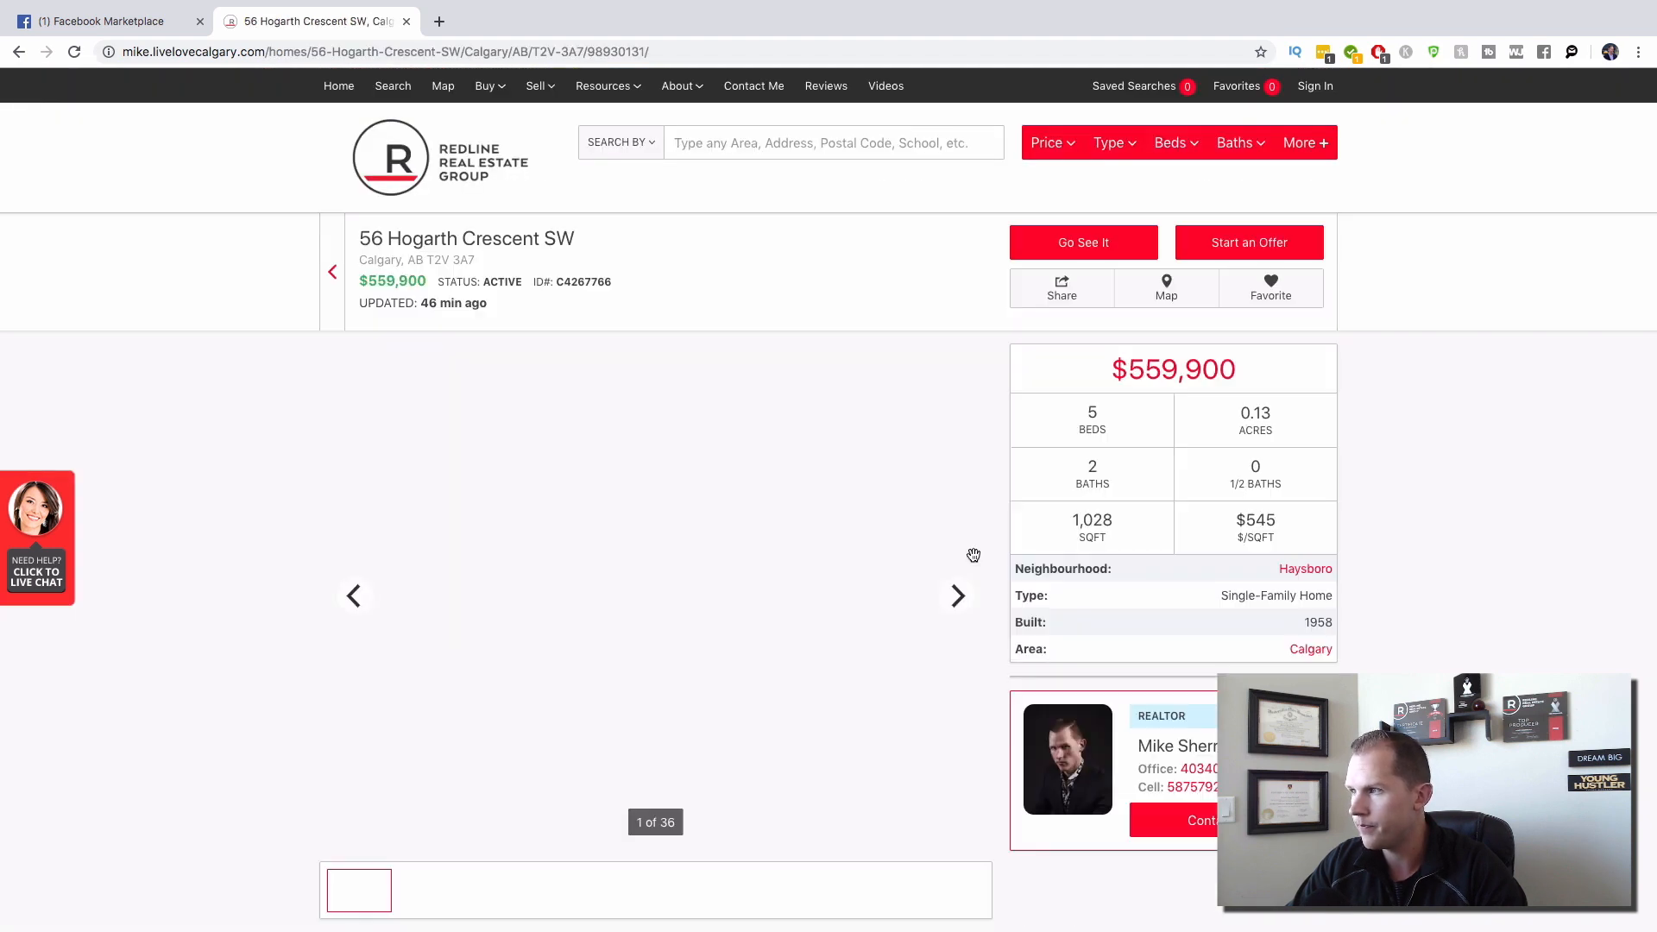
scroll(974, 561, "down", 5)
scroll(971, 558, "down", 3)
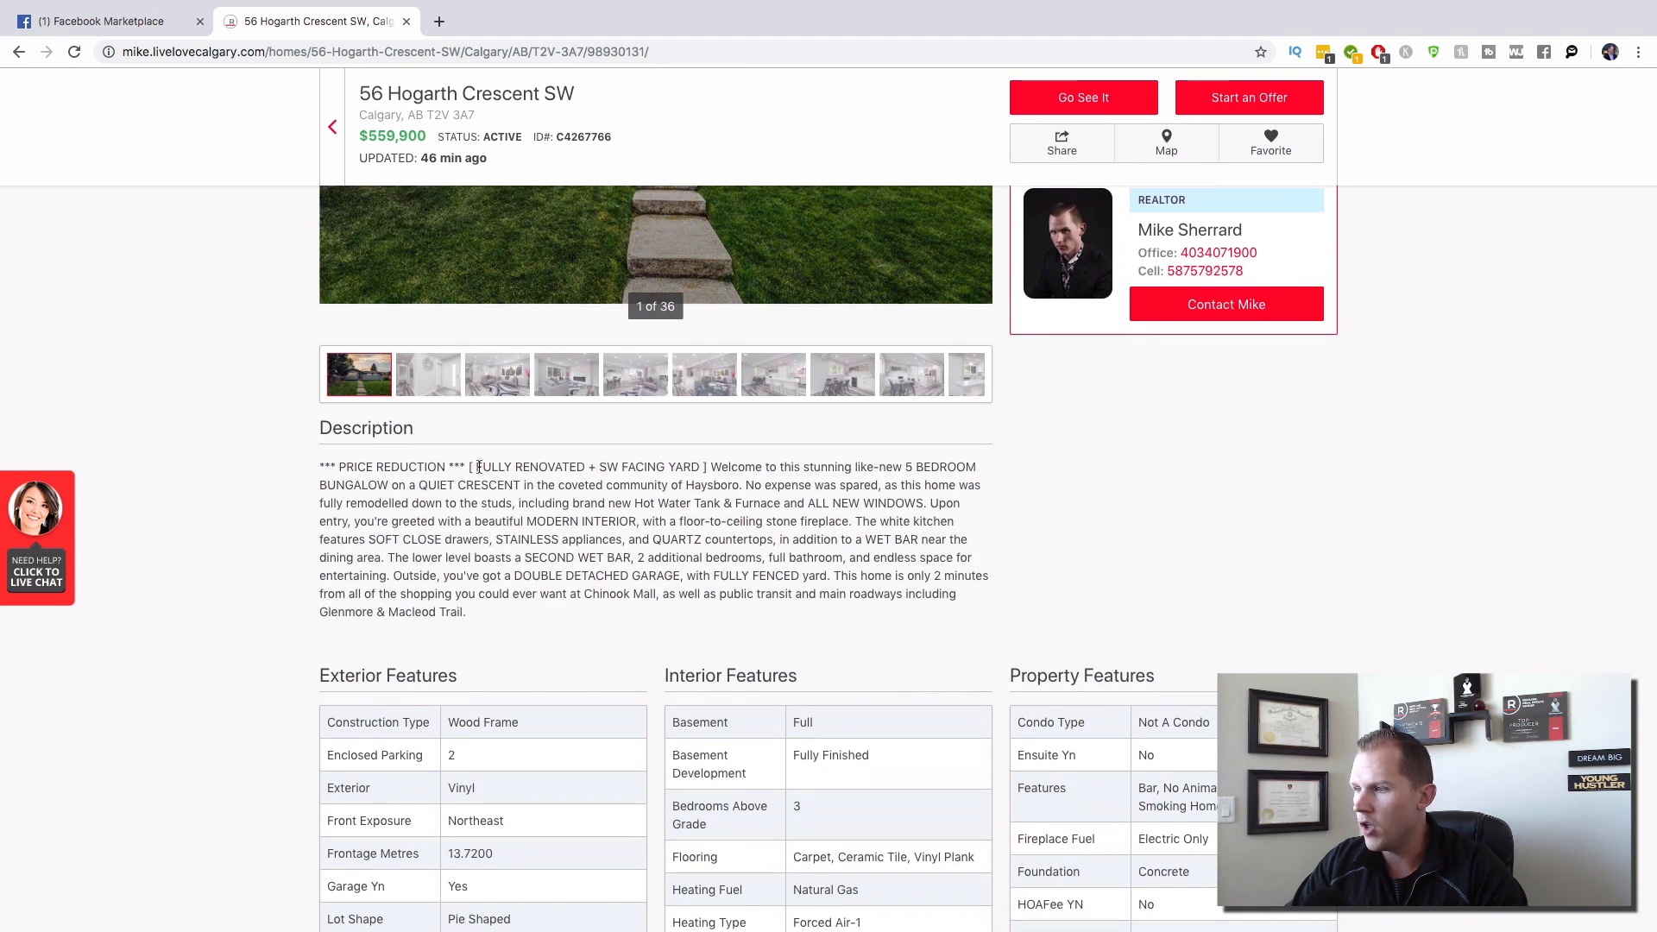
left_click_drag(468, 467, 463, 609)
key("super+c")
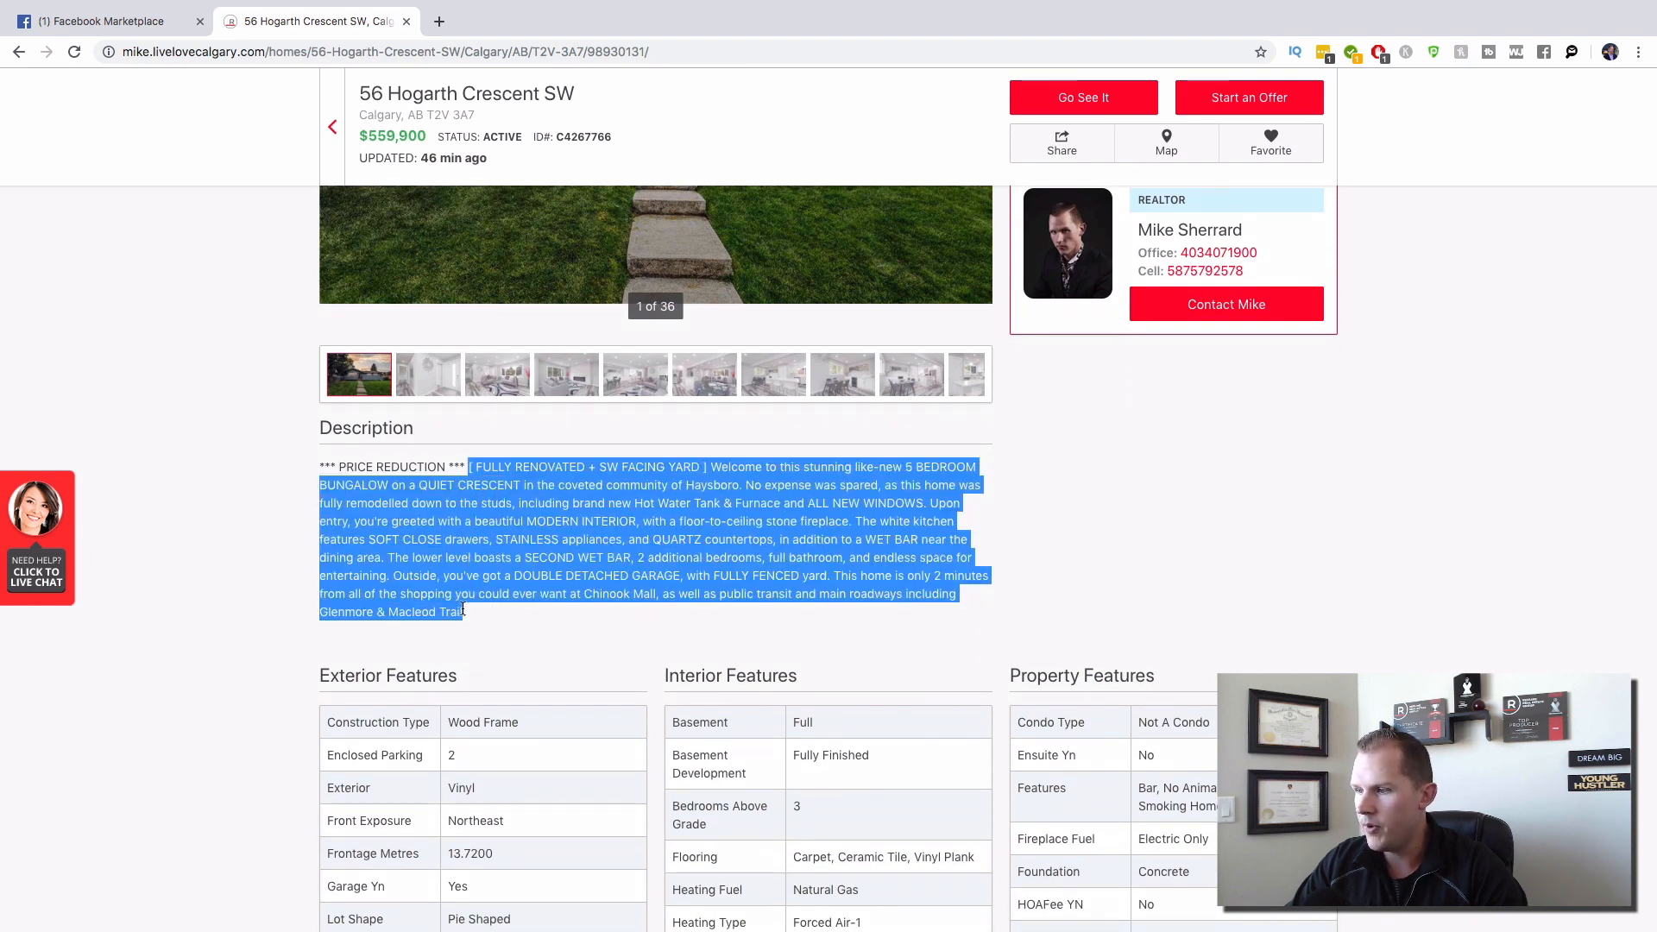
left_click(143, 31)
left_click(664, 516)
Step: Paste the house description and delete everything from 'No expense was spared' onward
key("super+v")
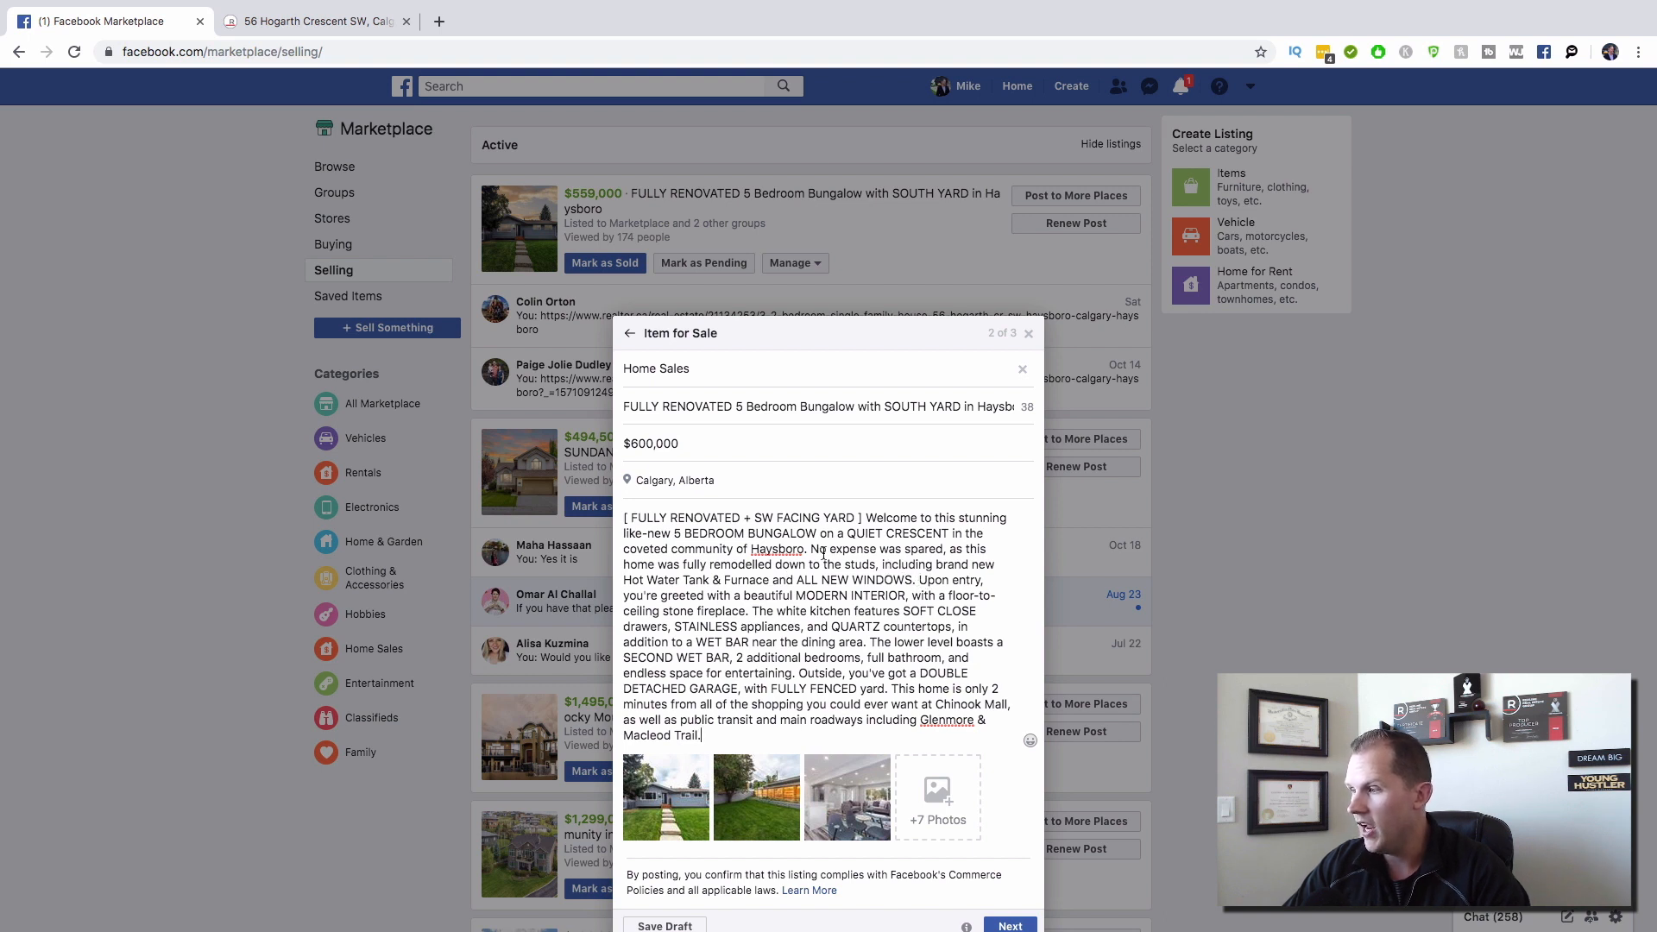
left_click_drag(811, 550, 988, 742)
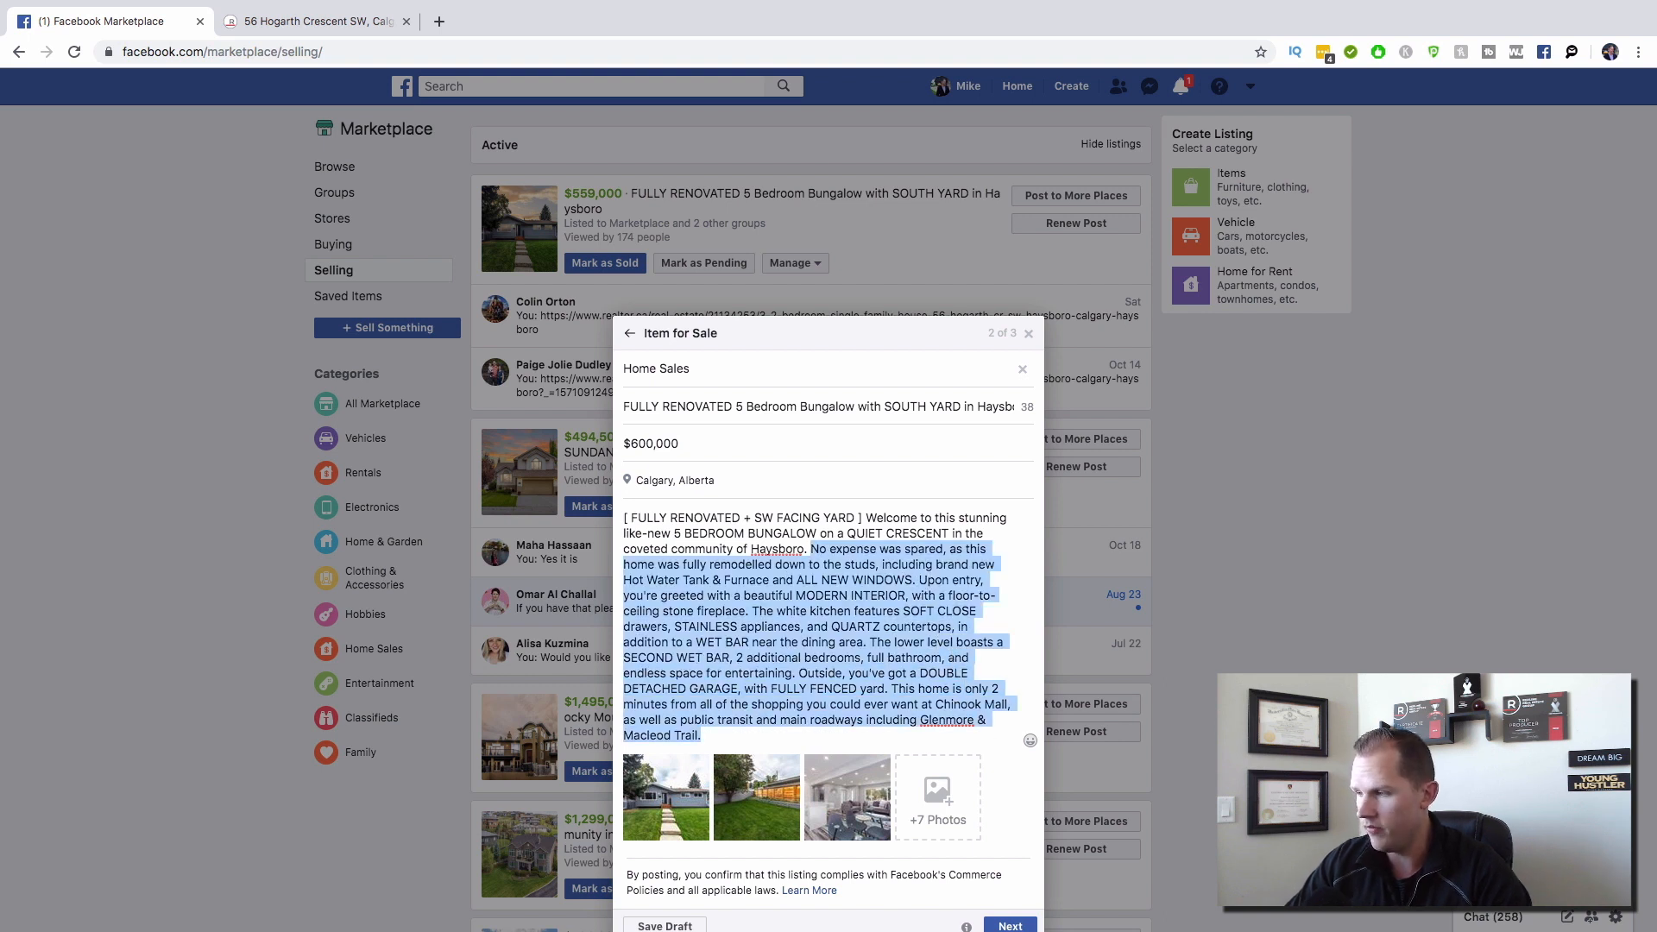
key("BackSpace")
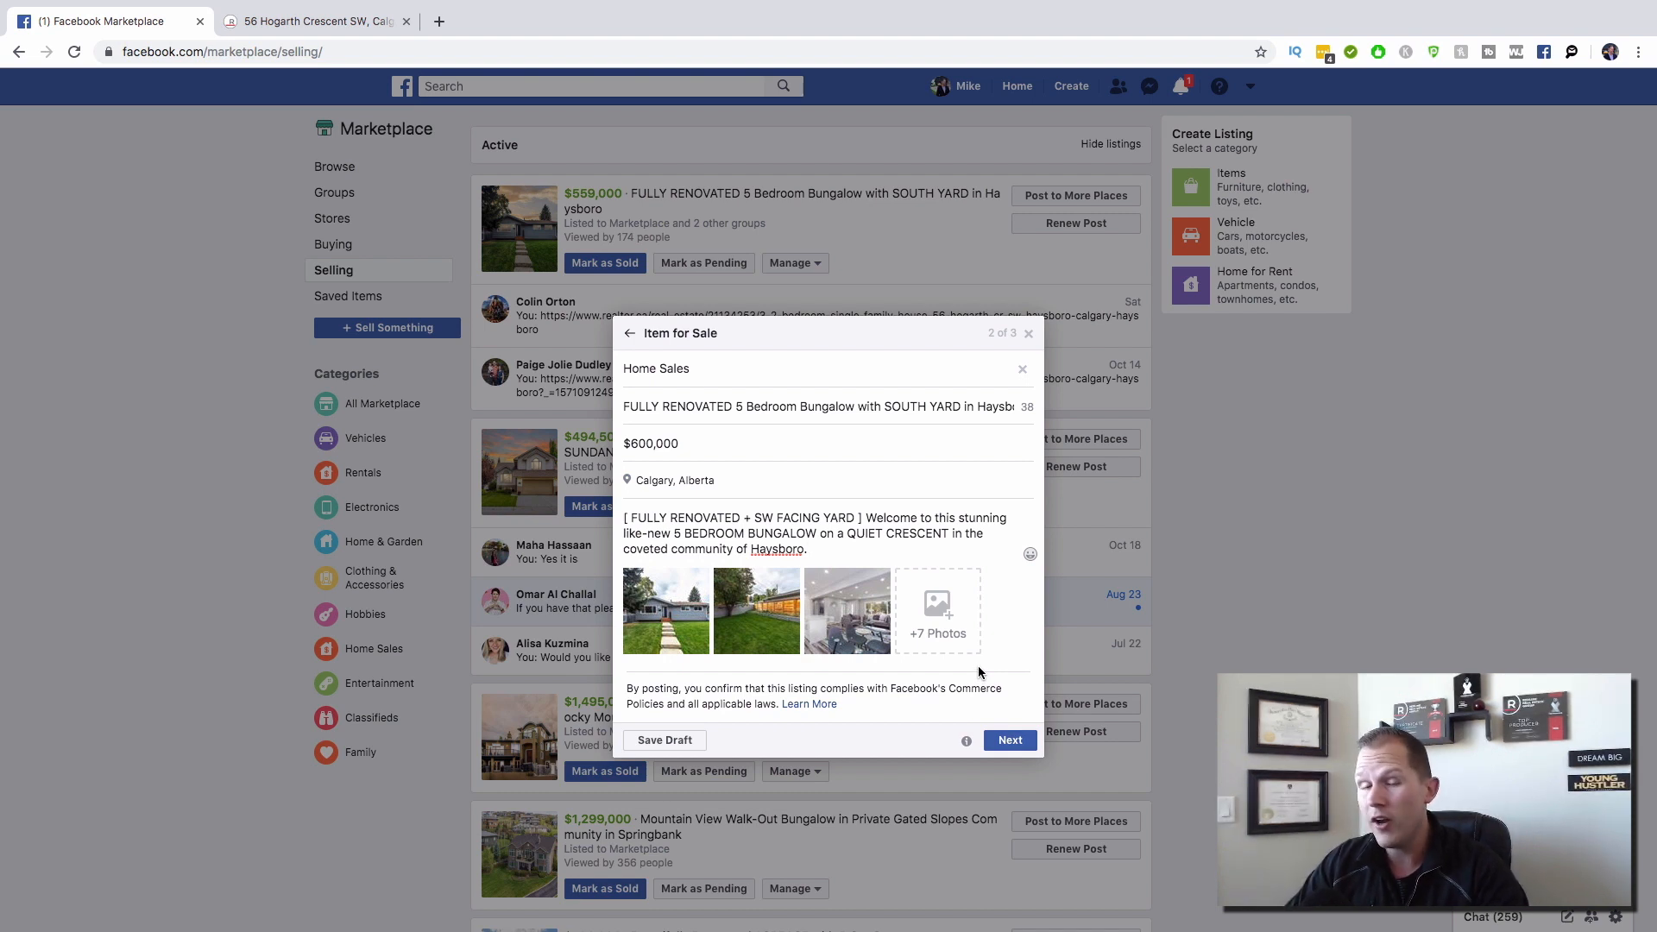
Step: Add 'x bedrooms', 'x bathrooms' and 'x sqft' lines plus a closing invitation to message for more information
key("Return")
key("Return")
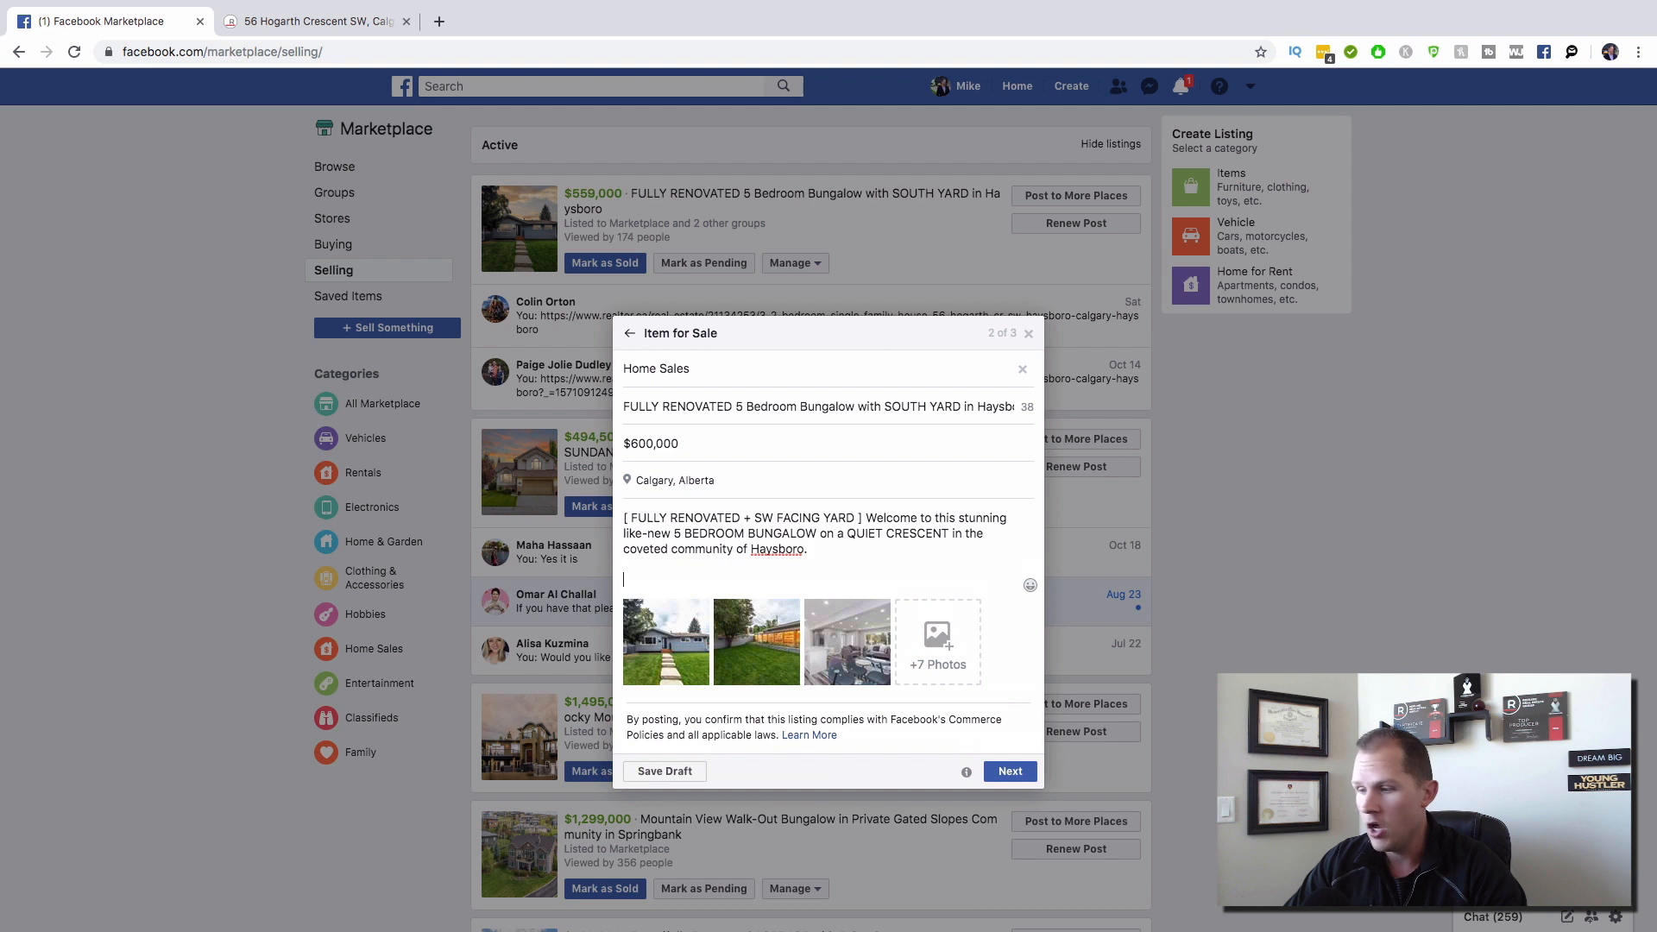
type("x bed")
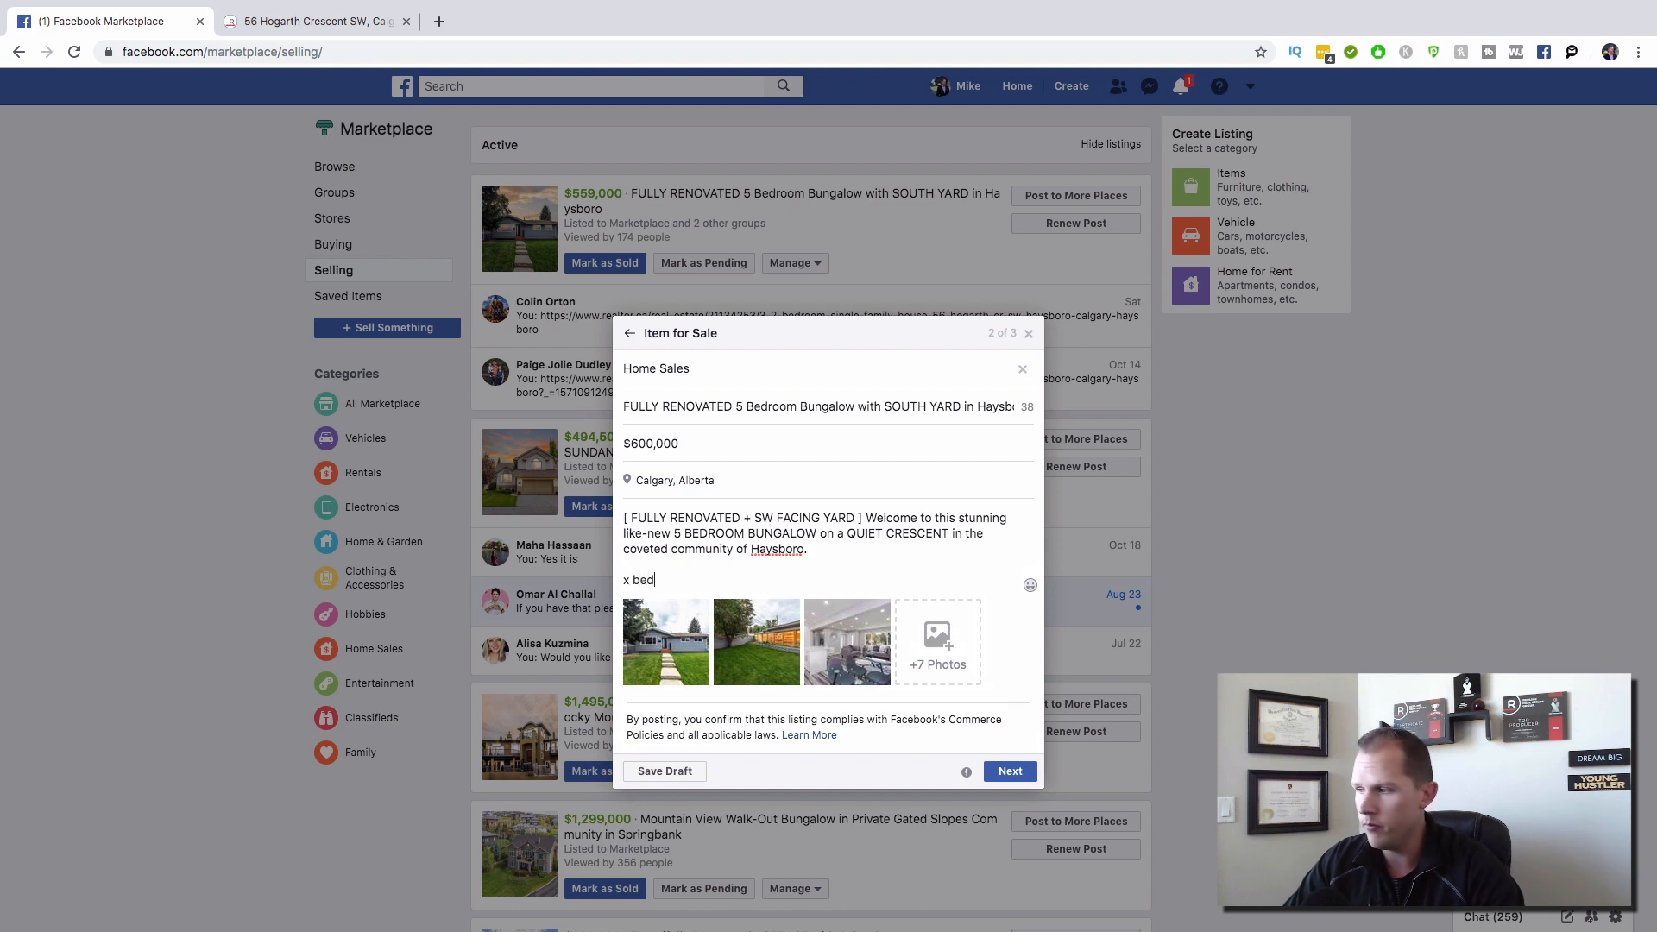
type("rooms")
key("Return")
type("x")
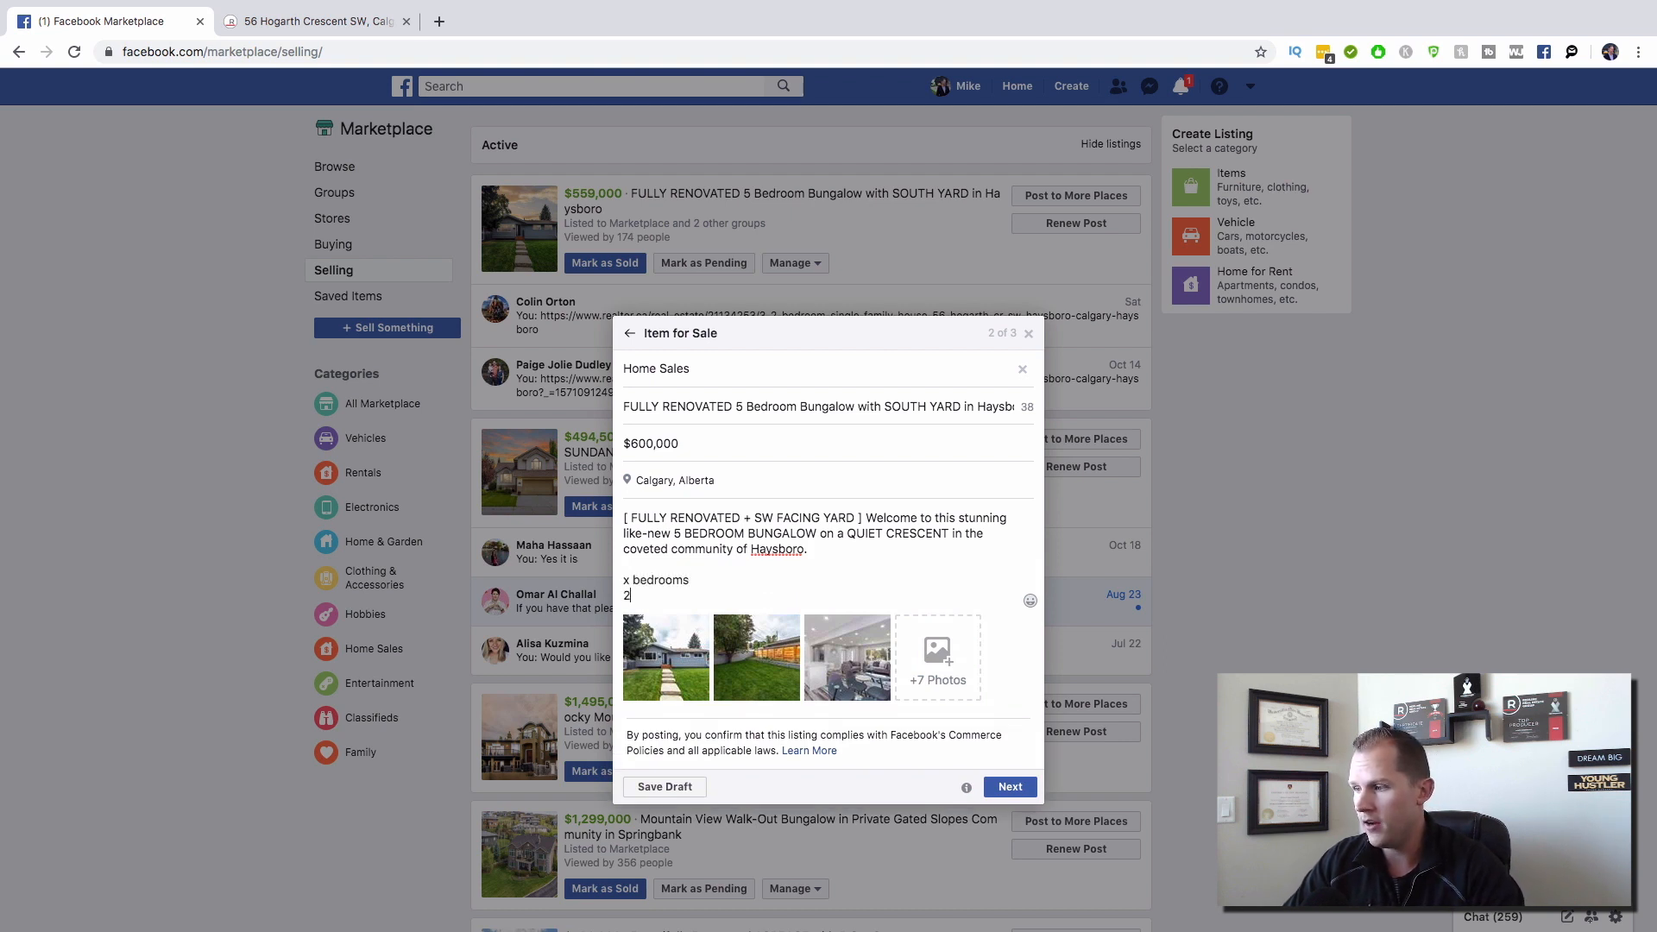
type(" bathrooms")
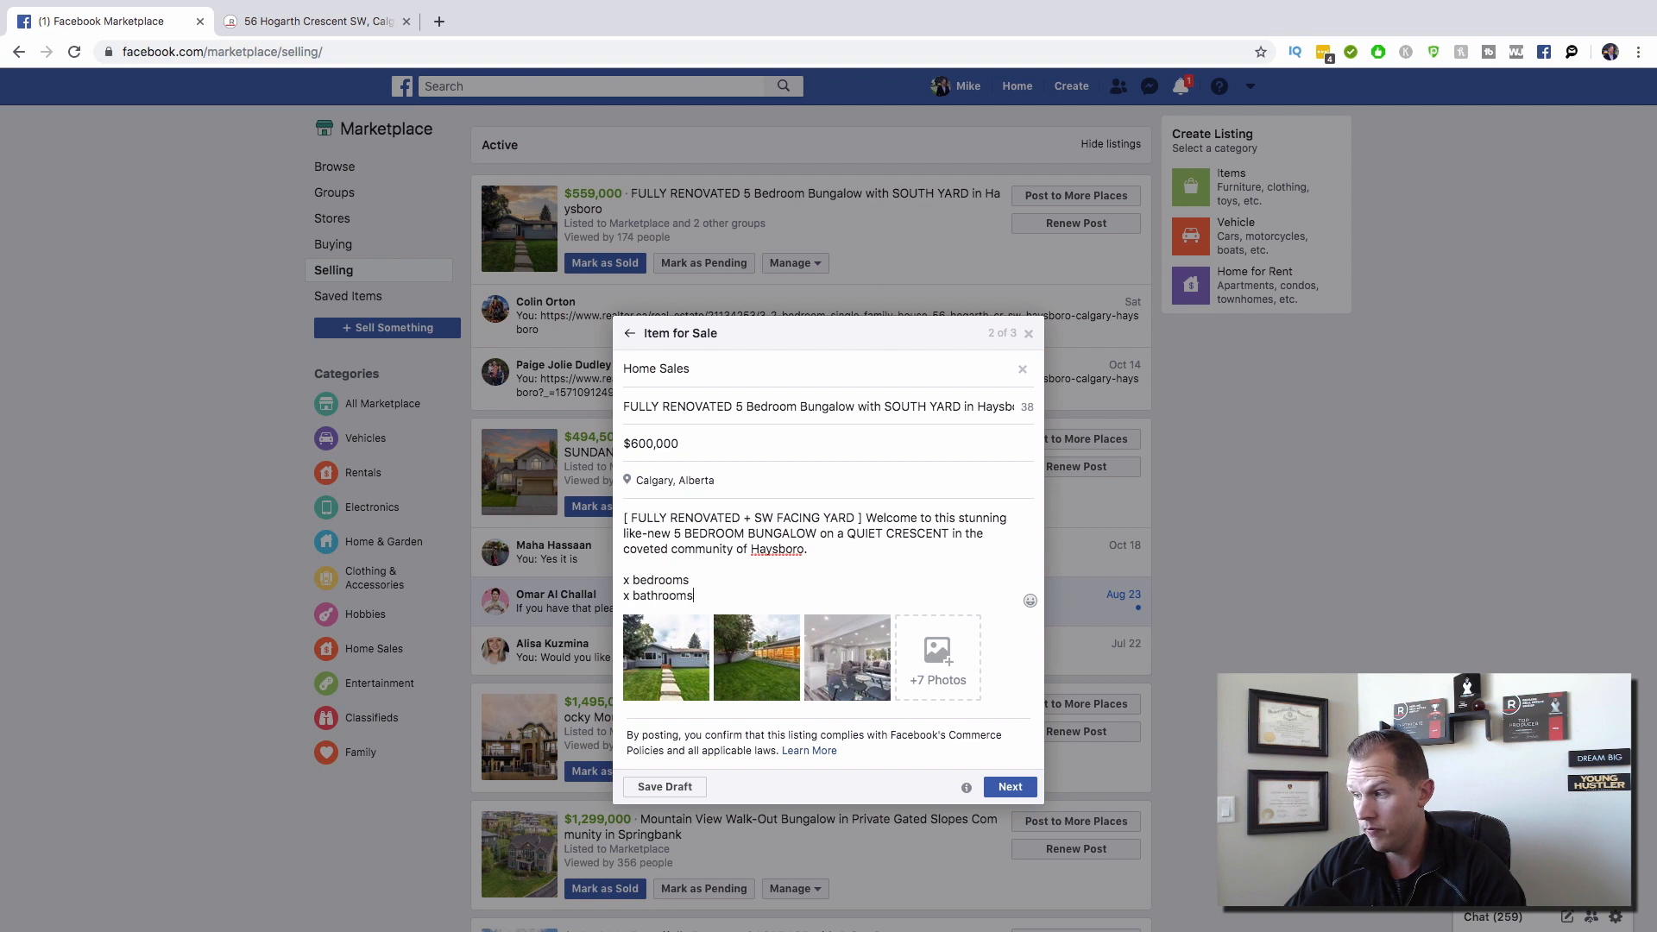
key("Return")
type("x sqf")
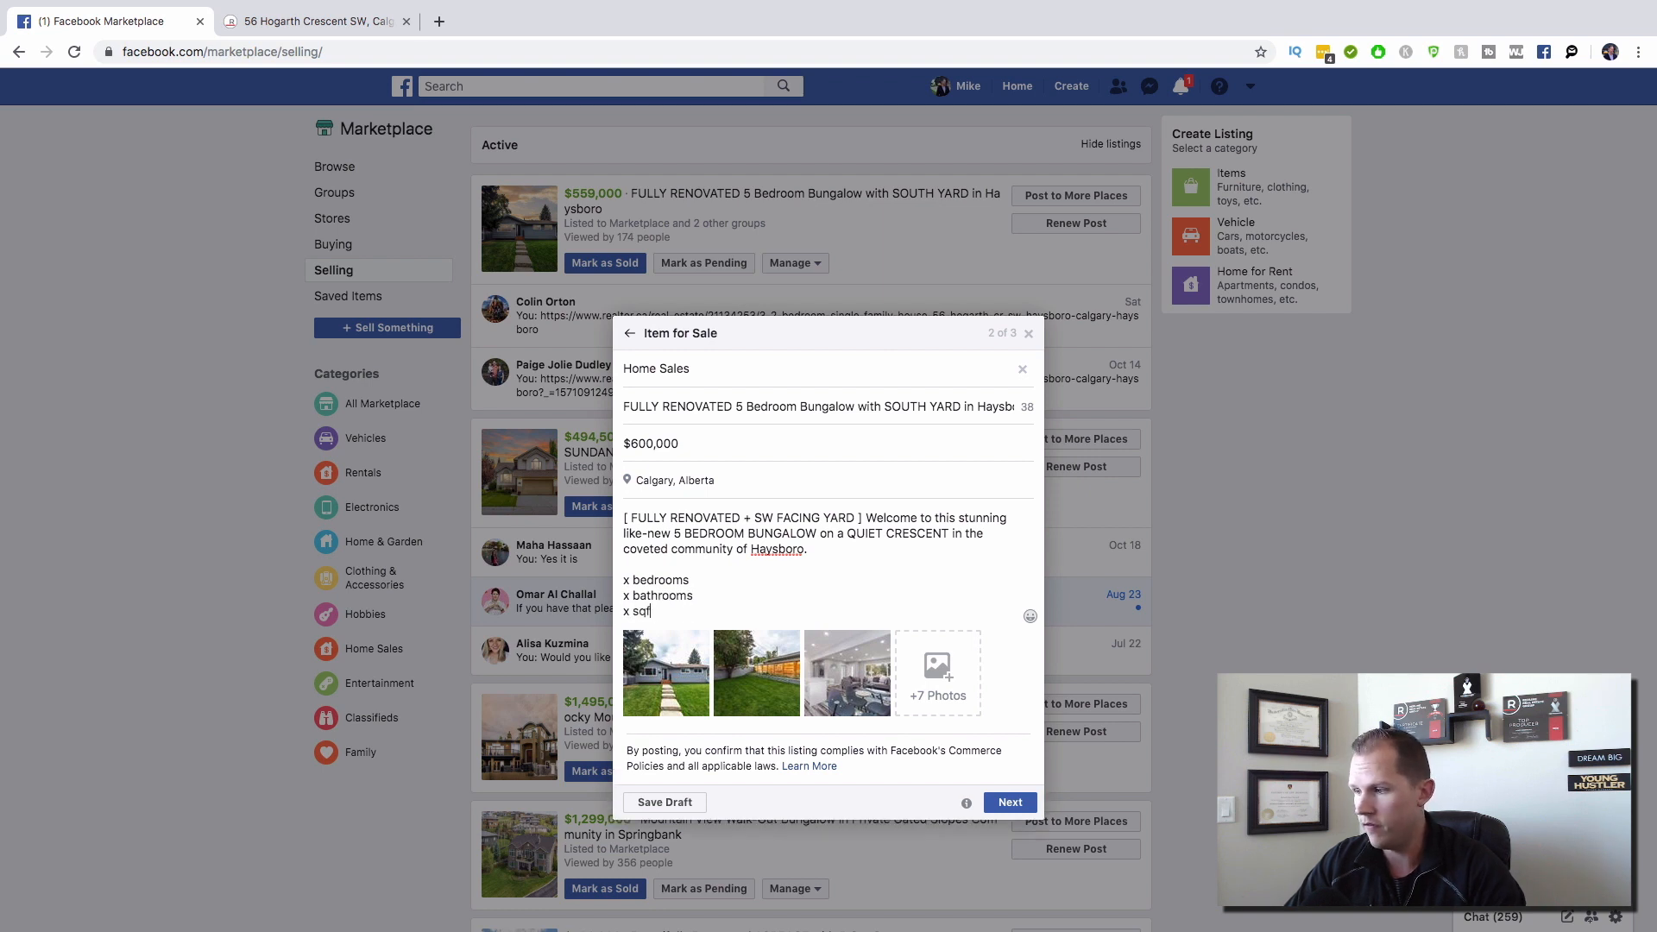
type("t")
key("Return")
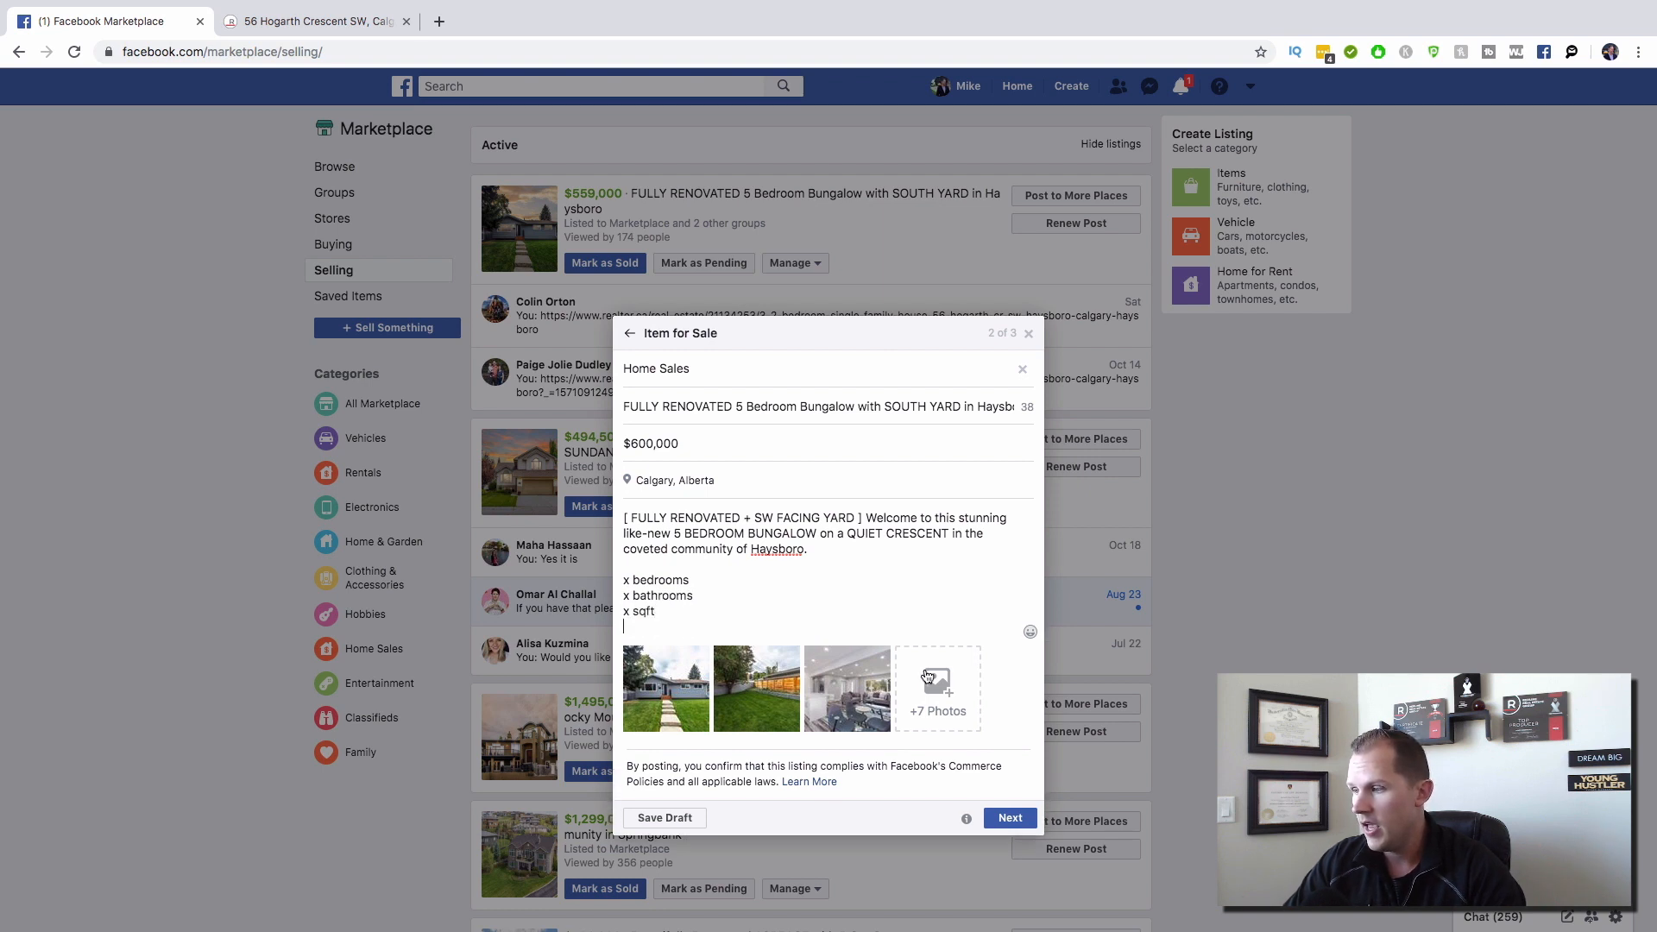
key("Return")
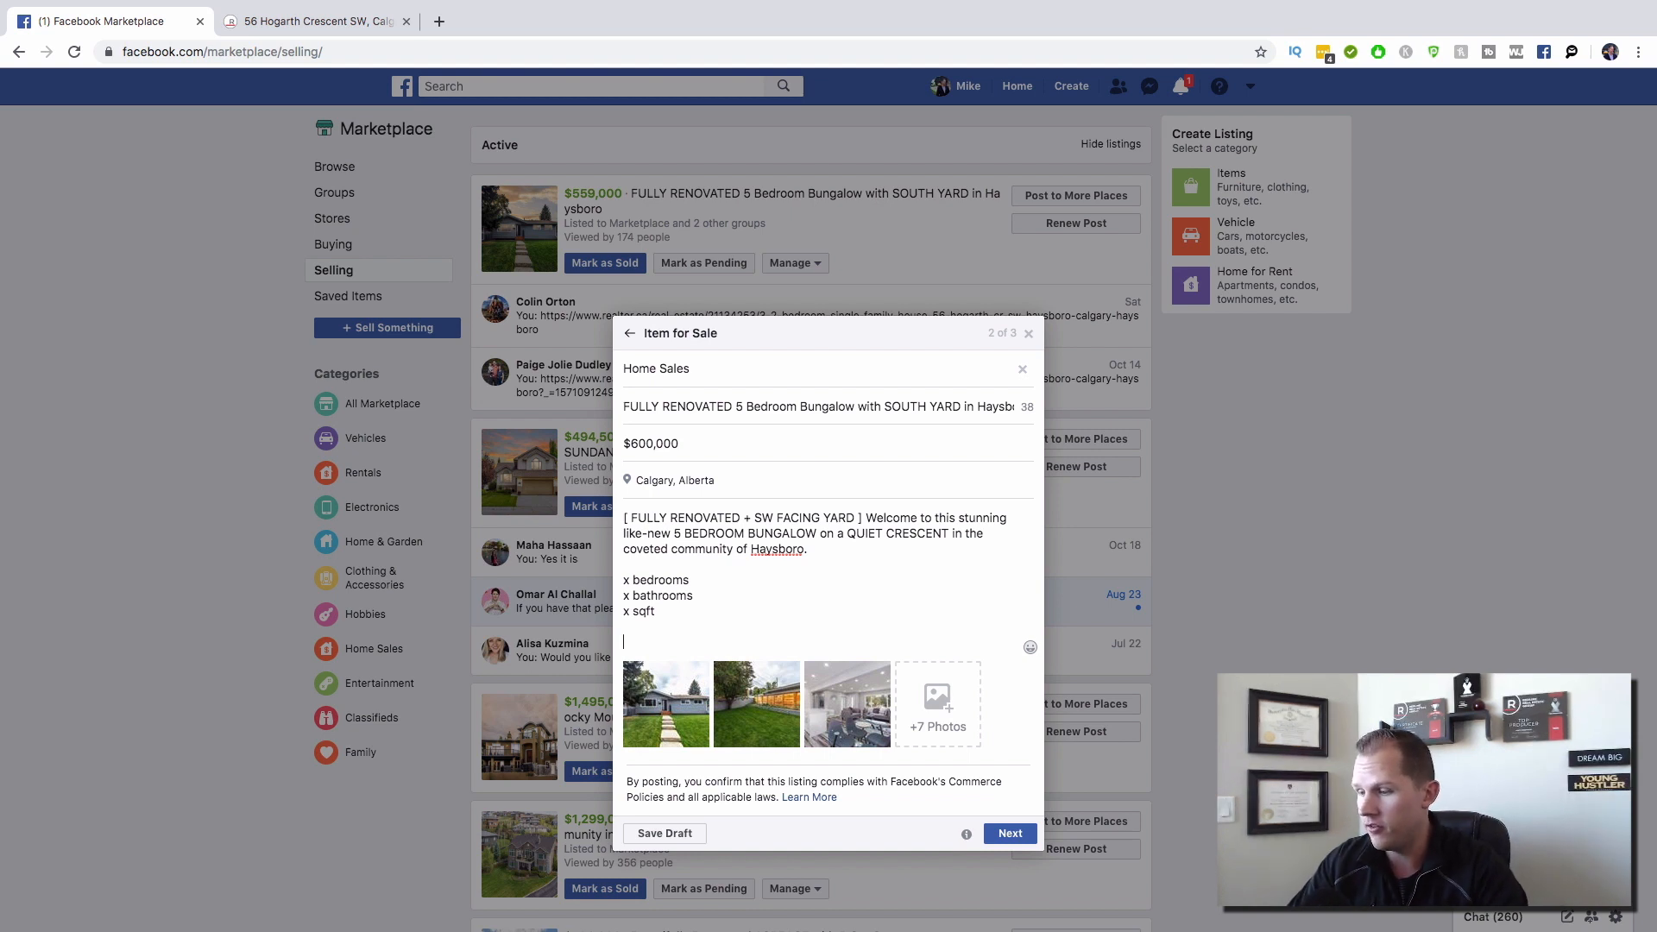
type("If you'd like")
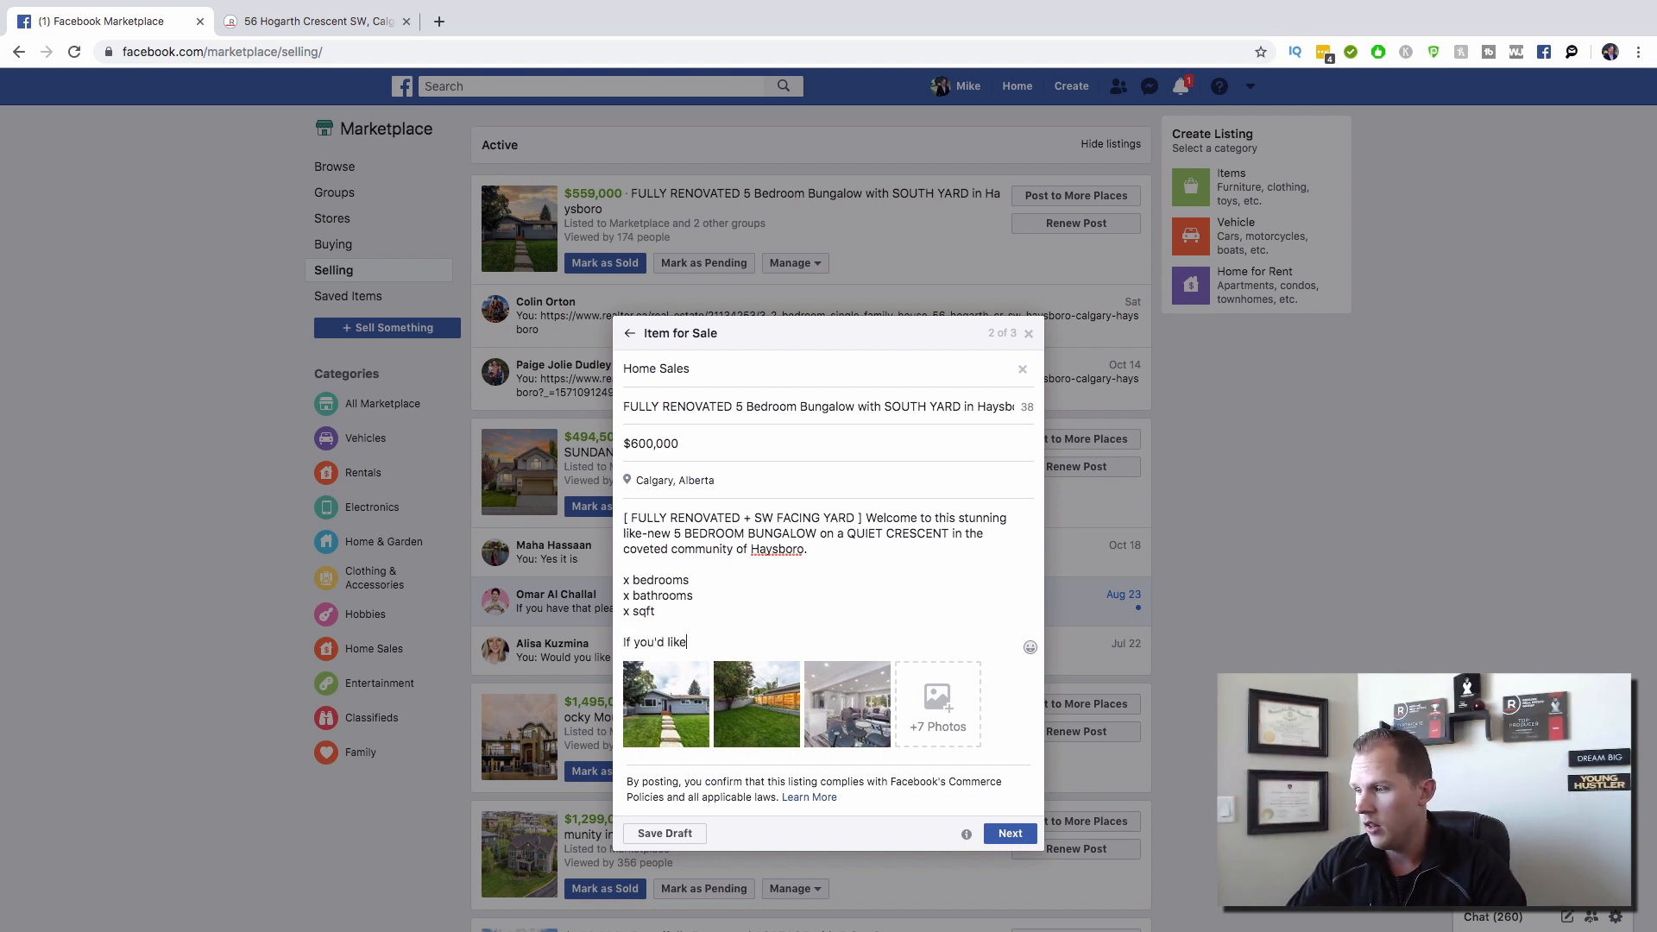
type(" to know more informat")
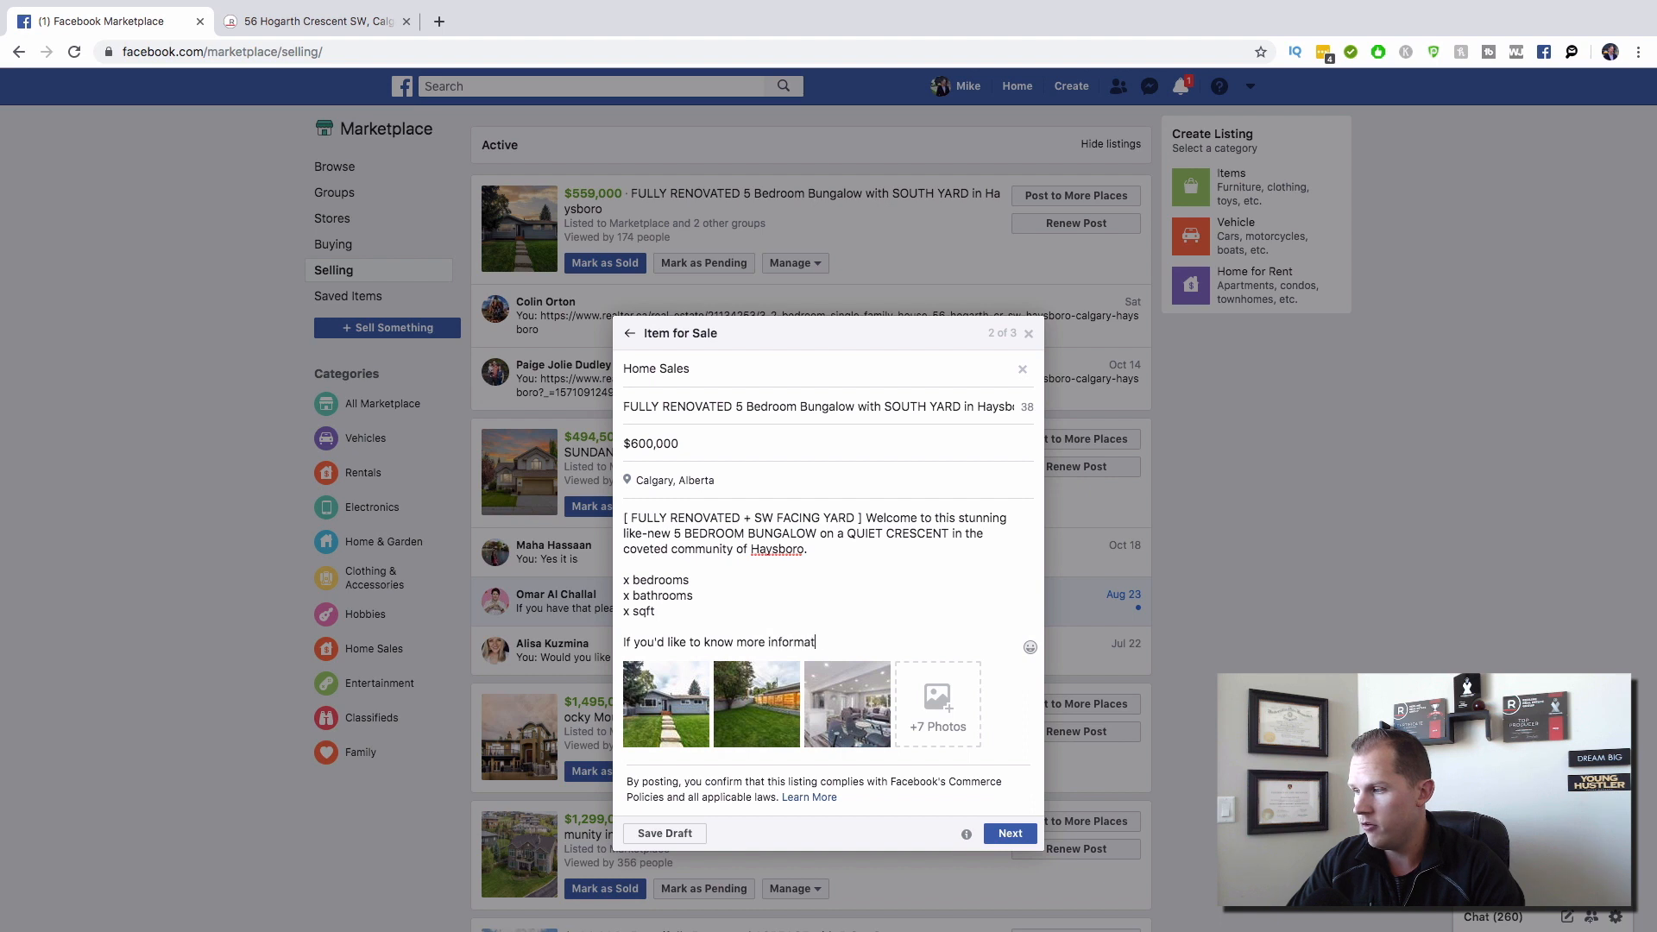
type("ion about this beaut")
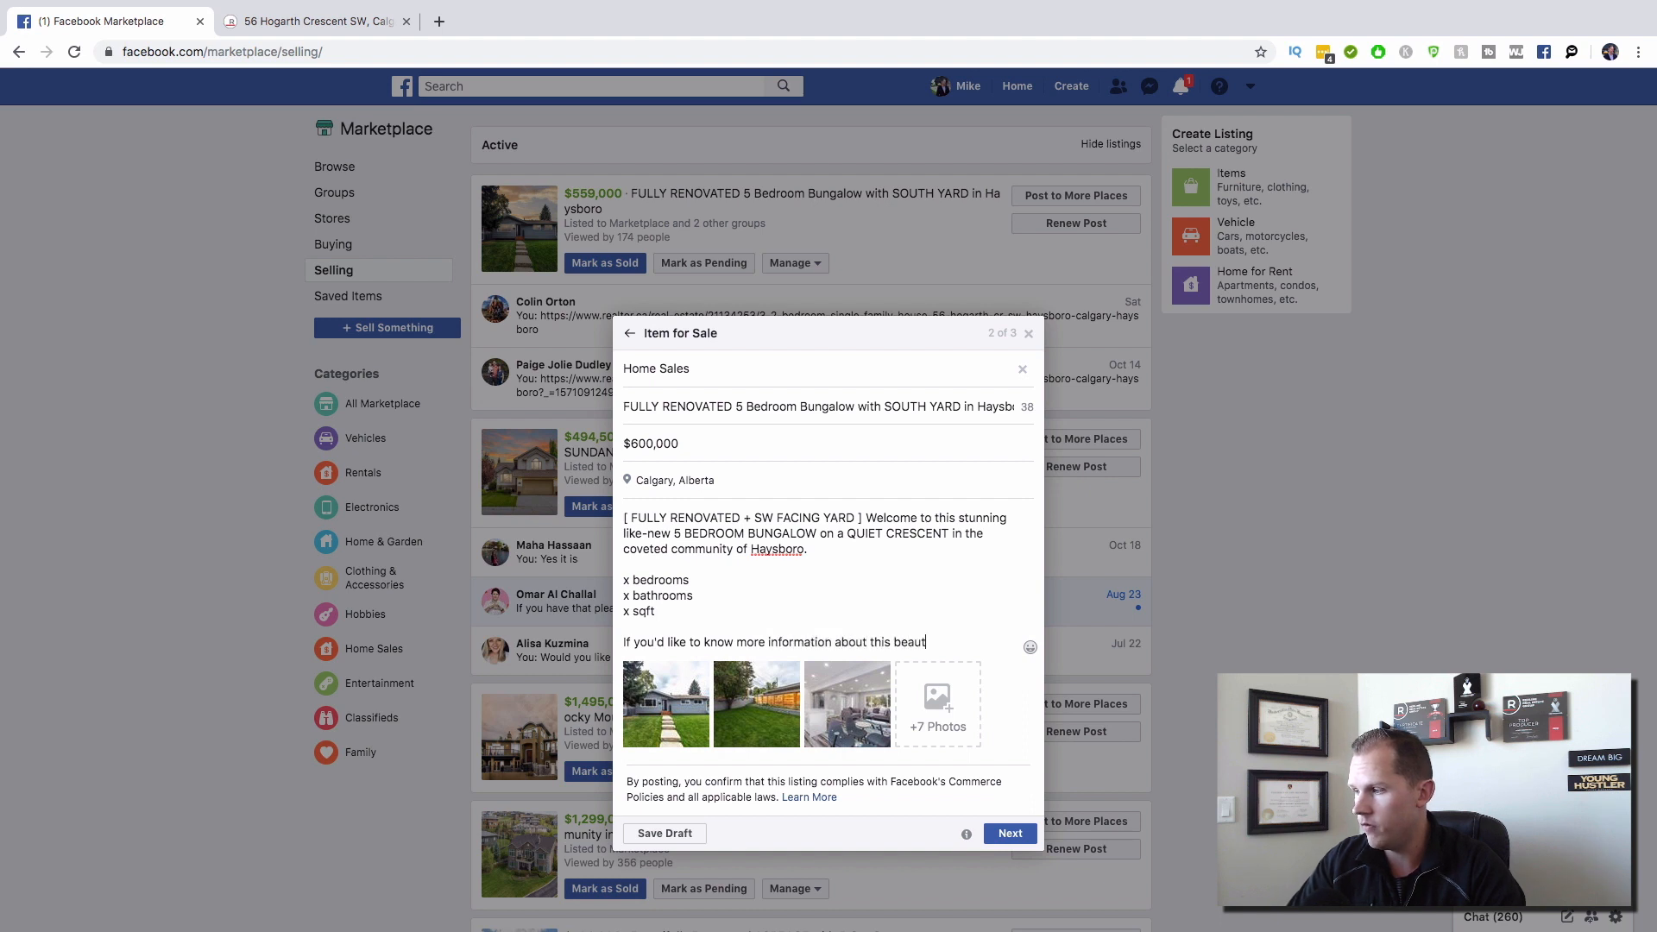
type("iful property.")
type("ple")
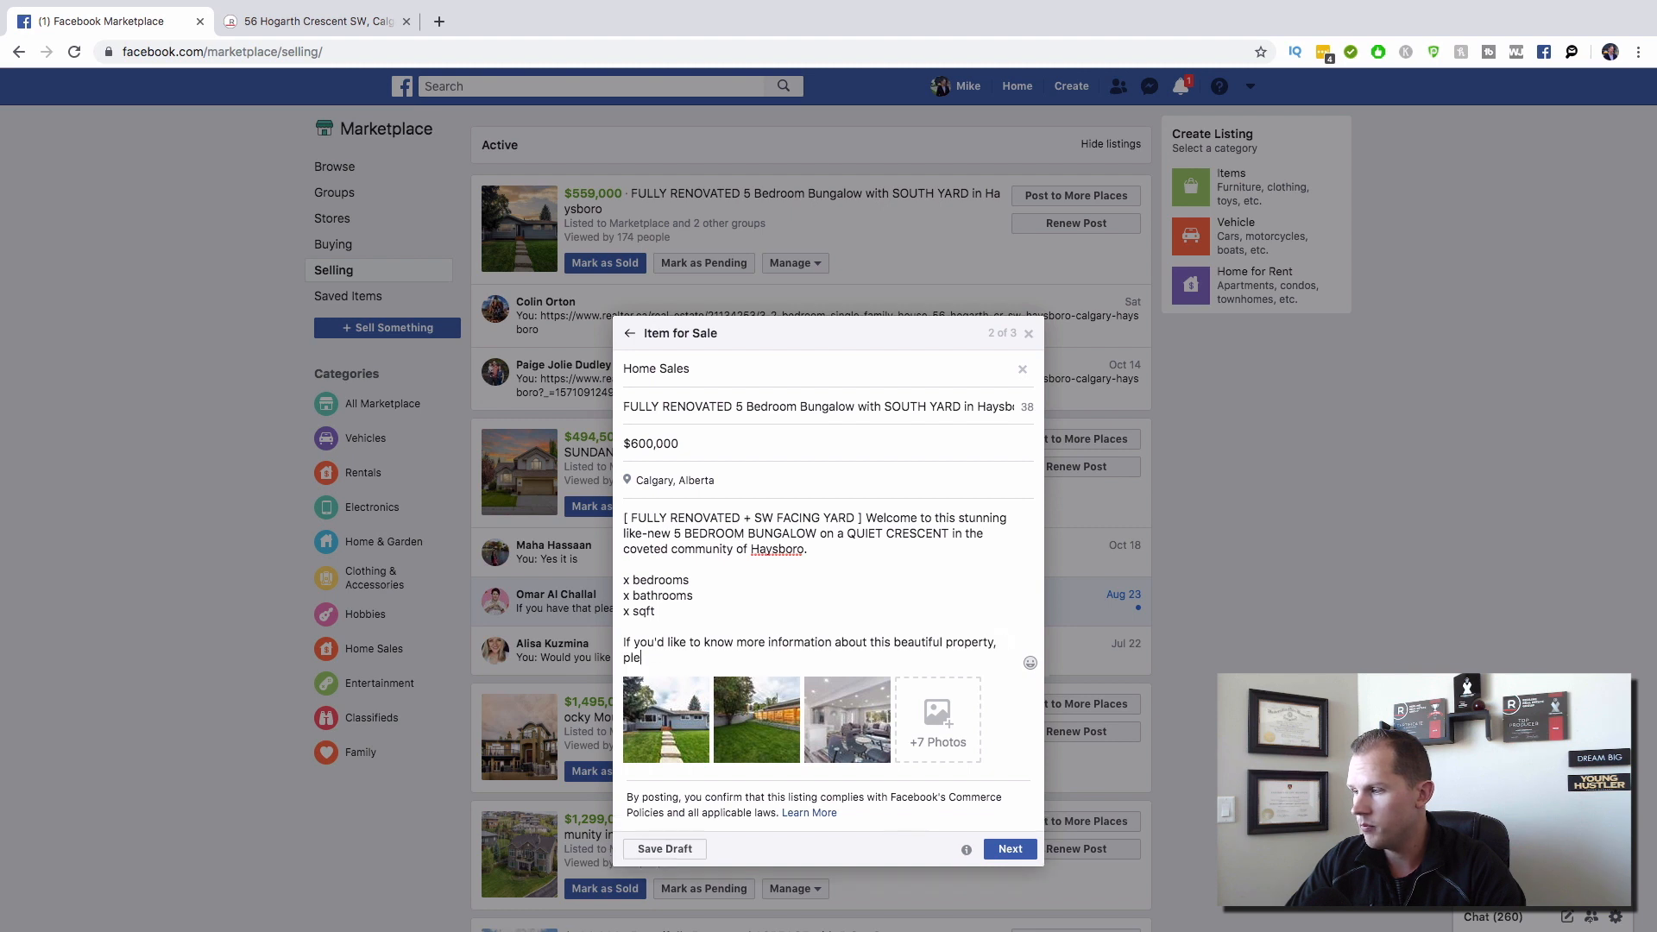
type("ase send me a mess")
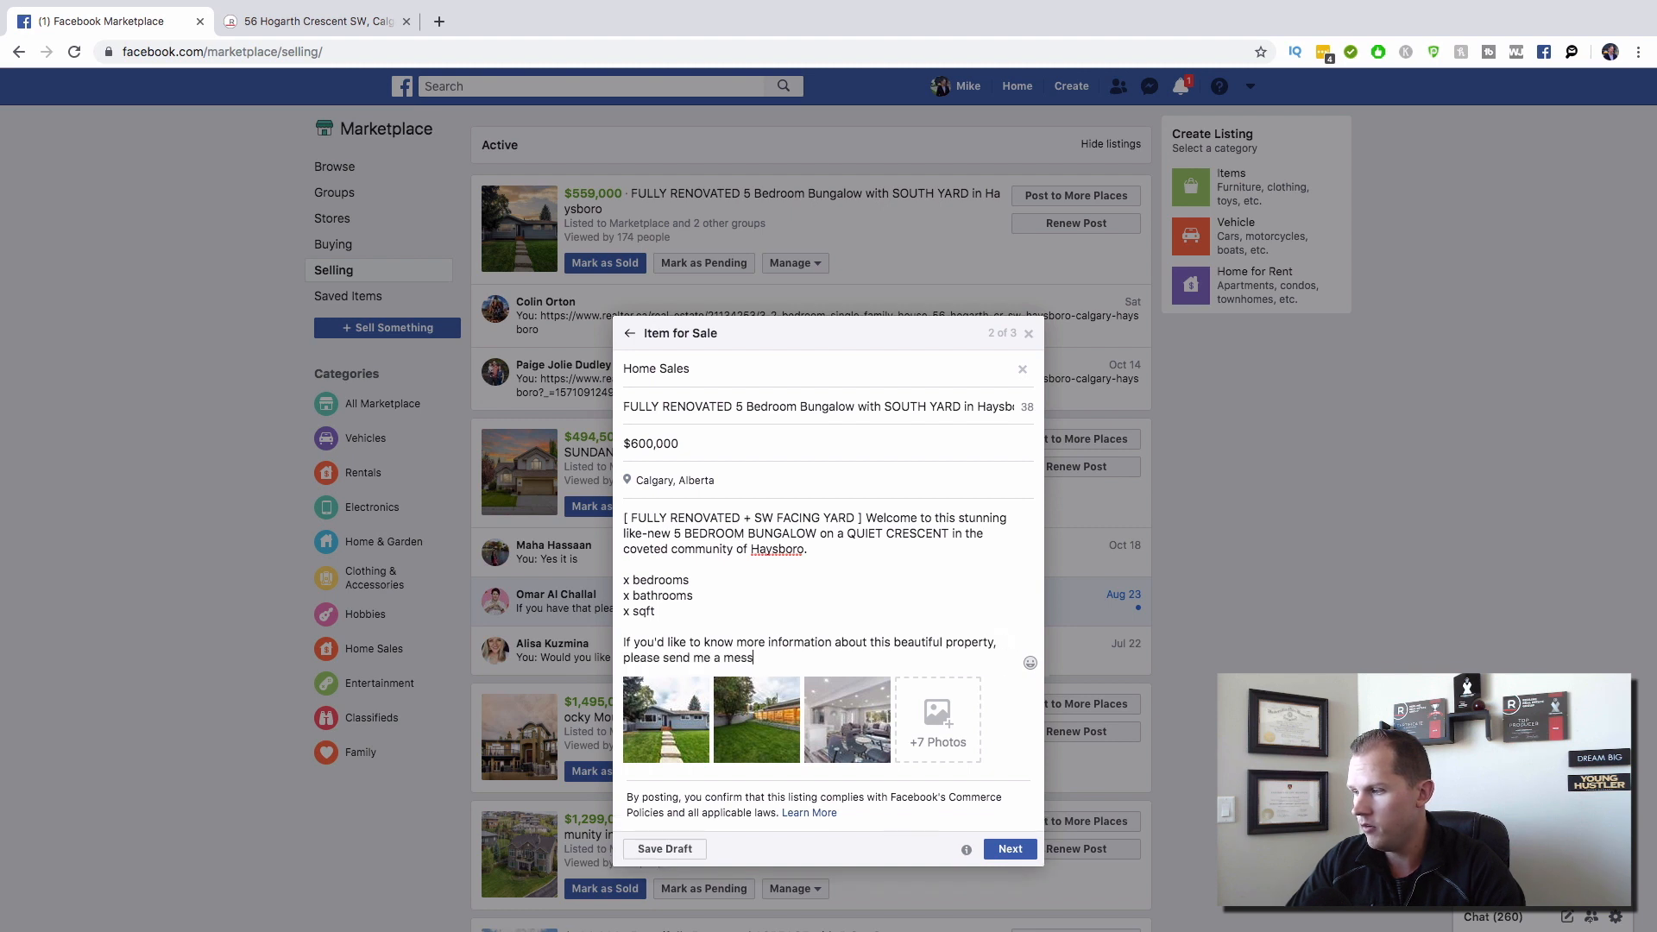
type("age or email me a")
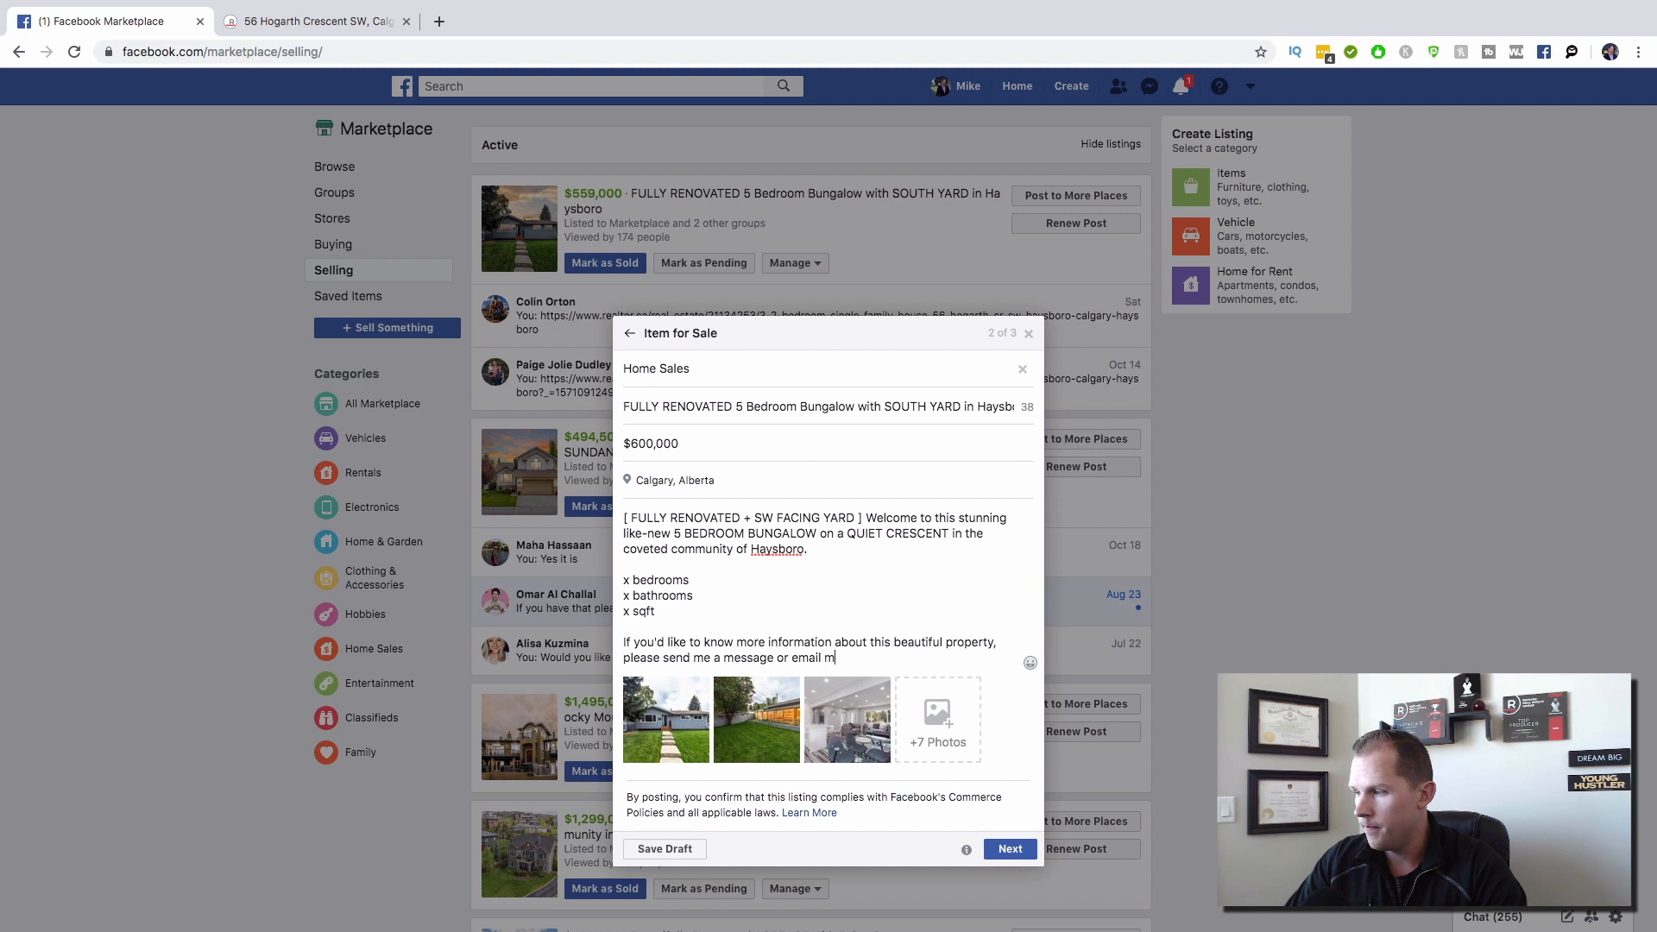
key("BackSpace")
key("BackSpace")
key("BackSpace")
key("BackSpace")
key("BackSpace")
key("BackSpace")
key("BackSpace")
key("BackSpace")
key("BackSpace")
key("BackSpace")
key("BackSpace")
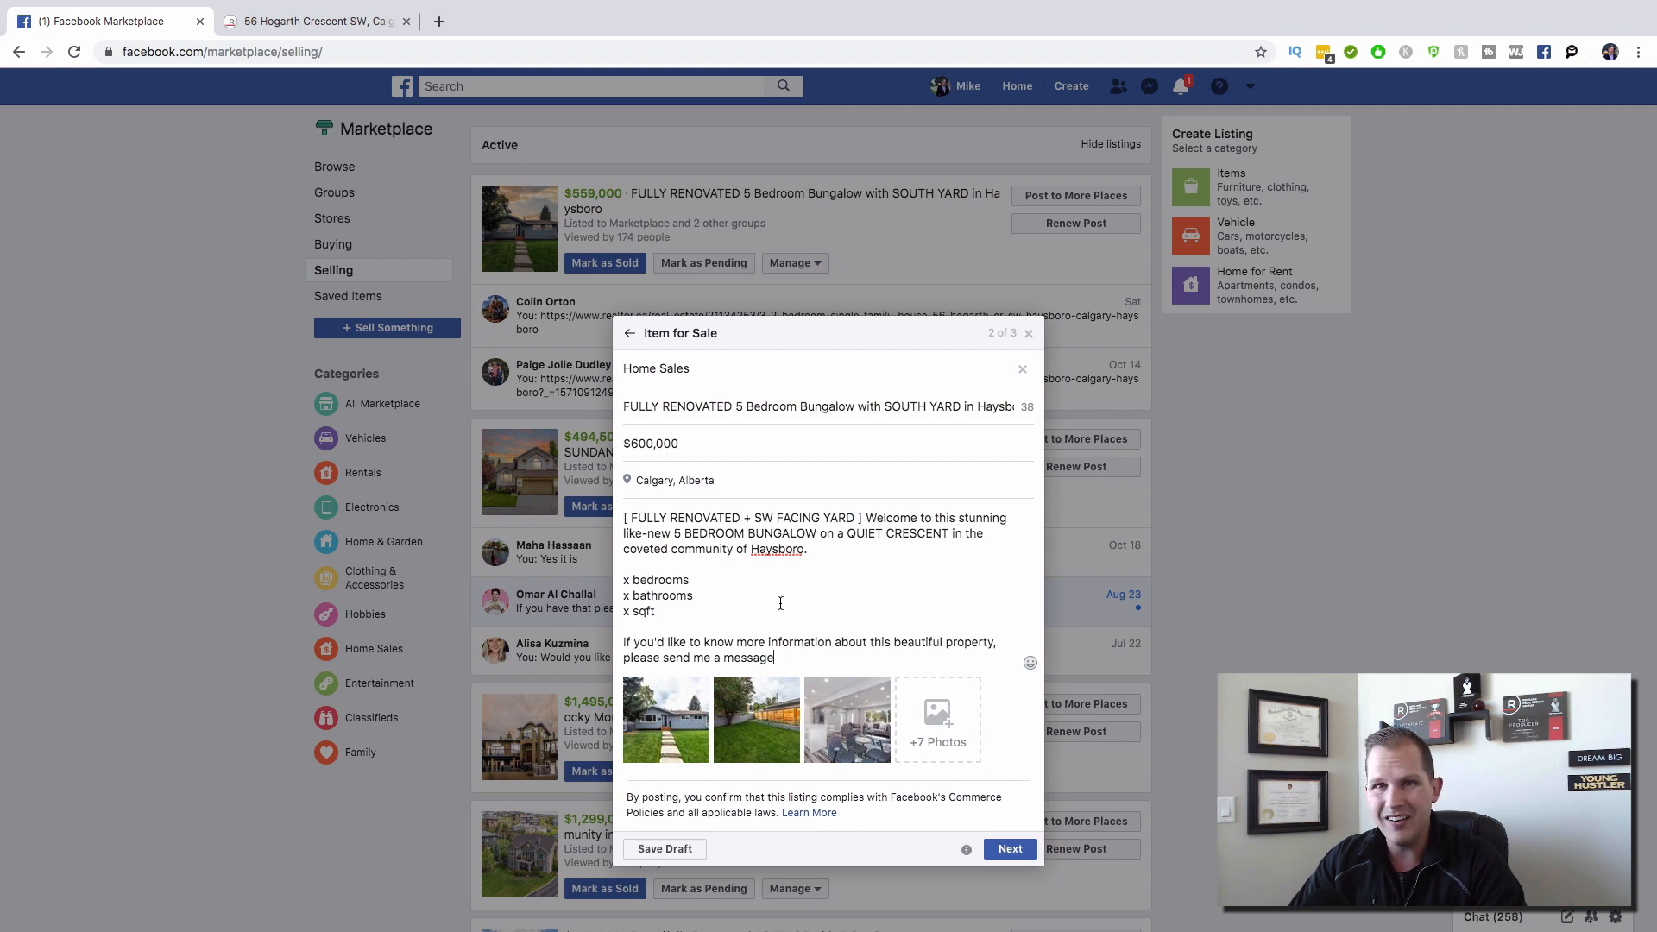
key("Return")
key("Return")
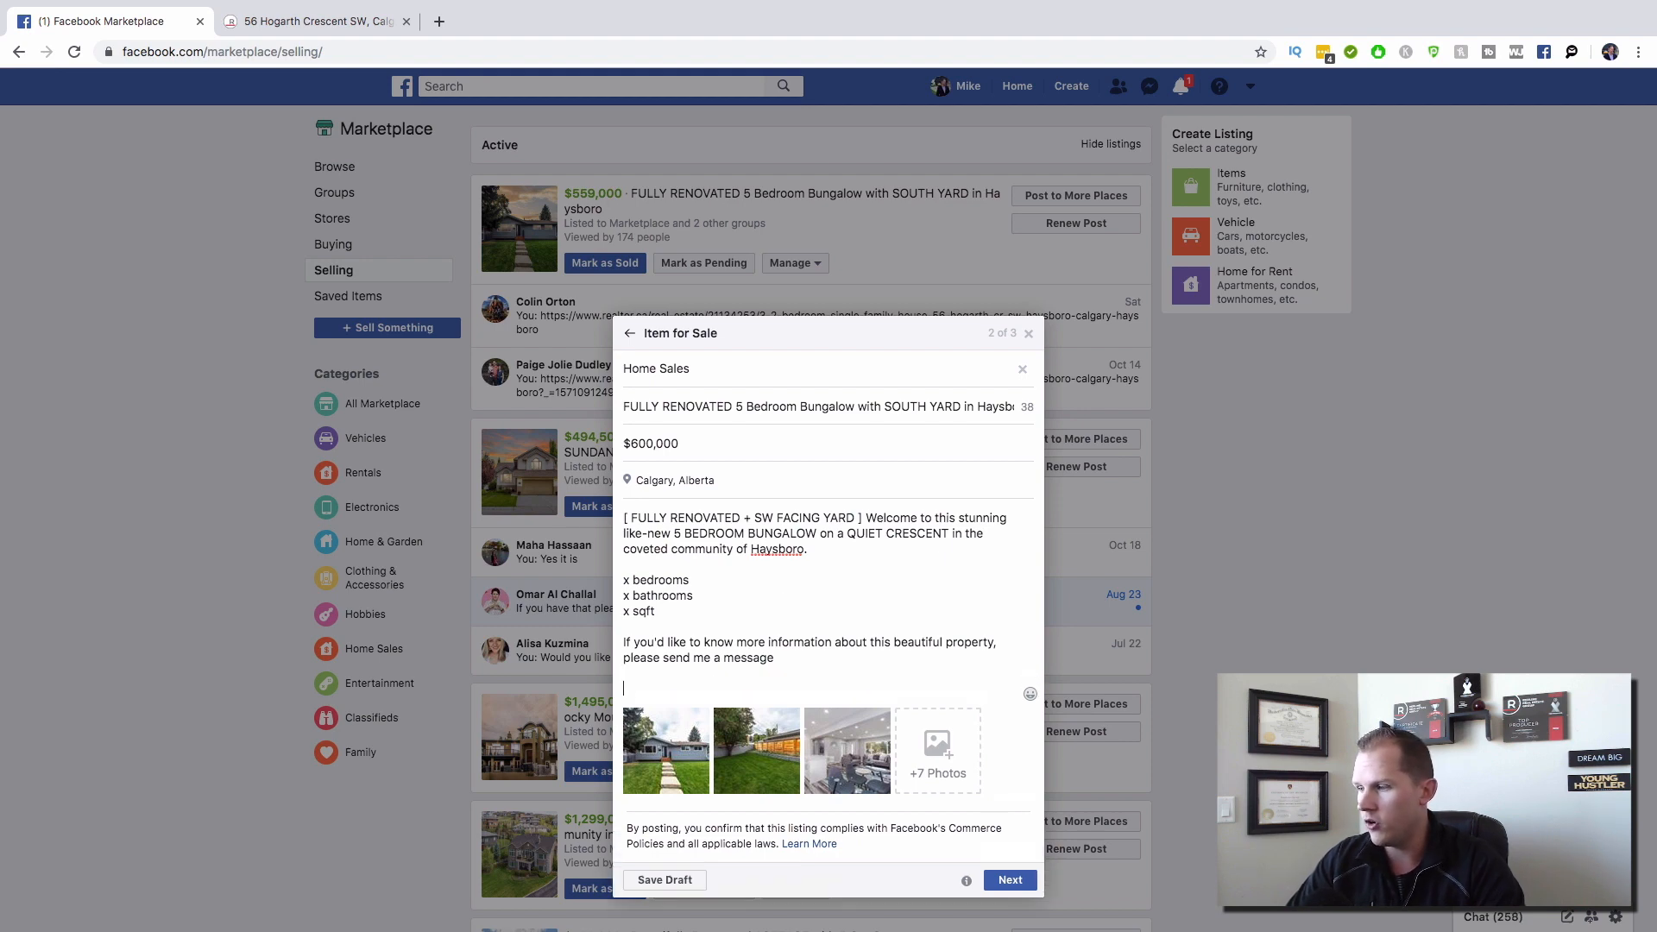
Step: Add a phone-emoji line with the contact number and a laptop-emoji line with the email address
key("ctrl+super+space")
left_click(665, 653)
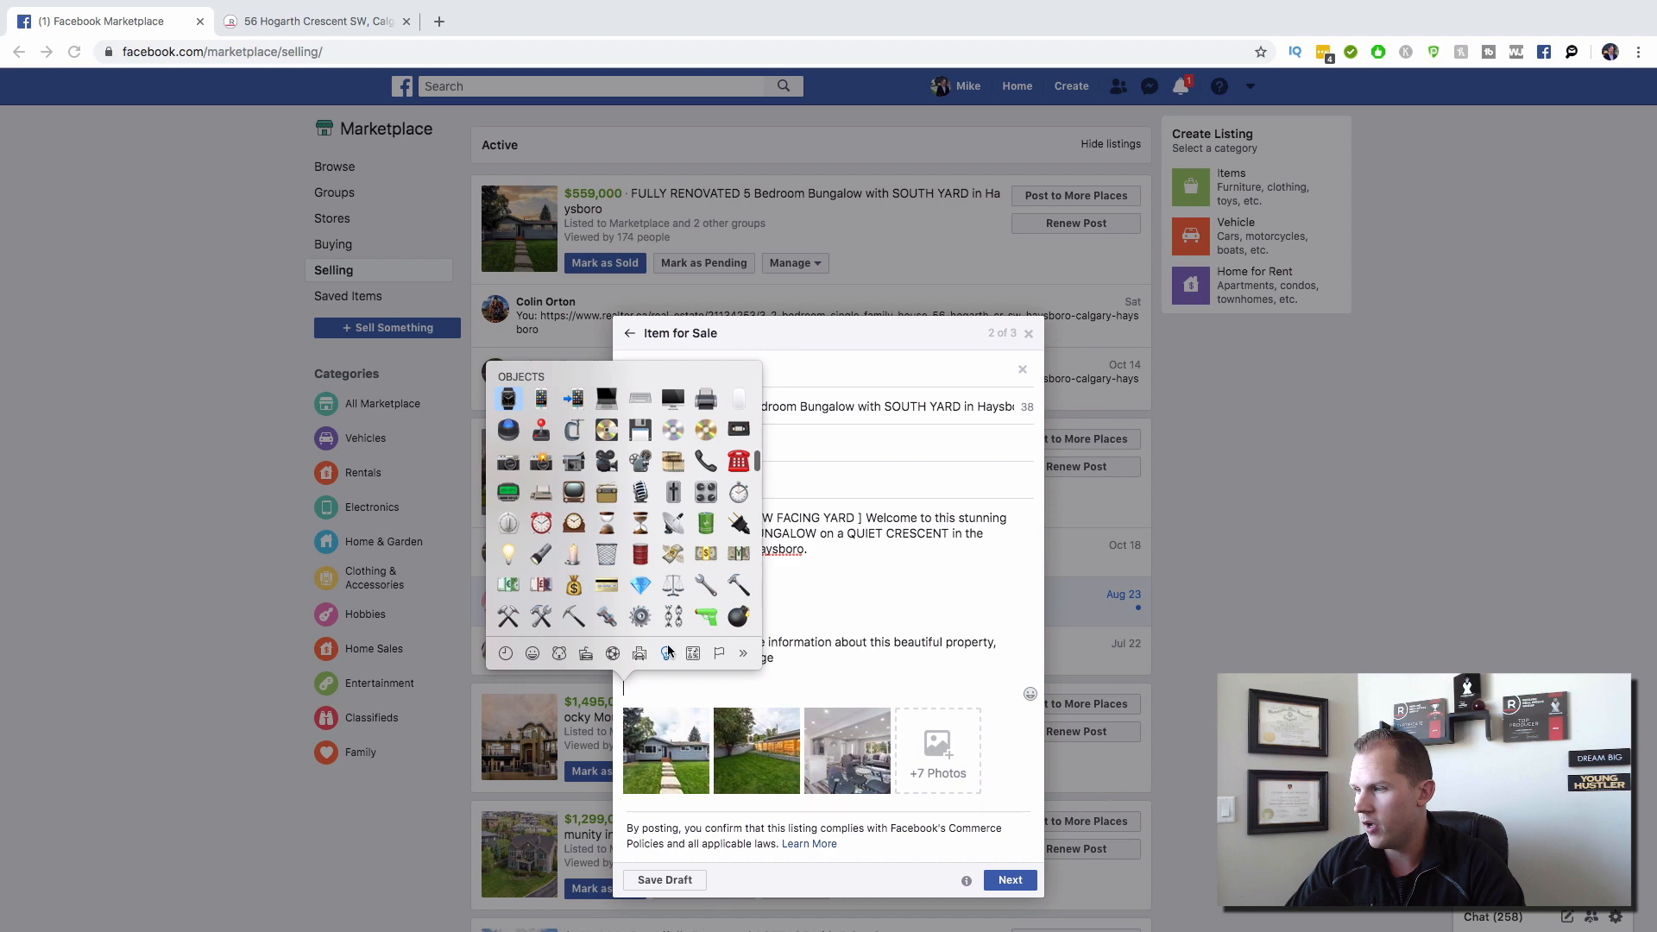
left_click(584, 400)
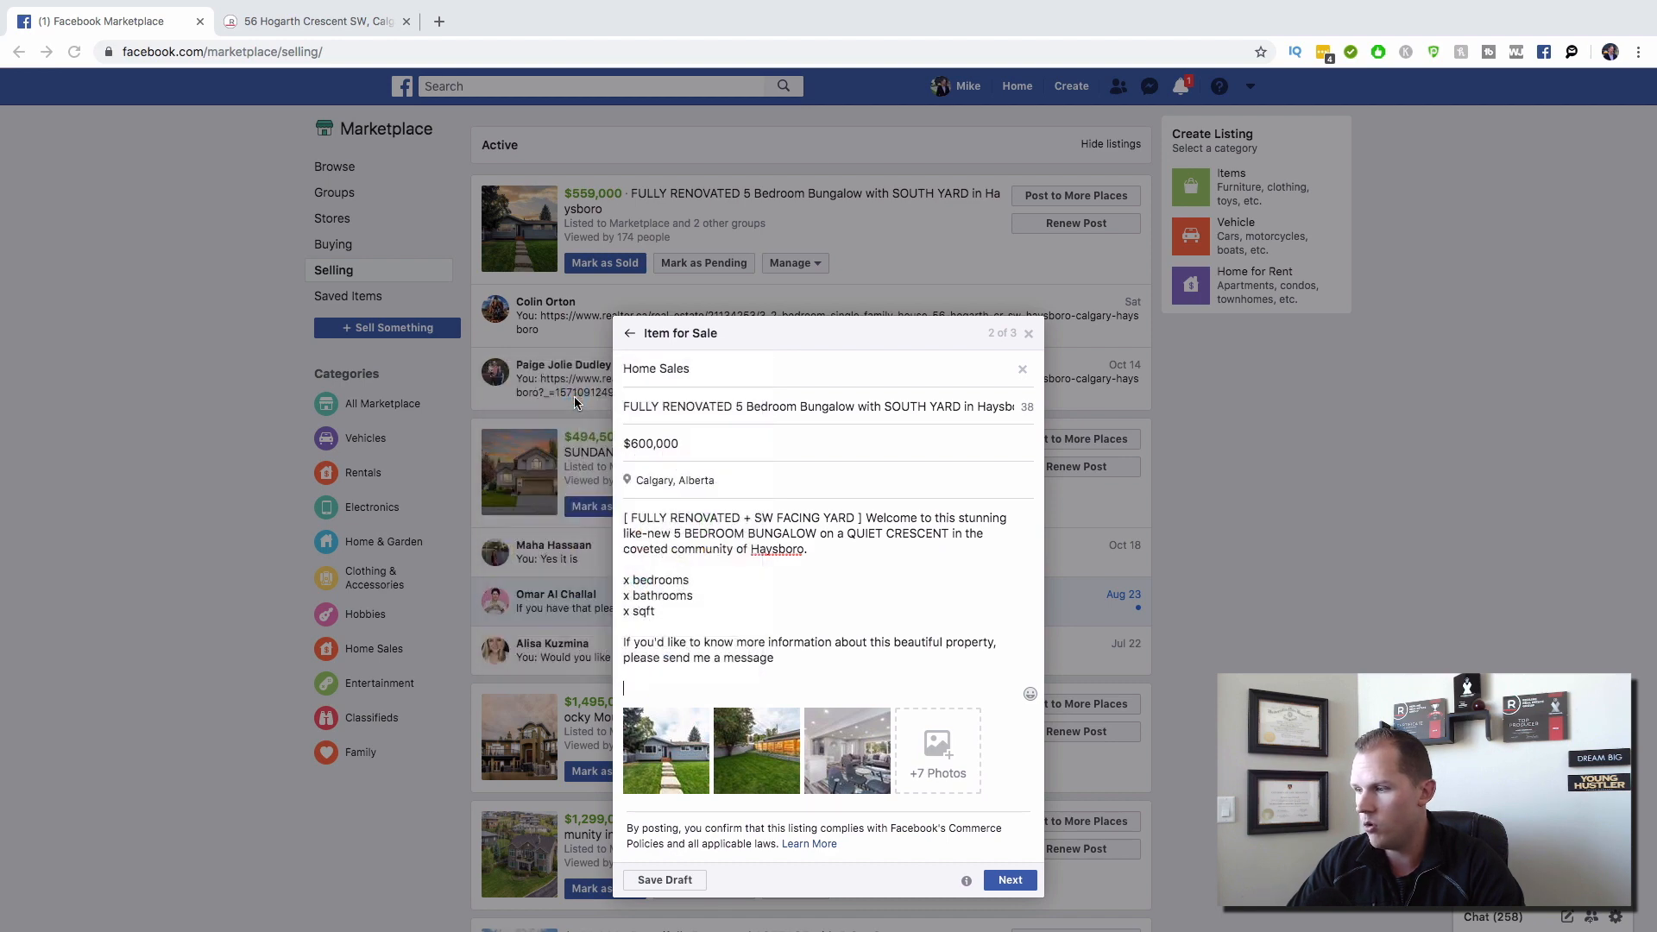
type("00000000")
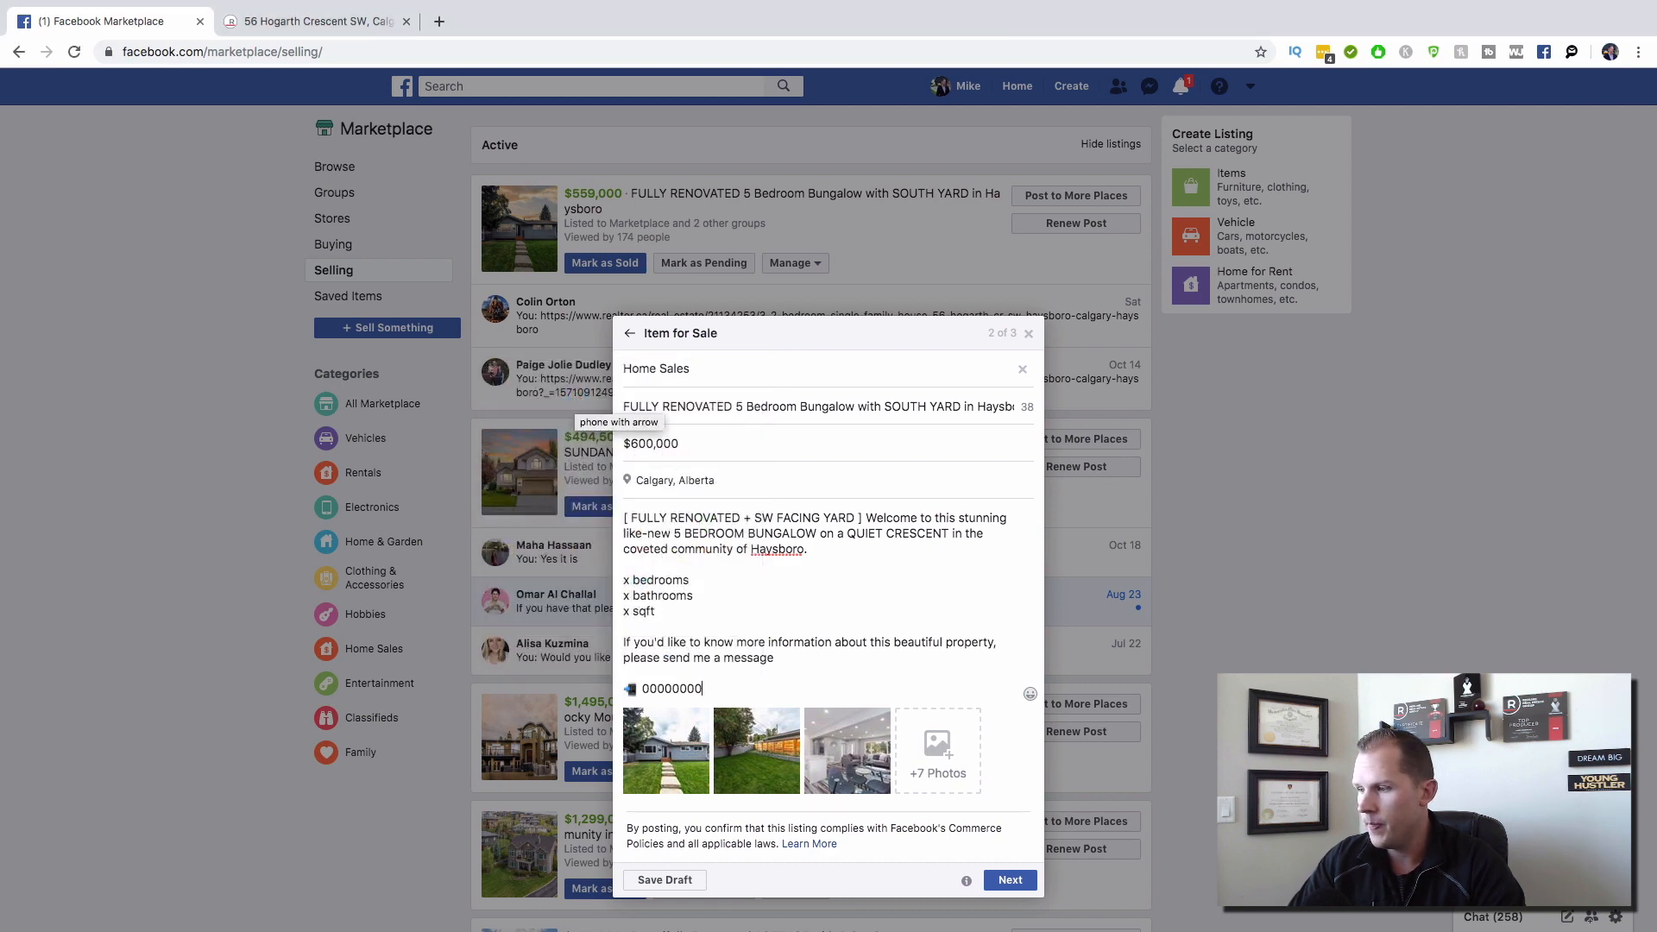
key("Return")
key("ctrl+super+space")
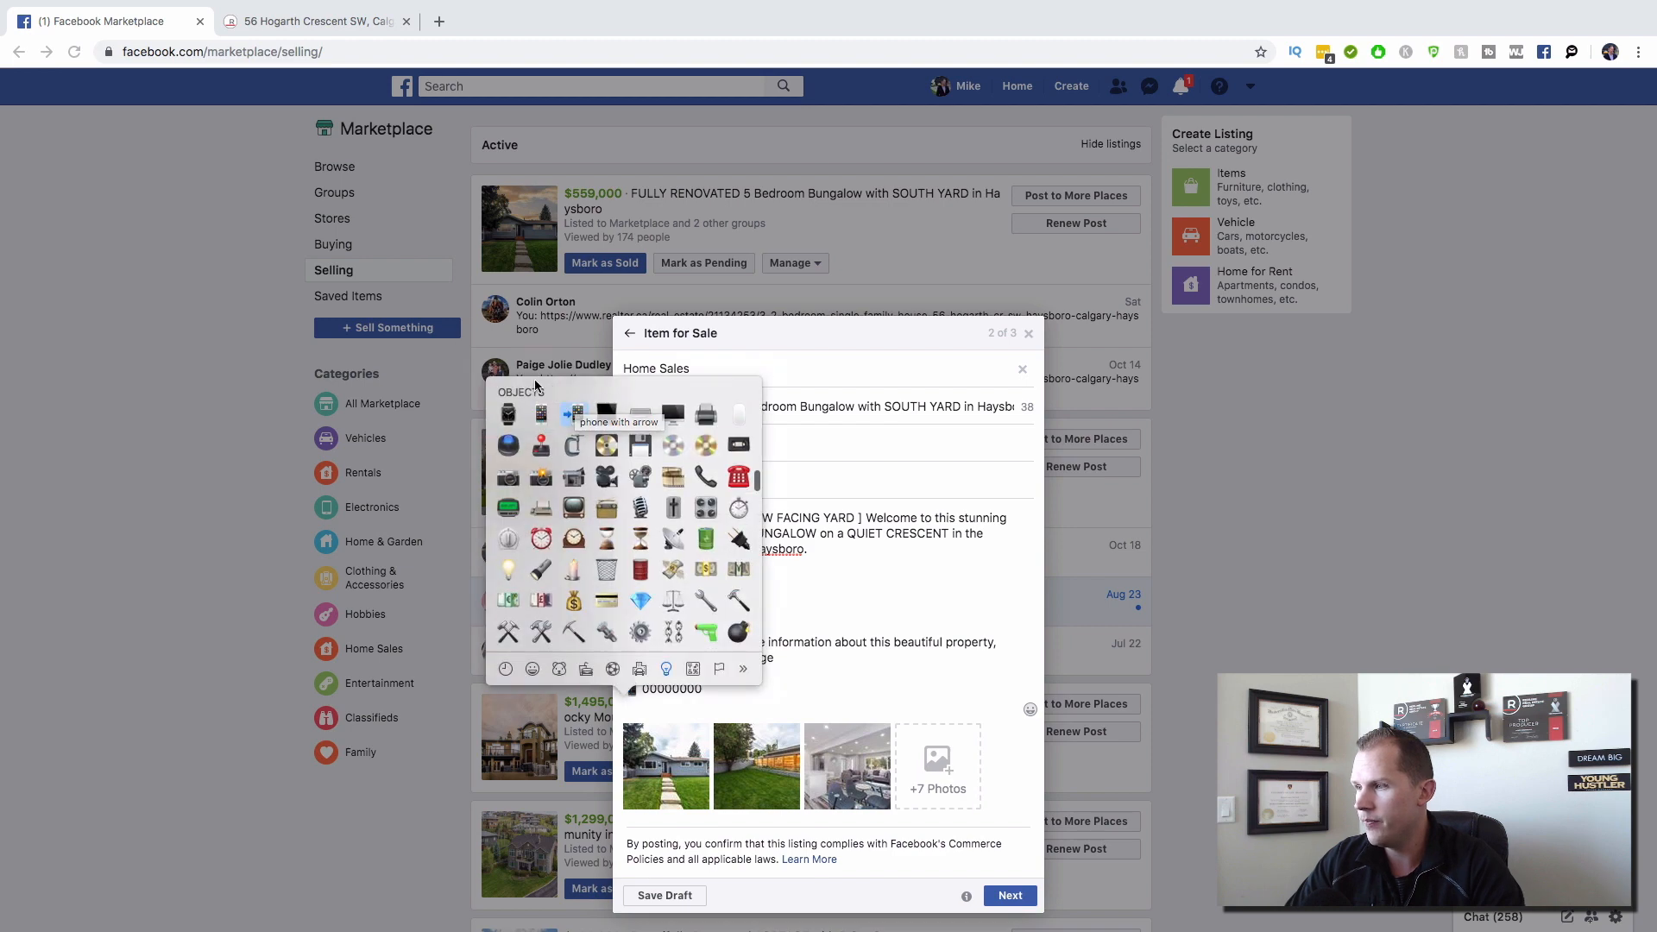
left_click(606, 418)
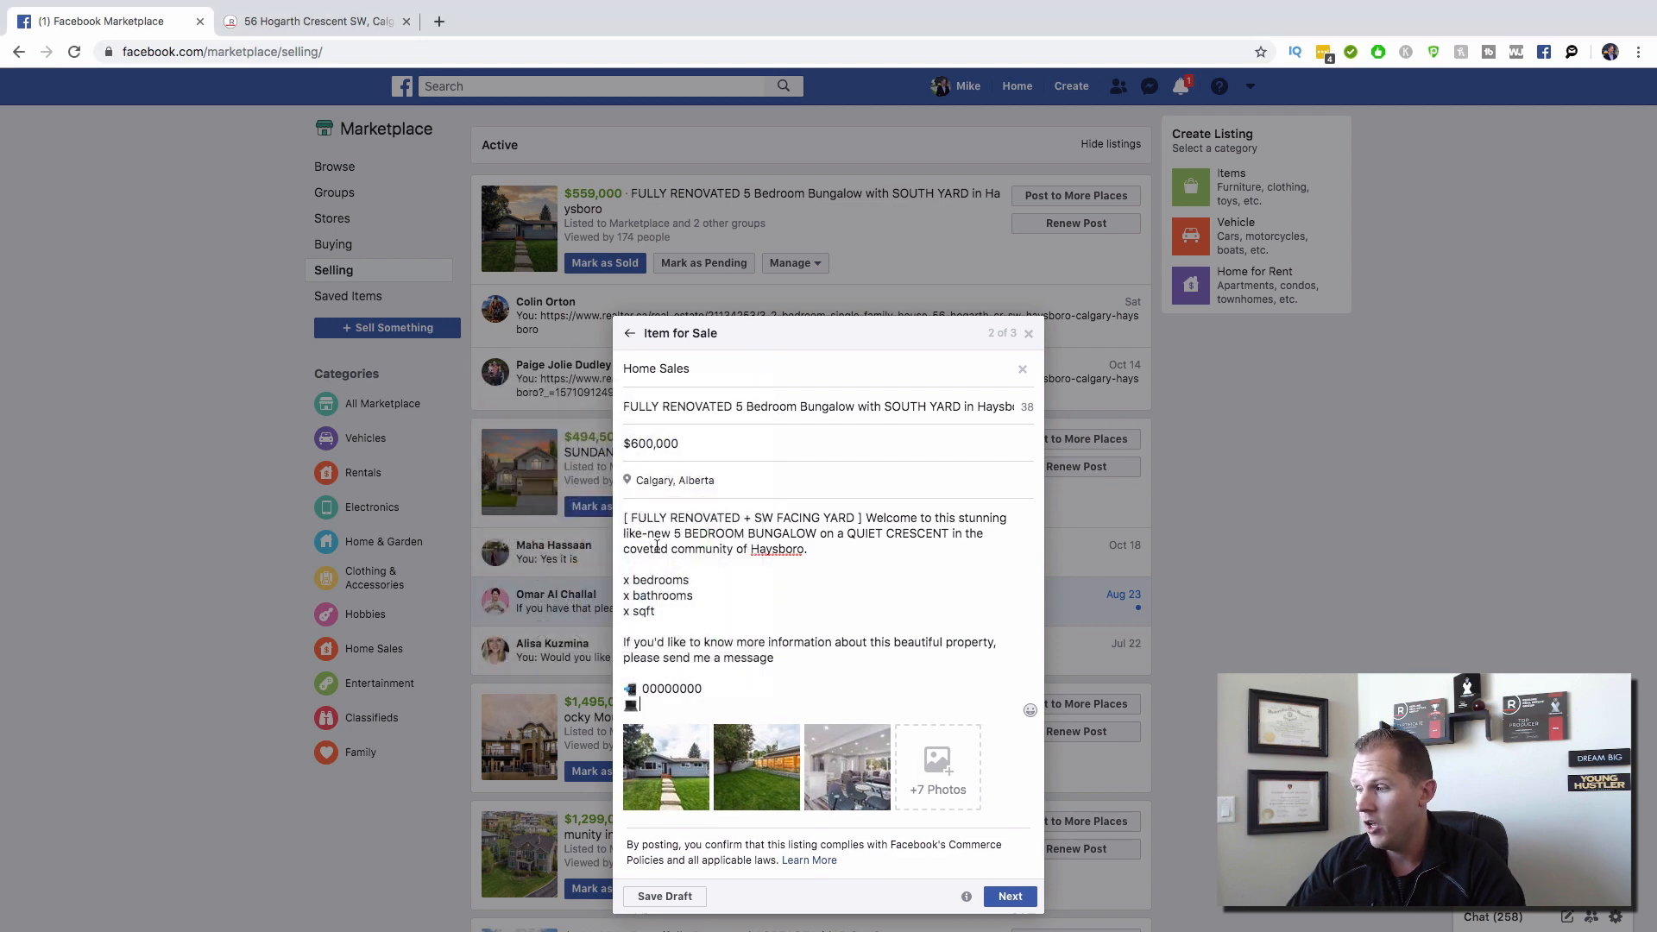
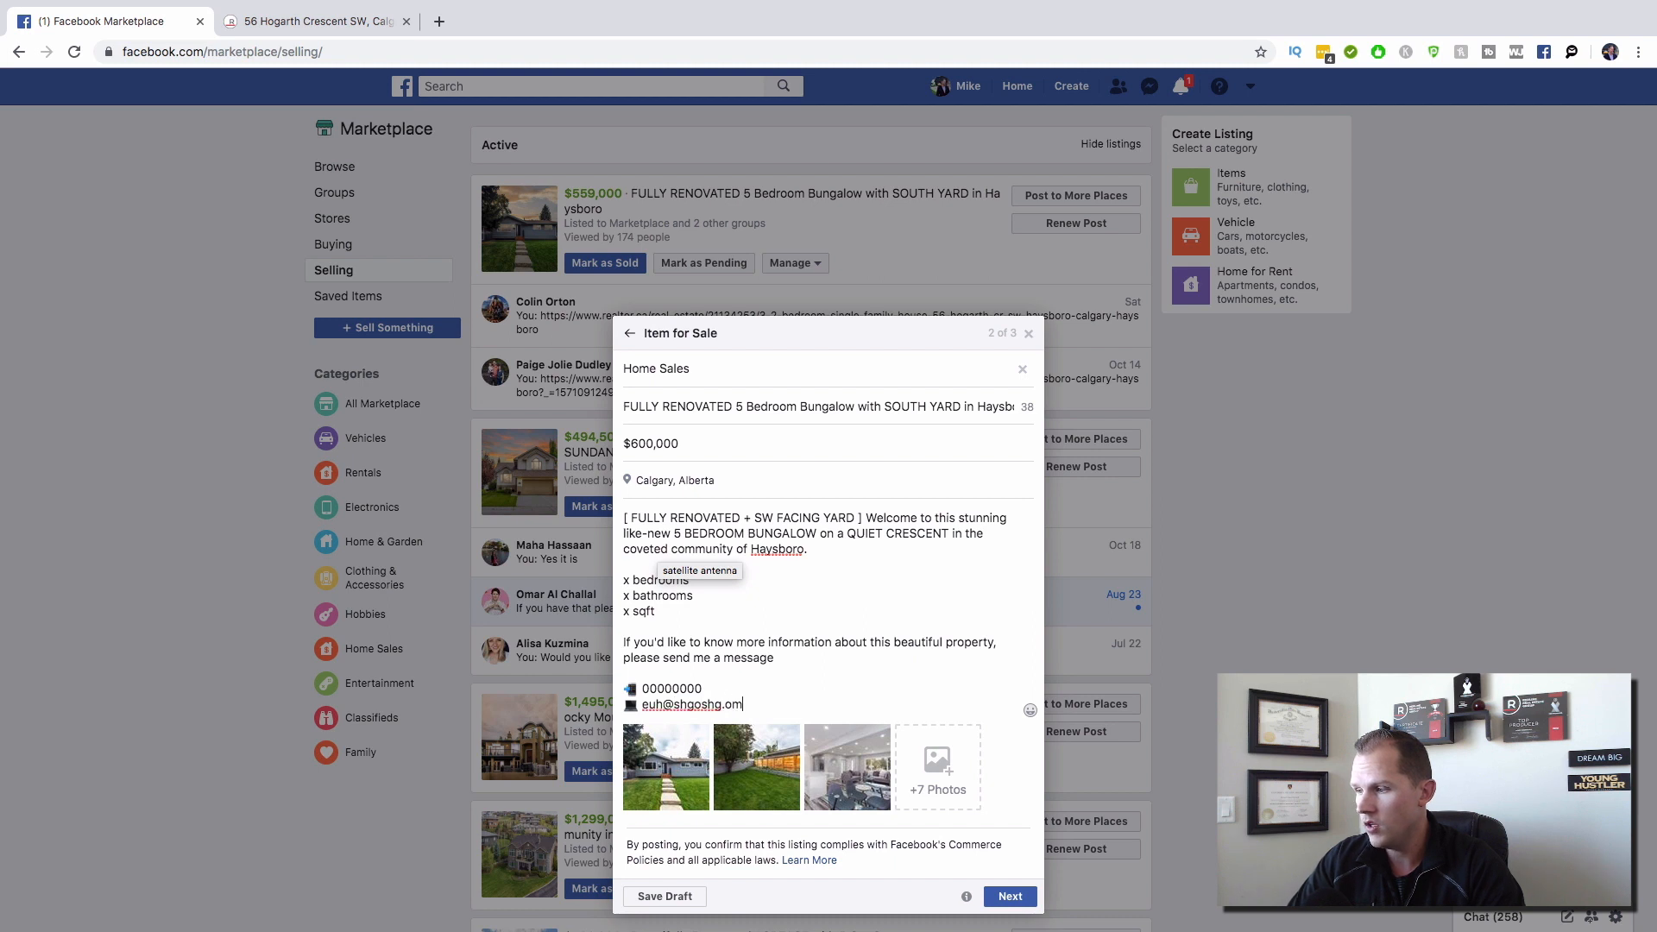